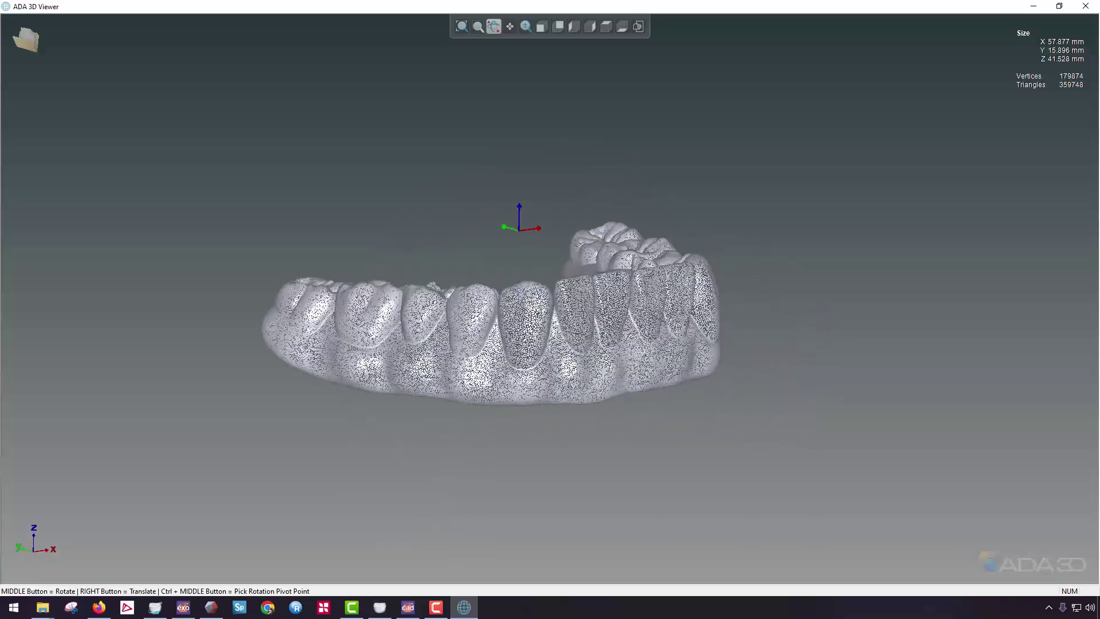
Put away the 3D model viewer and the case folder, and start a new DentalDB project.
mouse_move(538, 287)
middle_mouse_down()
mouse_move(548, 327)
mouse_move(545, 290)
middle_mouse_up()
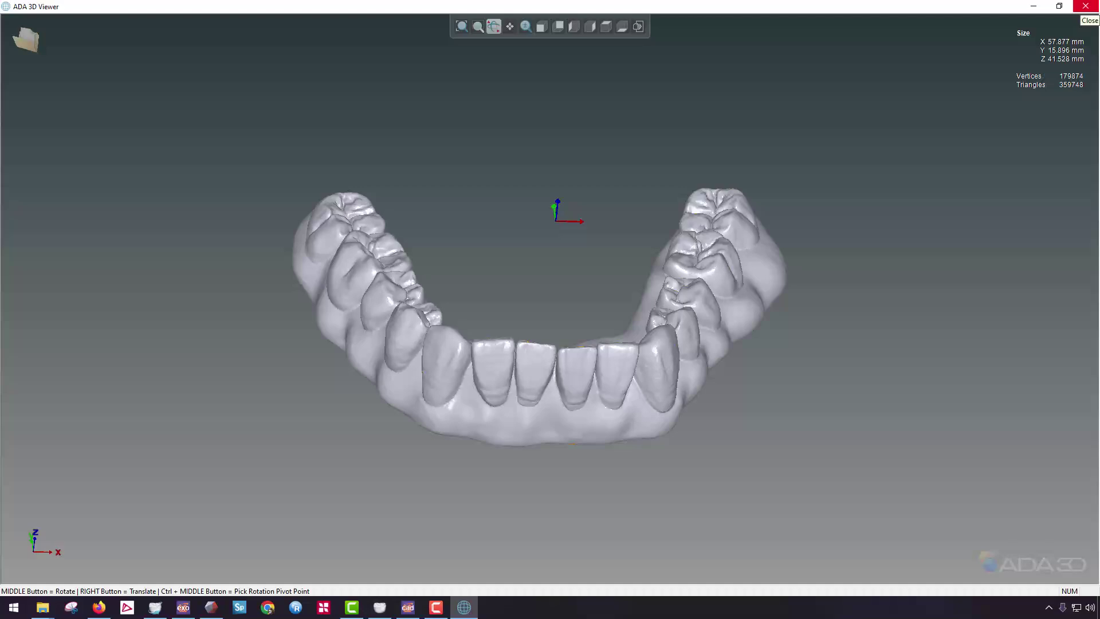
left_click(1035, 6)
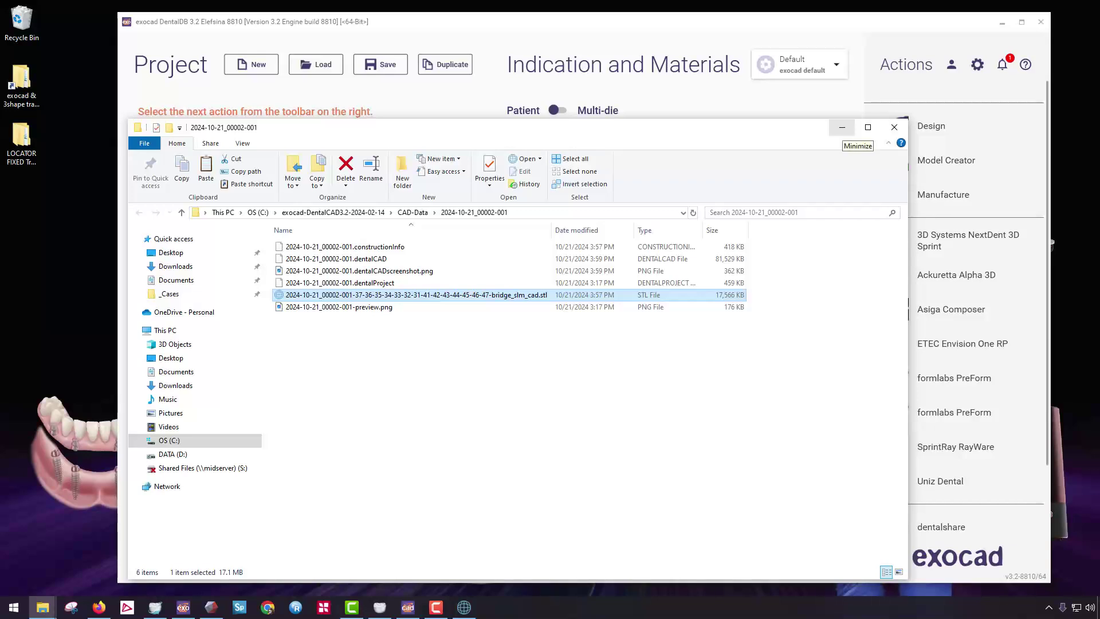
left_click(842, 127)
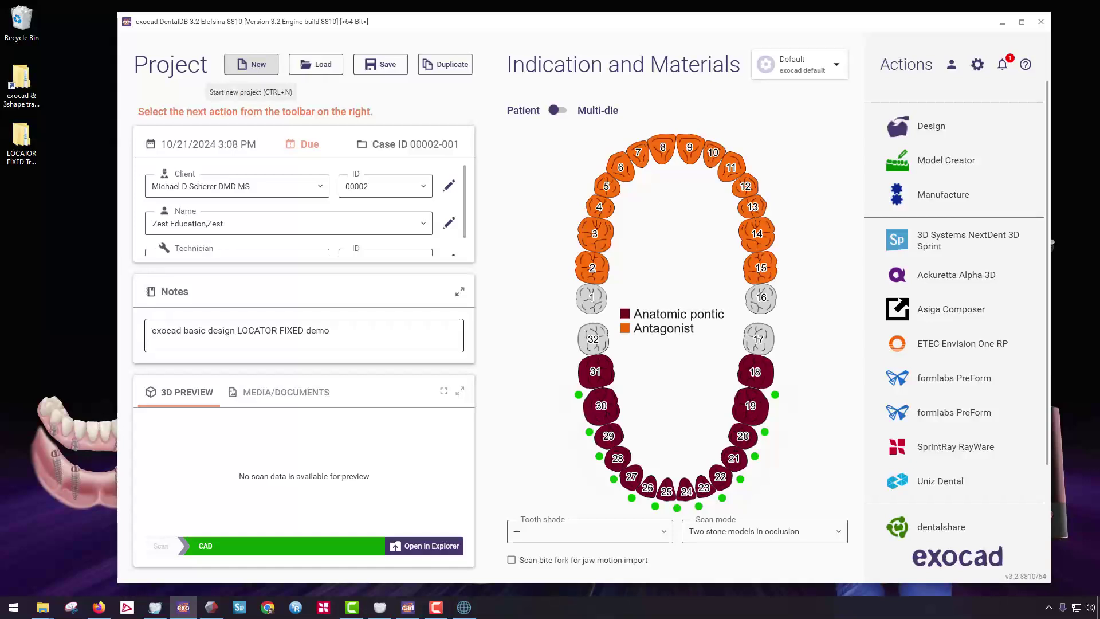
left_click(251, 64)
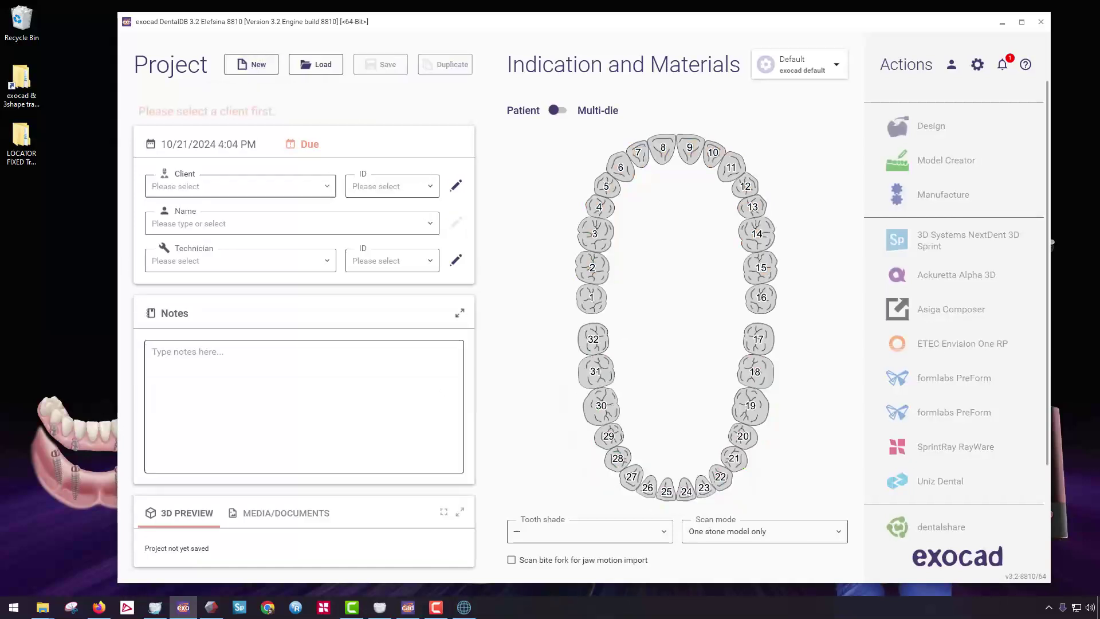
Fill in the new project's client, technician and existing patient name.
left_click(240, 186)
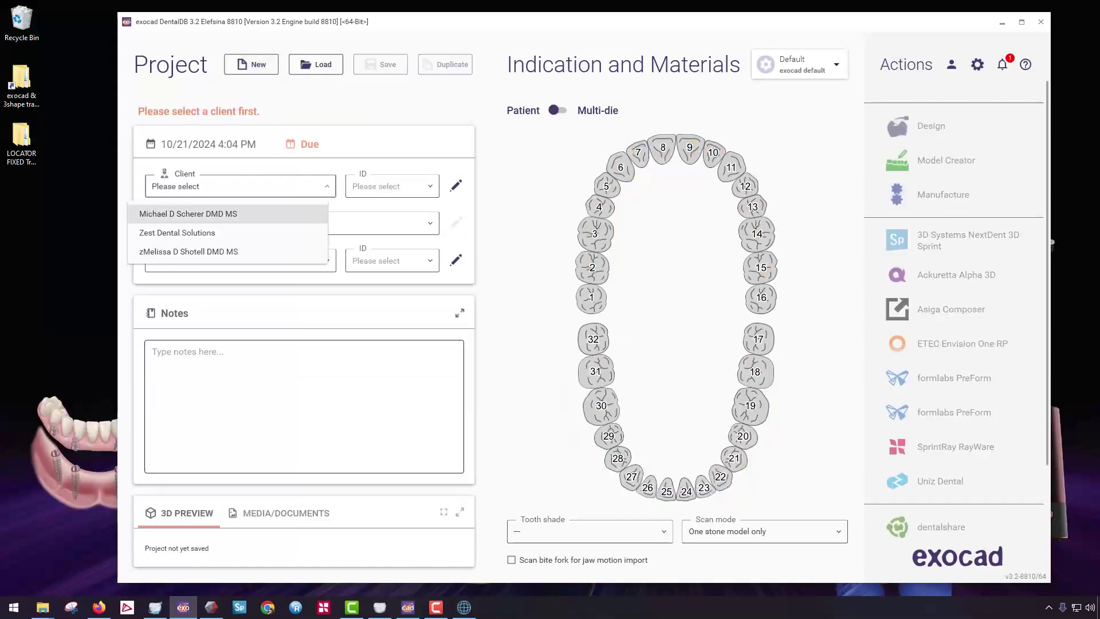
left_click(207, 215)
left_click(230, 261)
left_click(200, 289)
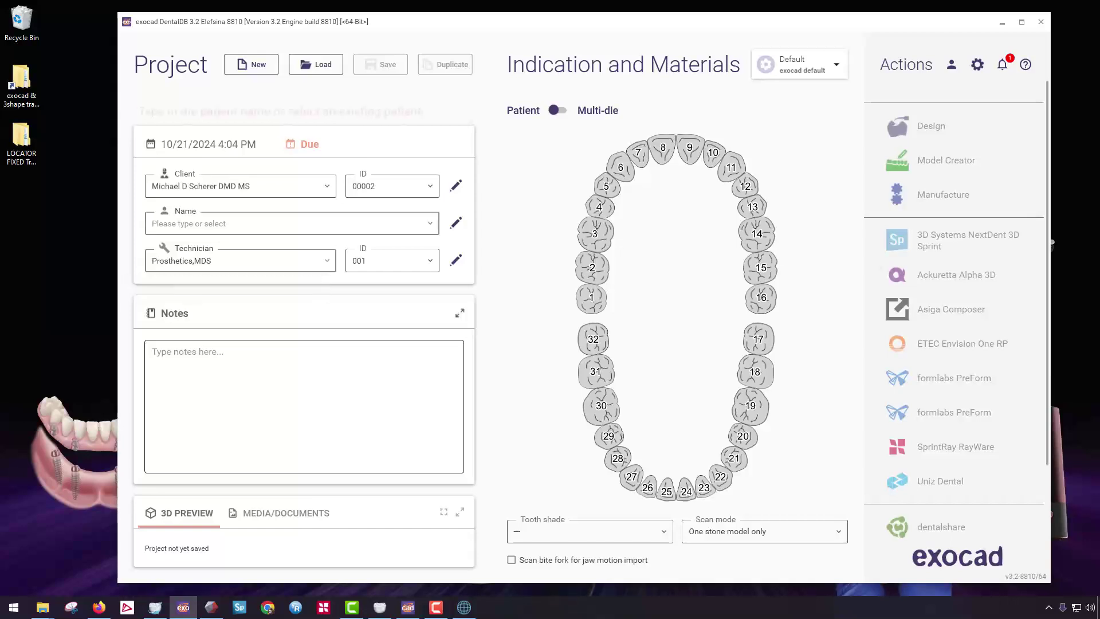
type("zest")
key("Down")
key("Return")
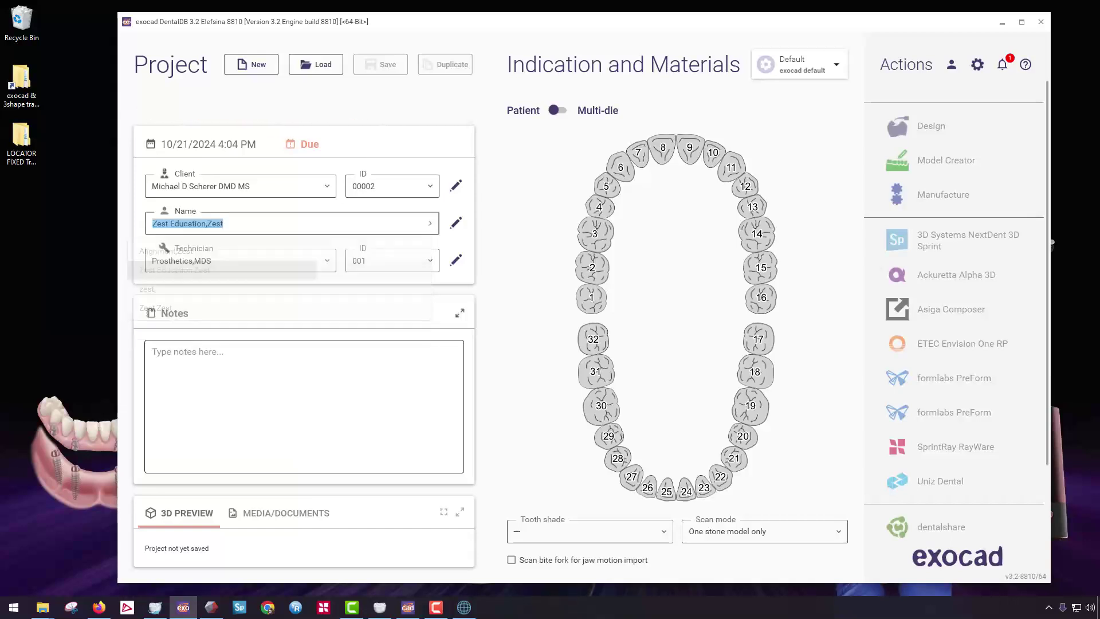
Enter the project note "Copydenture 2 piece from anatomic pontics demo".
left_click(252, 378)
type("Copydenture 2 piece fro")
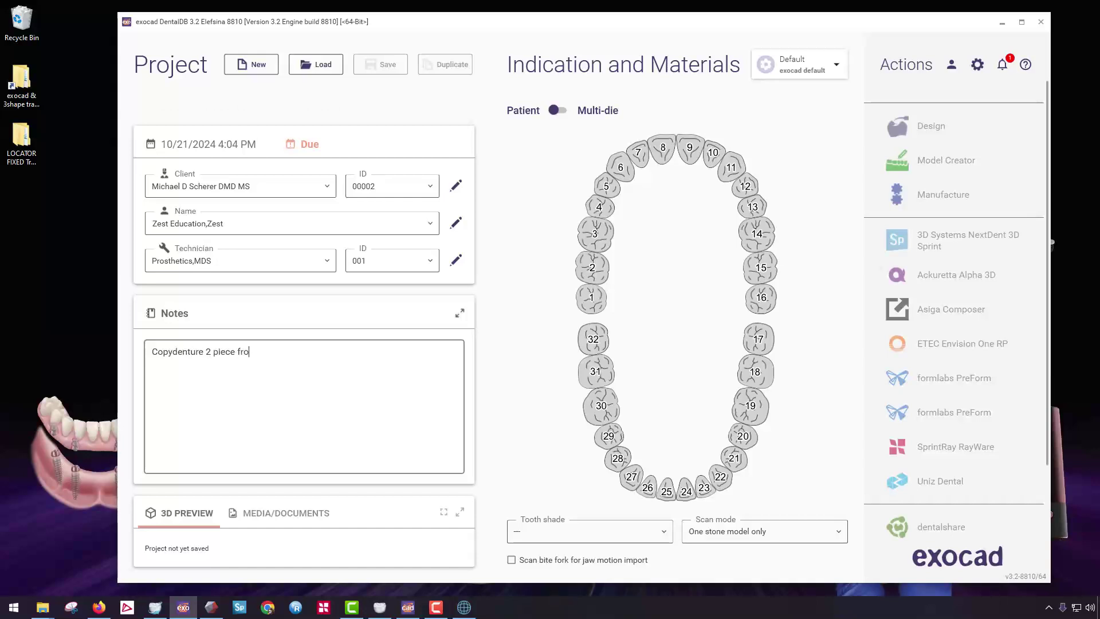
type("m anatomic pontics demo")
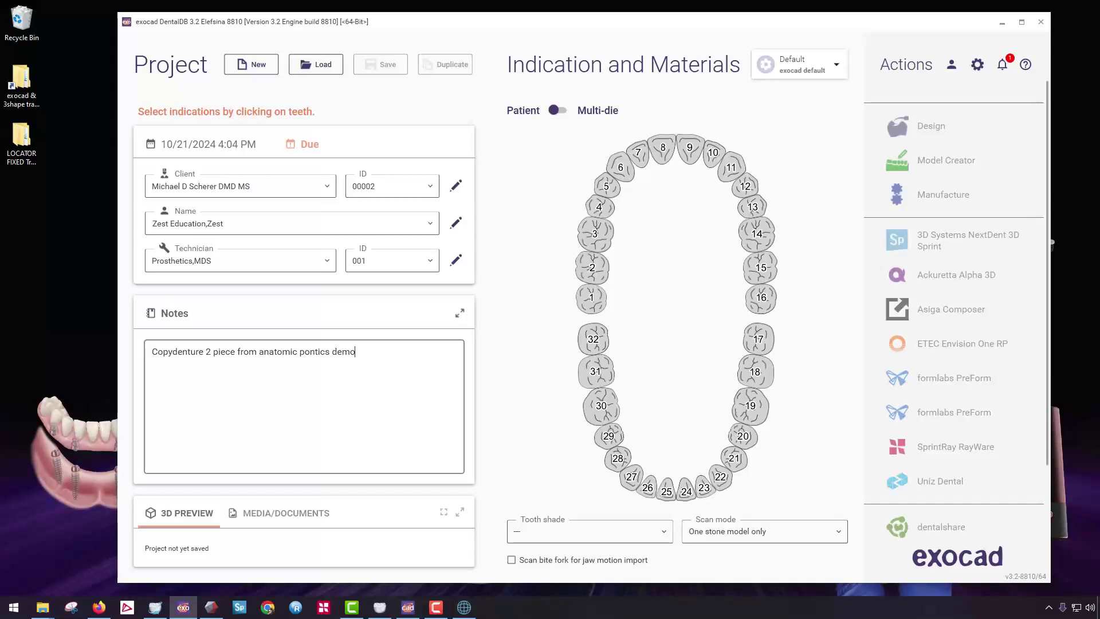
Switch to File Explorer and create a folder named "exocad copy denture scan" in Desktop > LOCATOR FIXED Training > BM.
mouse_move(42, 606)
left_click(400, 552)
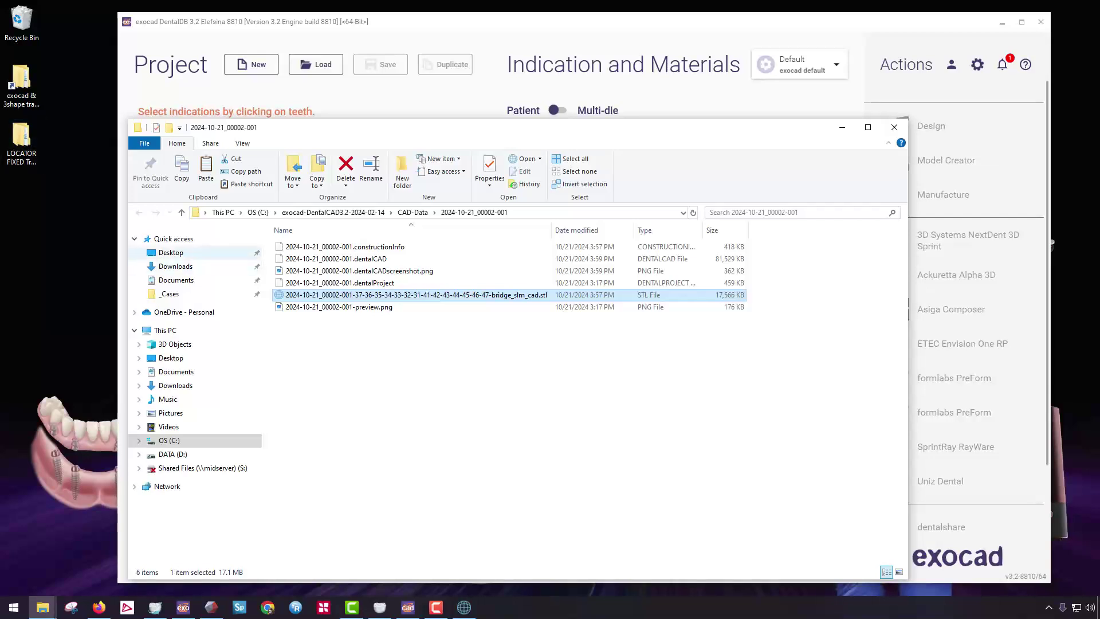
left_click(157, 252)
double_click(322, 247)
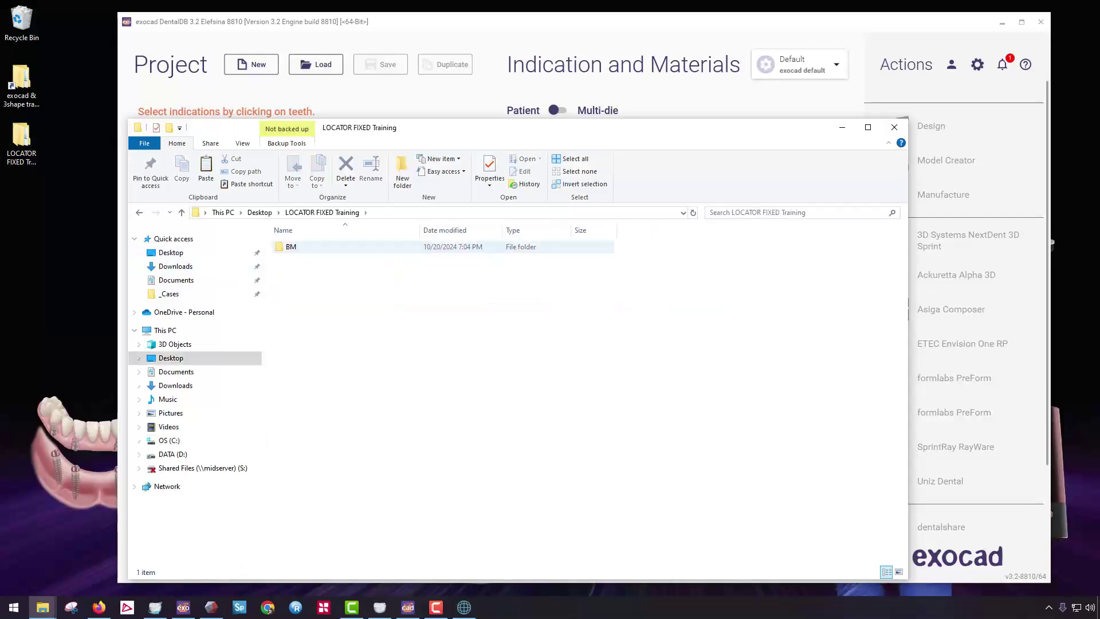
double_click(323, 247)
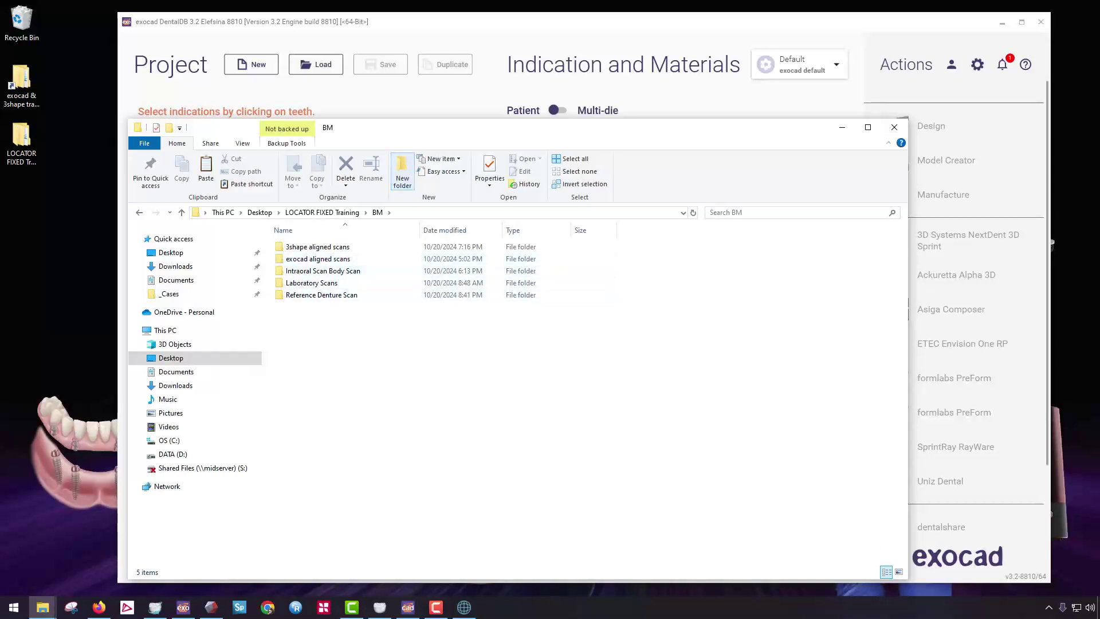
left_click(402, 170)
type("exocad copy denture scan")
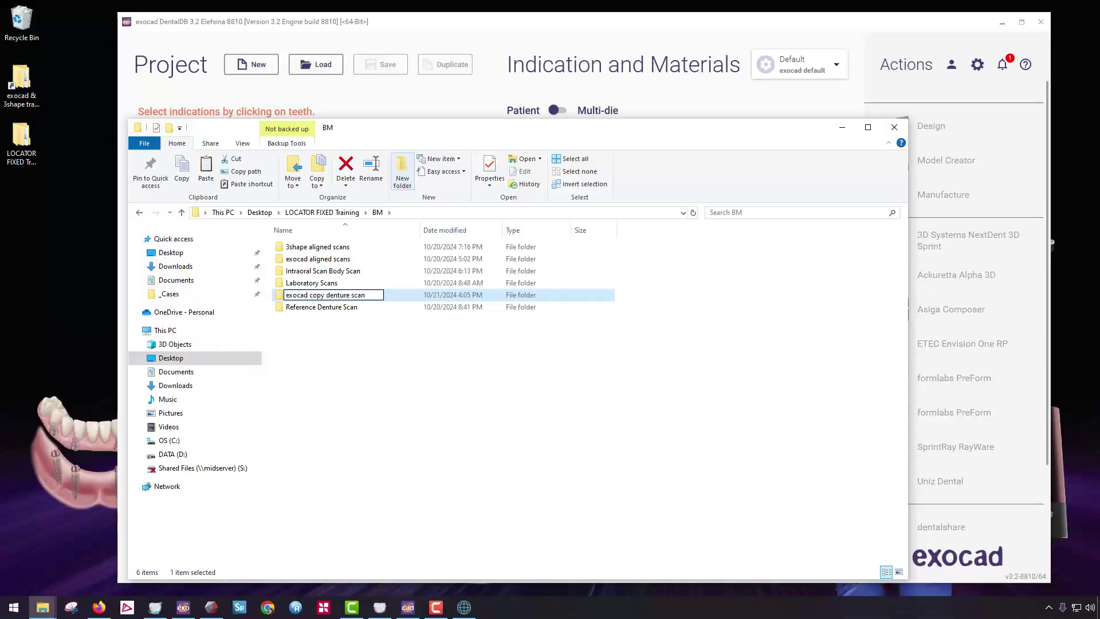
key("Return")
Paste the copied bridge STL file into the "exocad copy denture scan" folder.
key("Return")
right_click(336, 298)
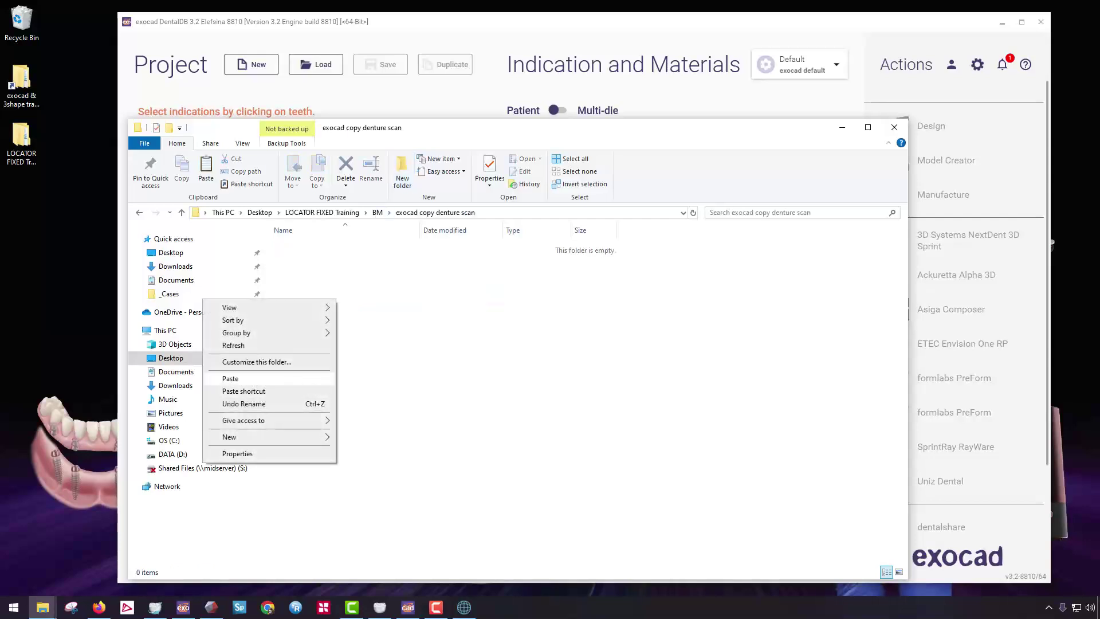
left_click(235, 379)
left_click_drag(516, 127, 823, 112)
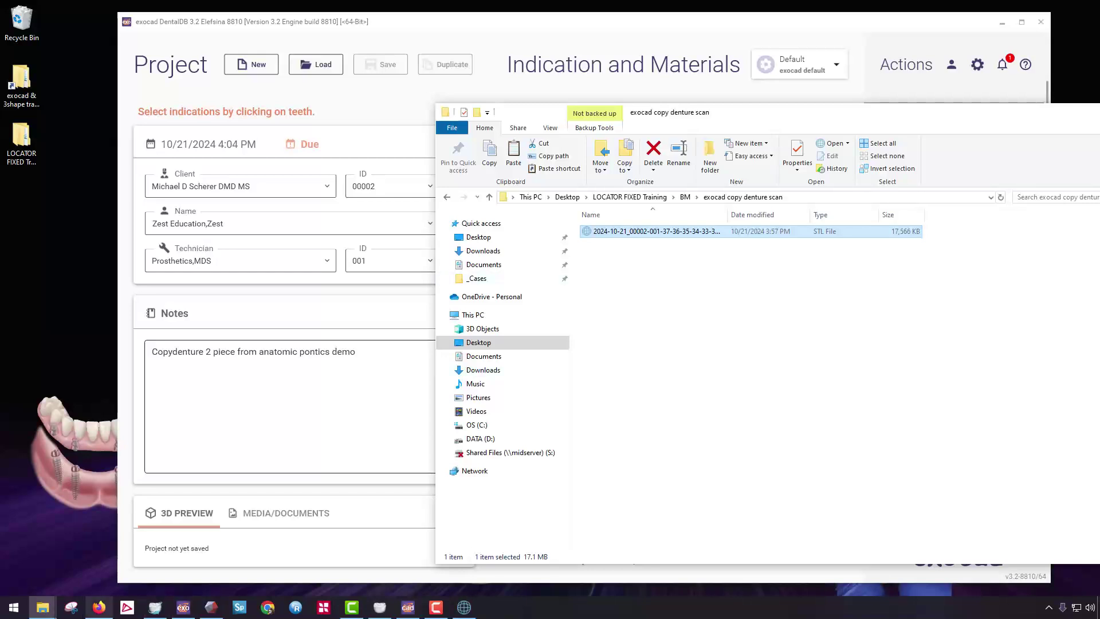
mouse_move(43, 606)
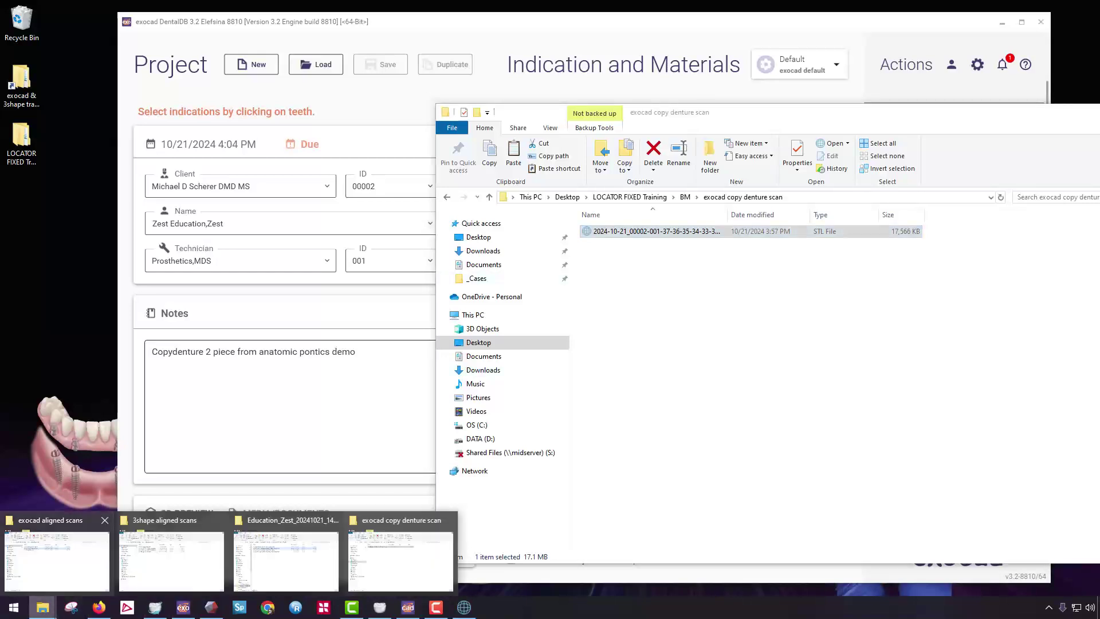
left_click(284, 553)
left_click(879, 113)
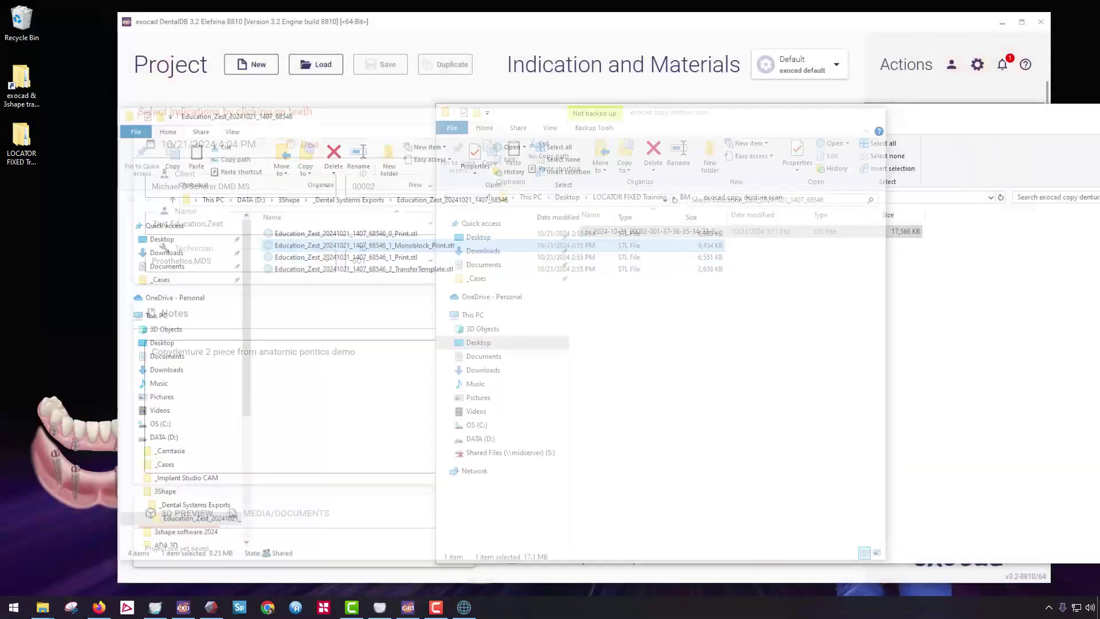
left_click_drag(814, 113, 579, 74)
key("alt+Left")
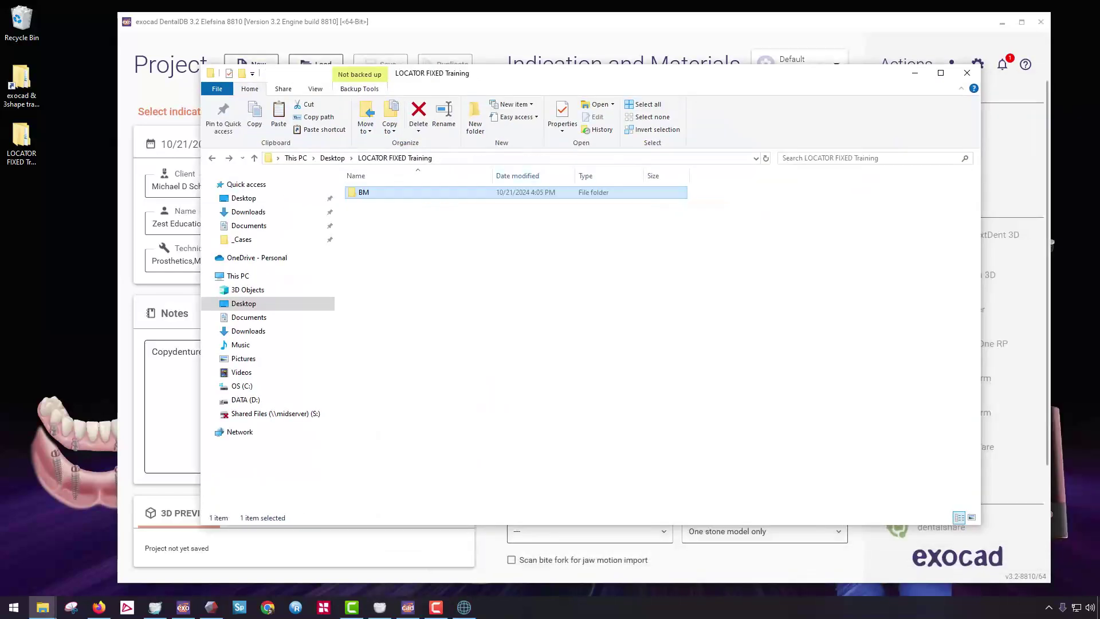
key("alt+Left")
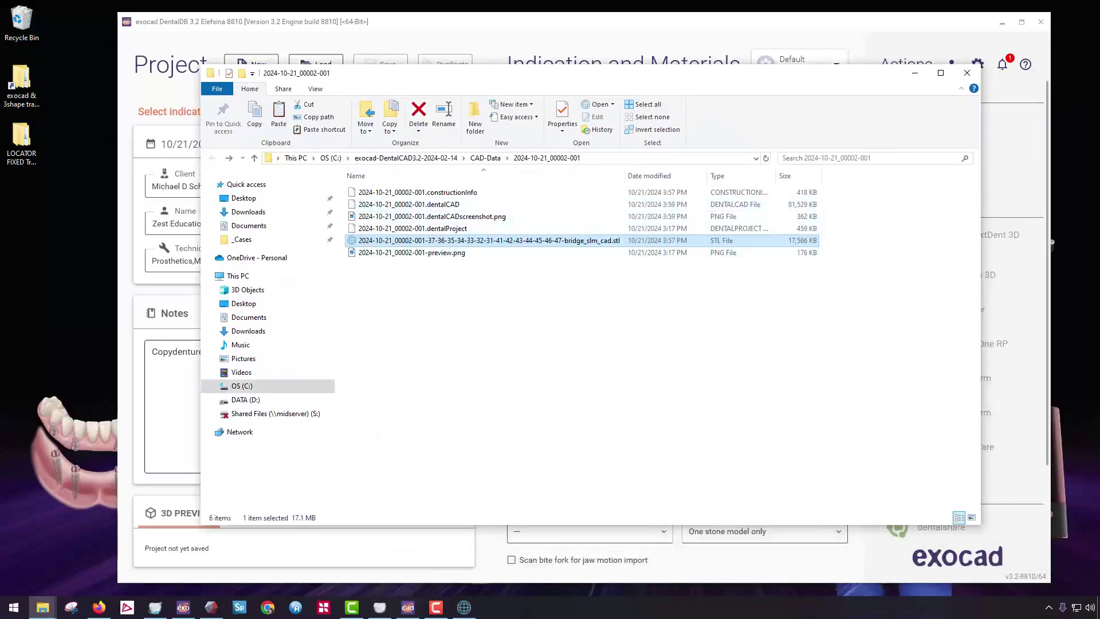
left_click(320, 41)
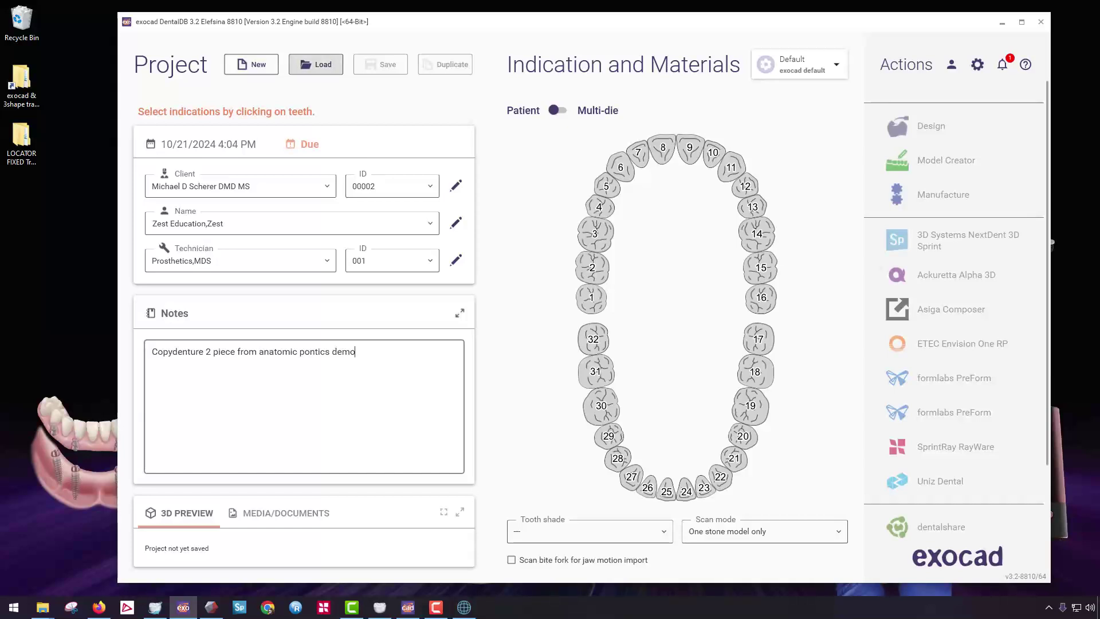
mouse_move(42, 606)
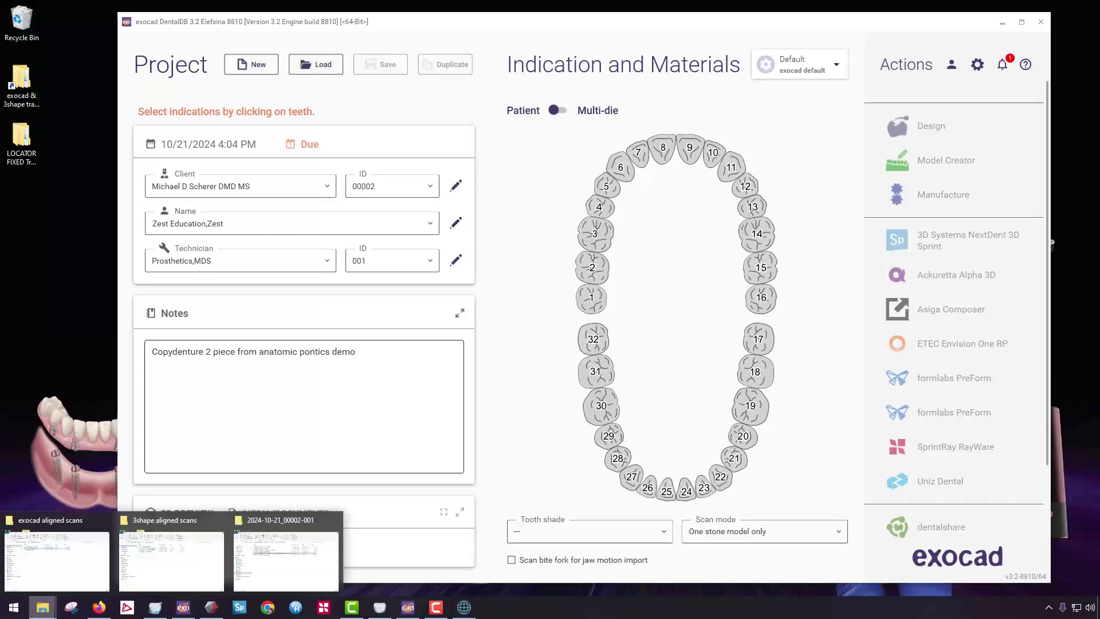
left_click(281, 518)
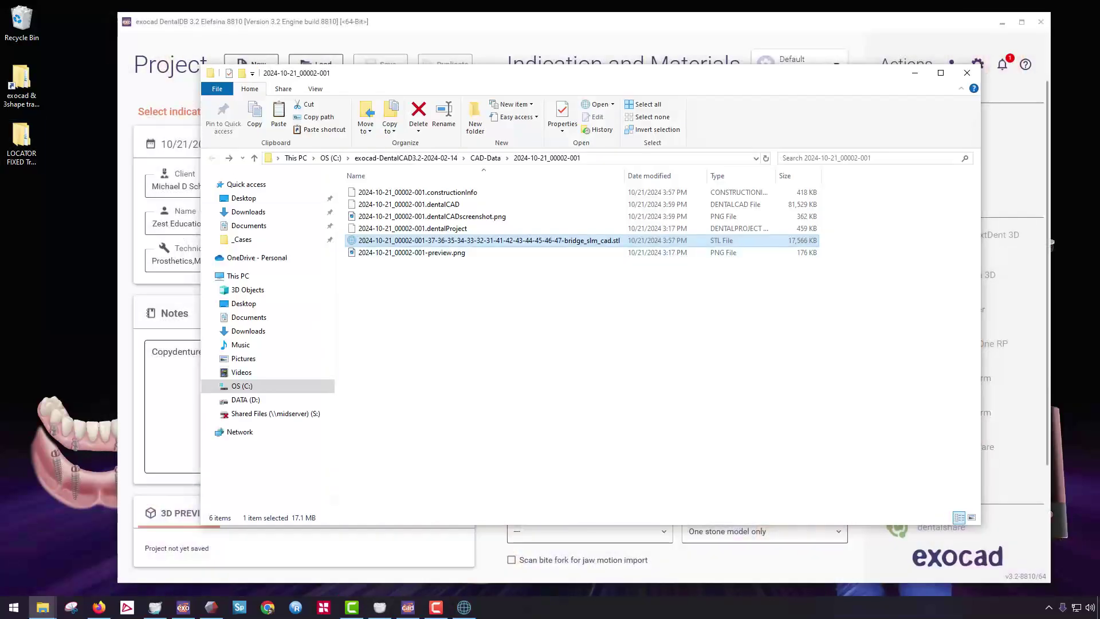
key("alt+Tab")
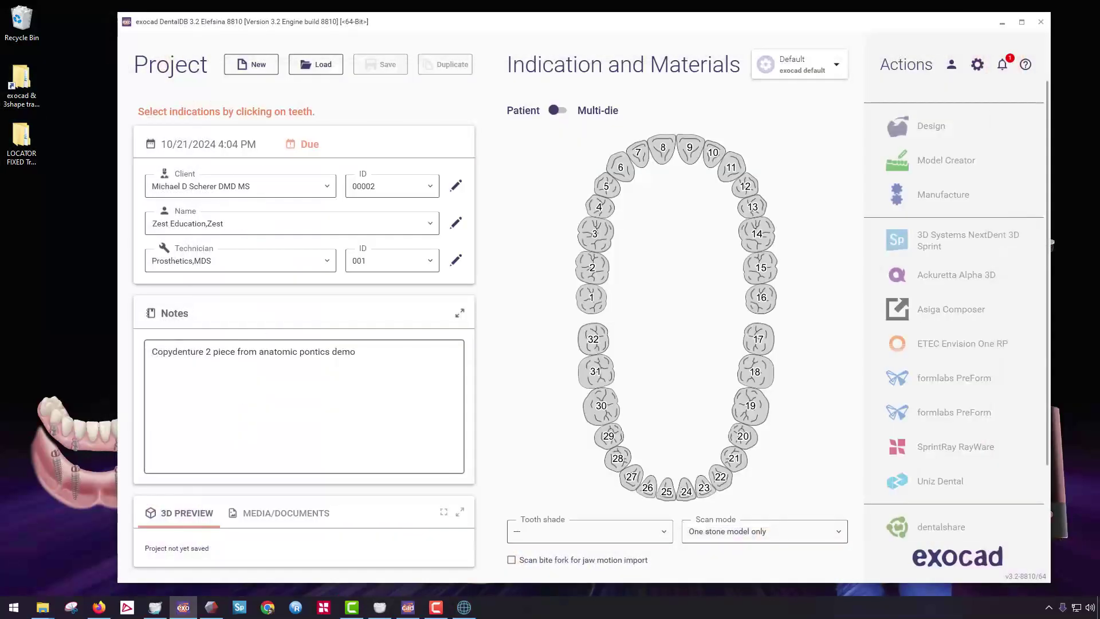
Open the bridge STL from BM > exocad copy denture scan in the 3D viewer, examine its tooth surfaces, and return to the project.
double_click(22, 144)
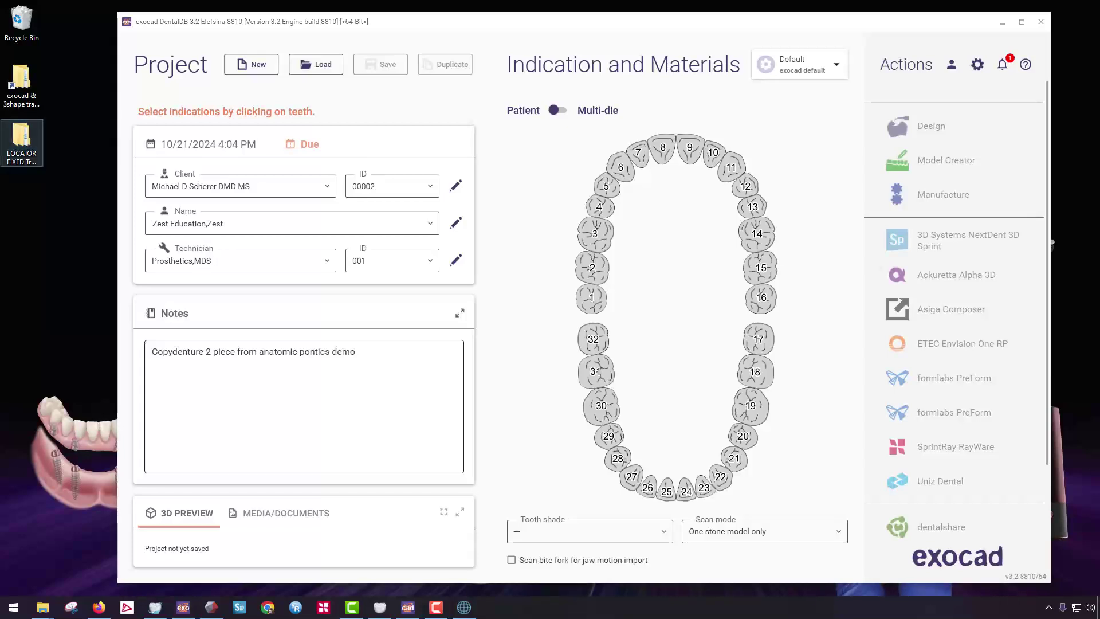
left_click(379, 207)
double_click(378, 207)
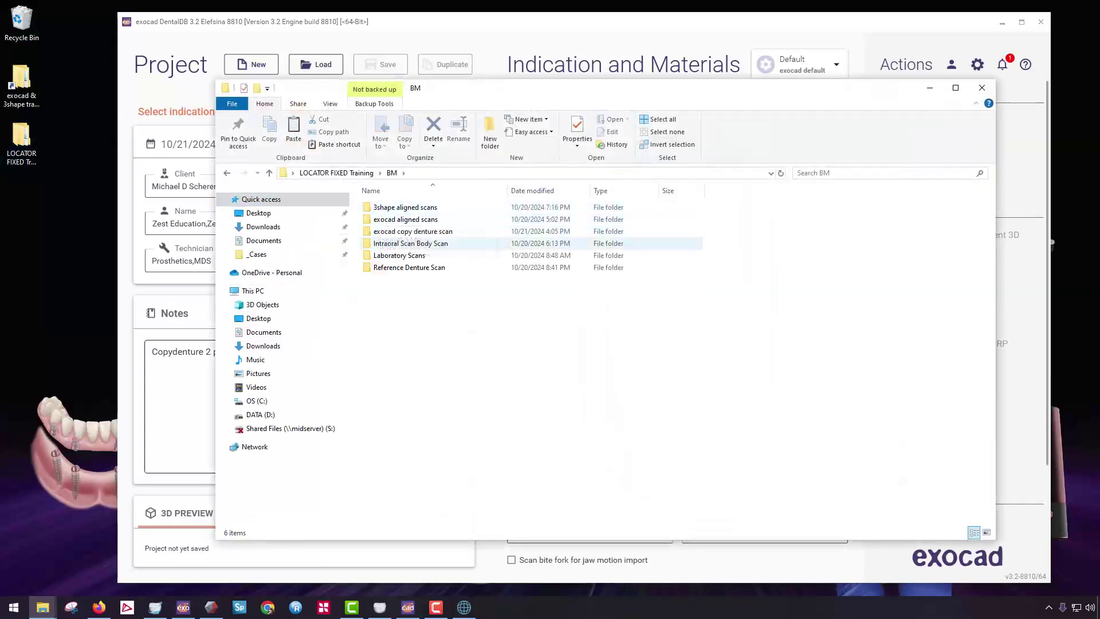
double_click(401, 232)
double_click(433, 207)
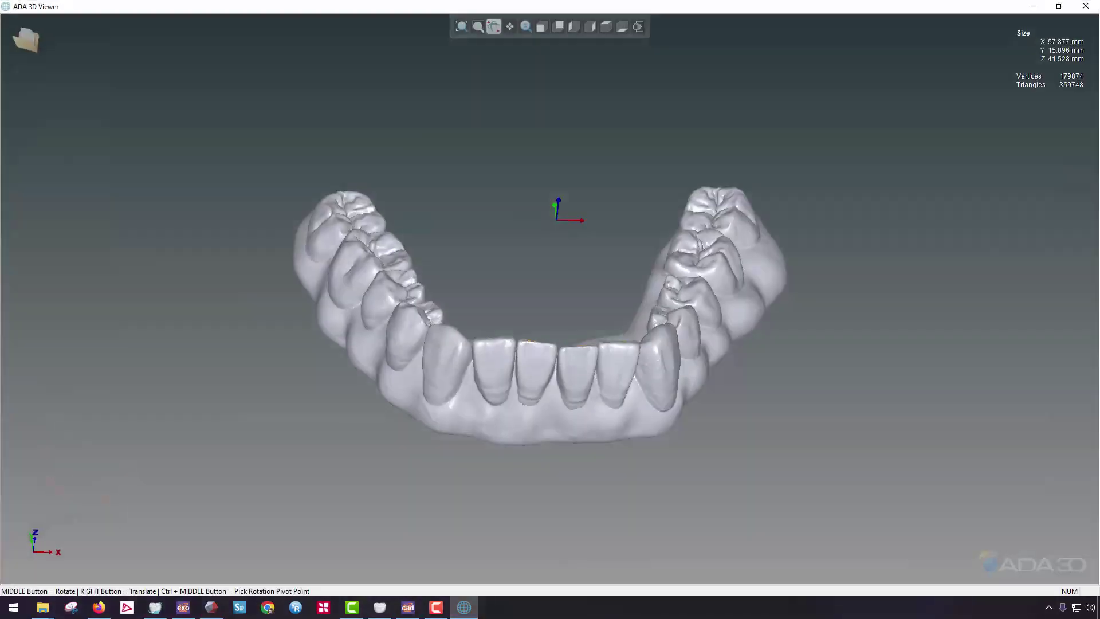
middle_click_drag(545, 316, 548, 355)
left_click(1033, 6)
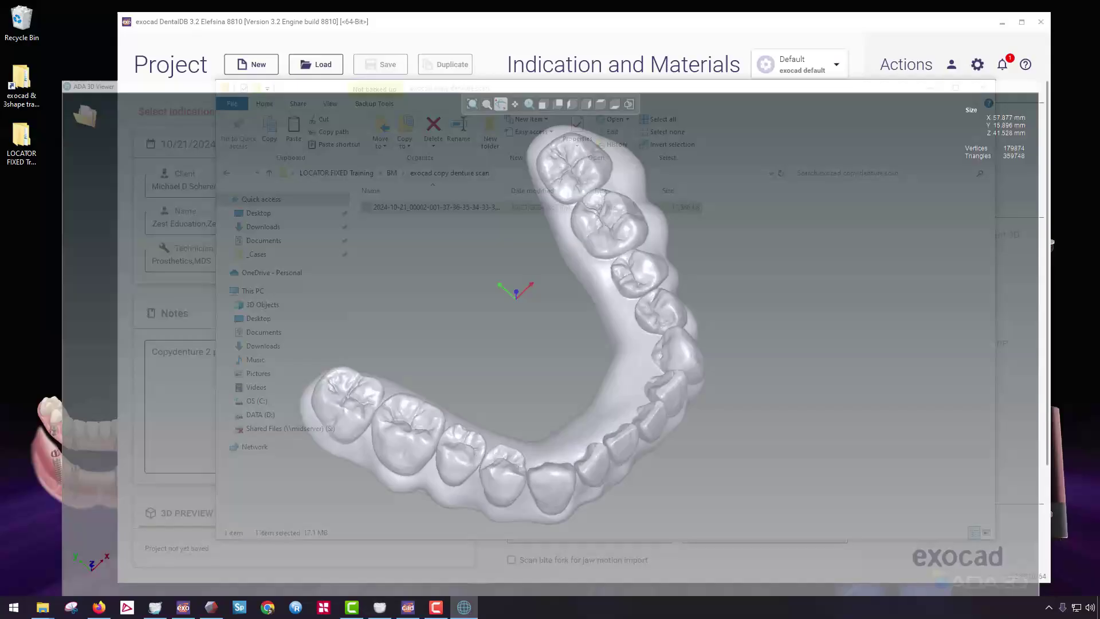
left_click(356, 351)
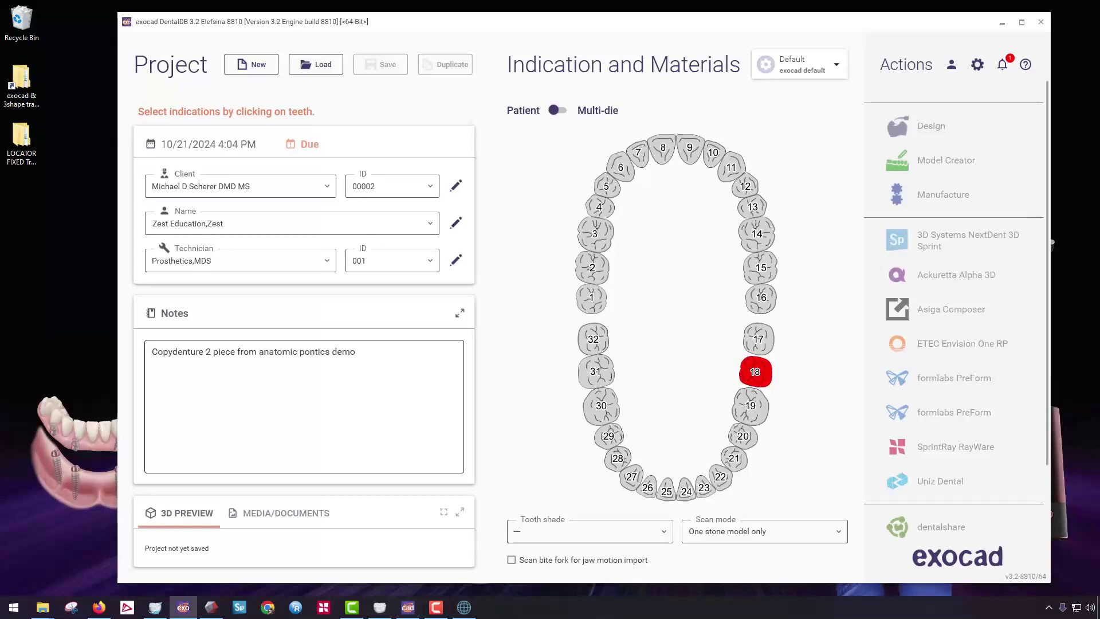
Assign tooth 18 the Full denture indication with the Print Base & Teeth material.
left_click(755, 371)
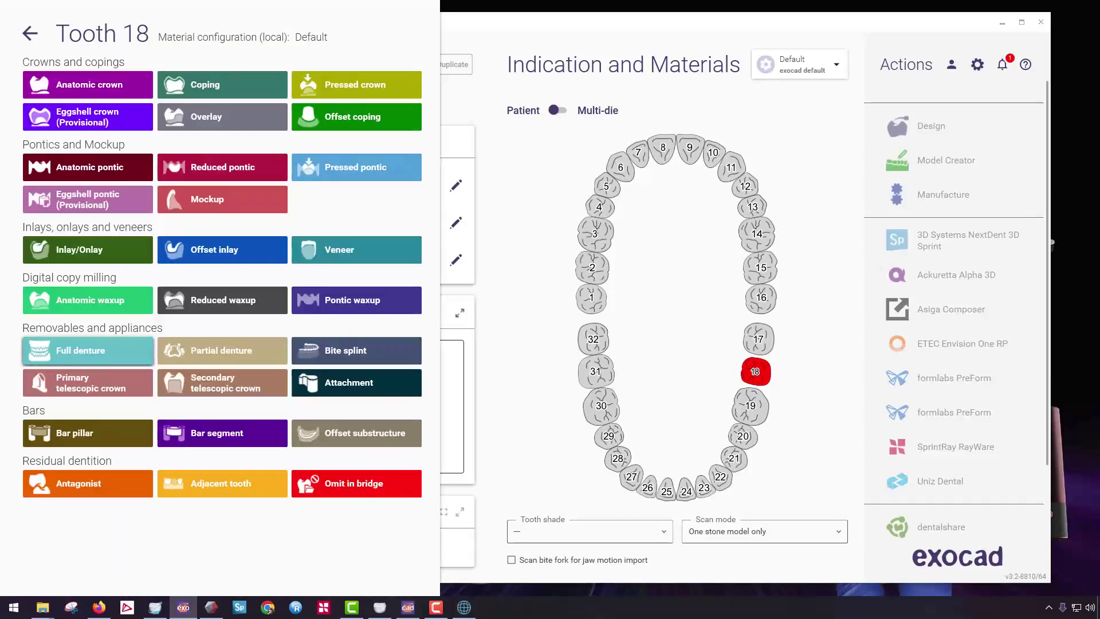
left_click(87, 350)
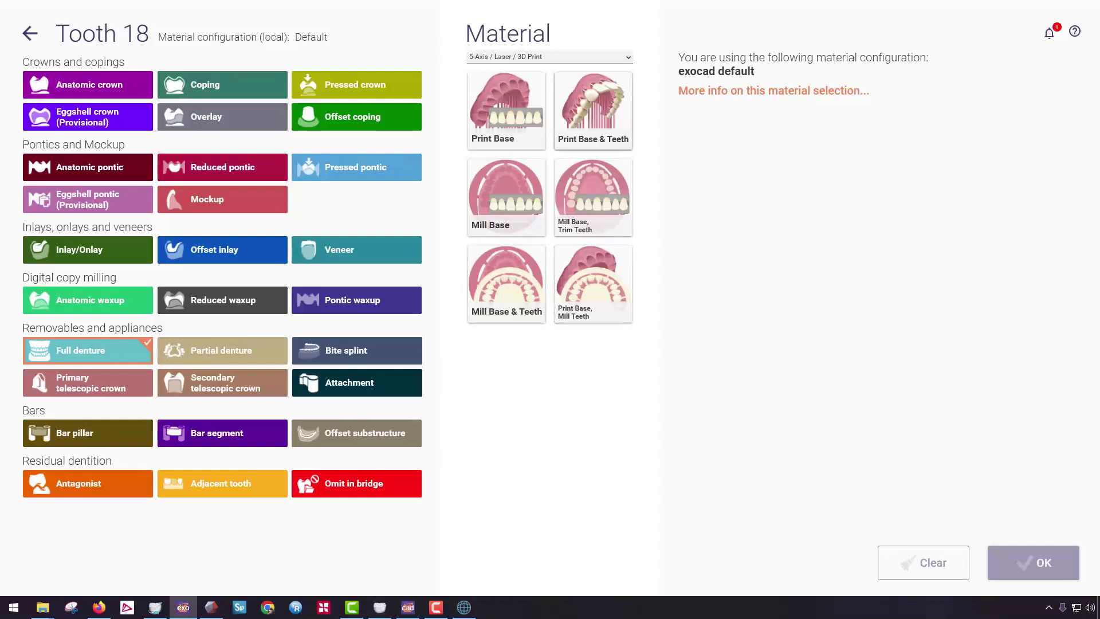
left_click(593, 110)
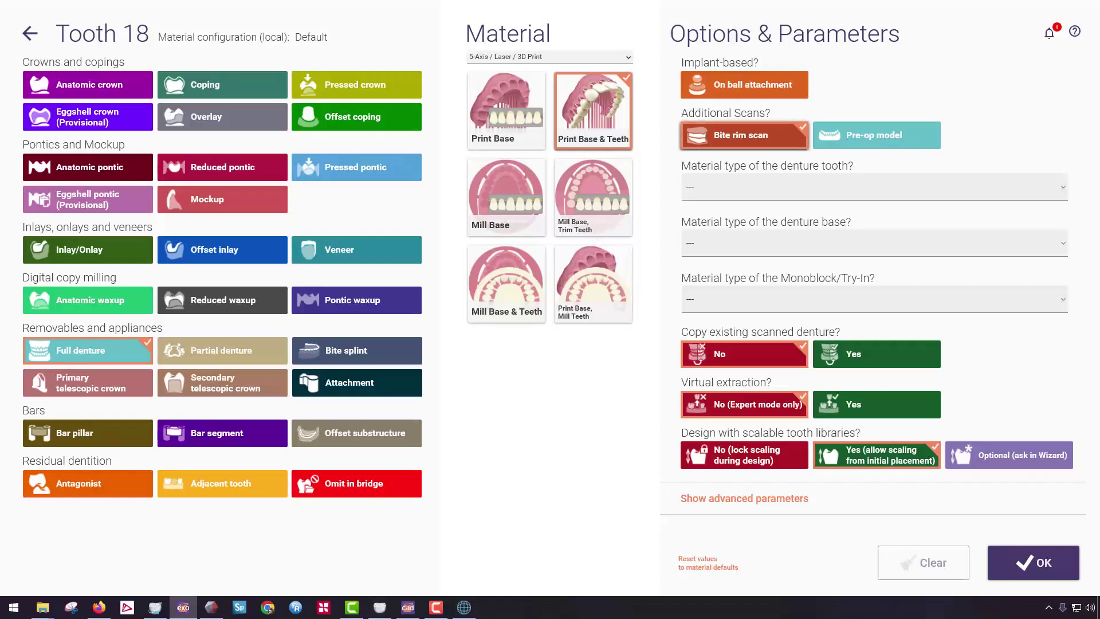
Replace the bite rim scan with copying an existing scanned denture, and extend the full denture from tooth 18 through tooth 31.
left_click(744, 135)
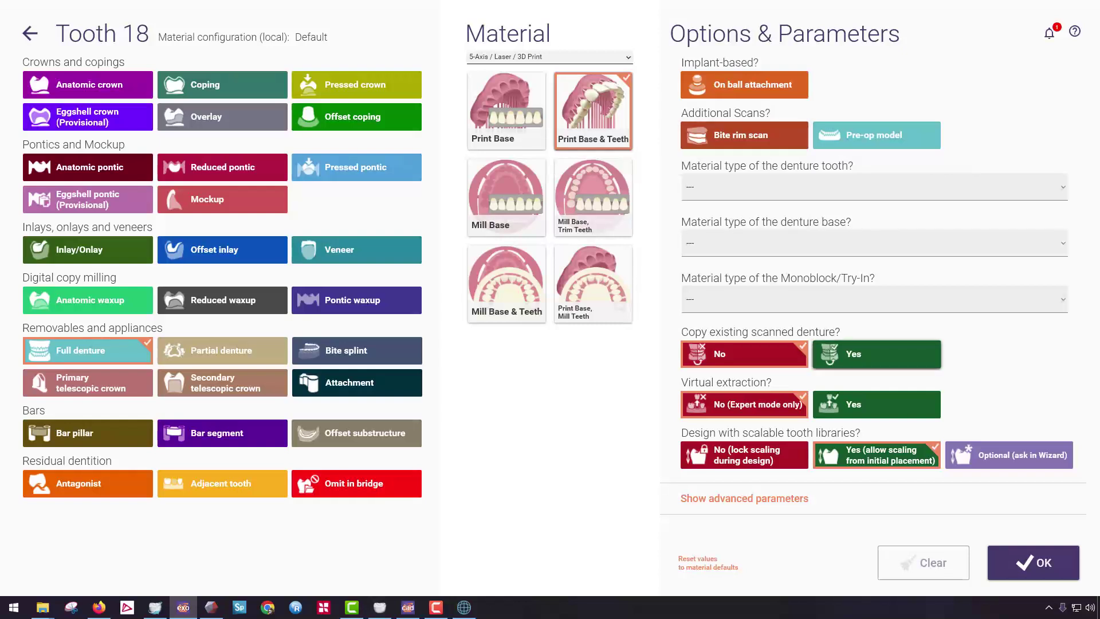
left_click(877, 353)
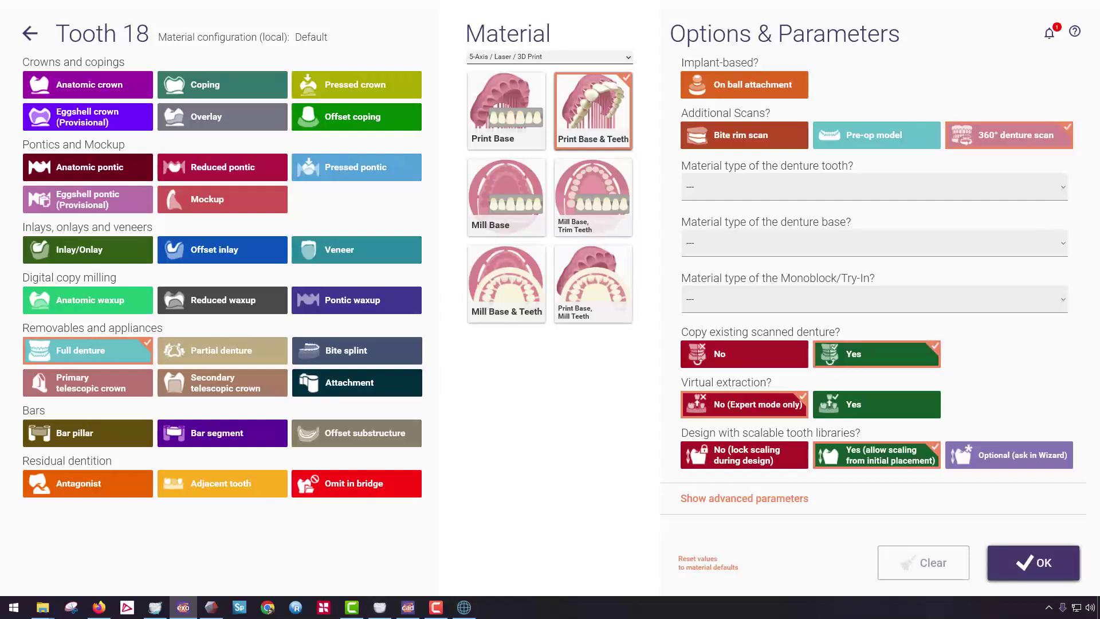
key("Return")
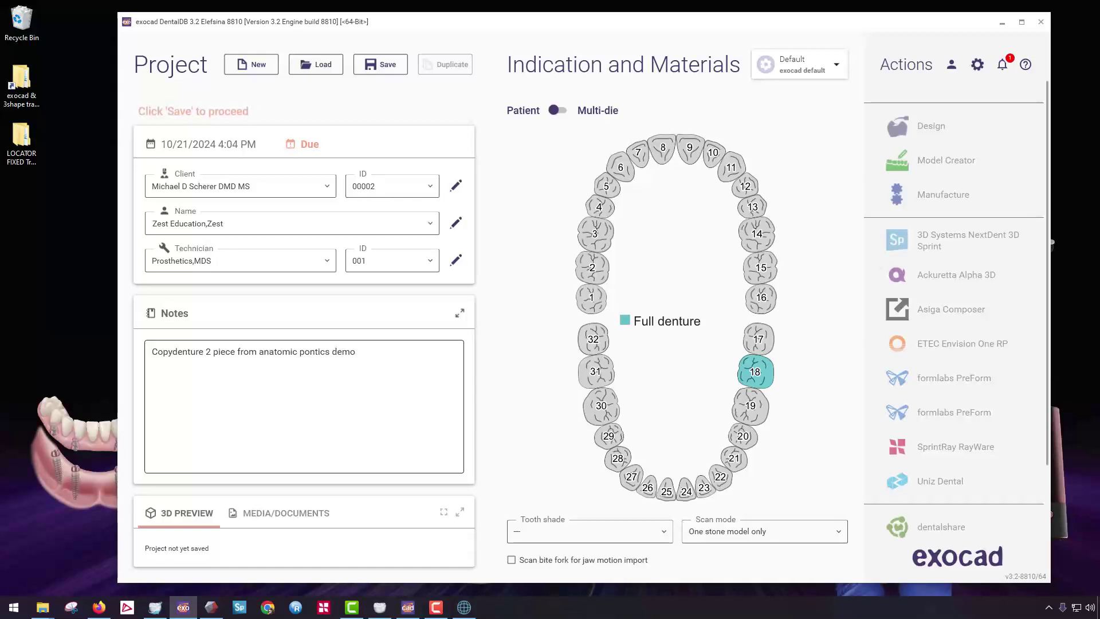
left_click(596, 371)
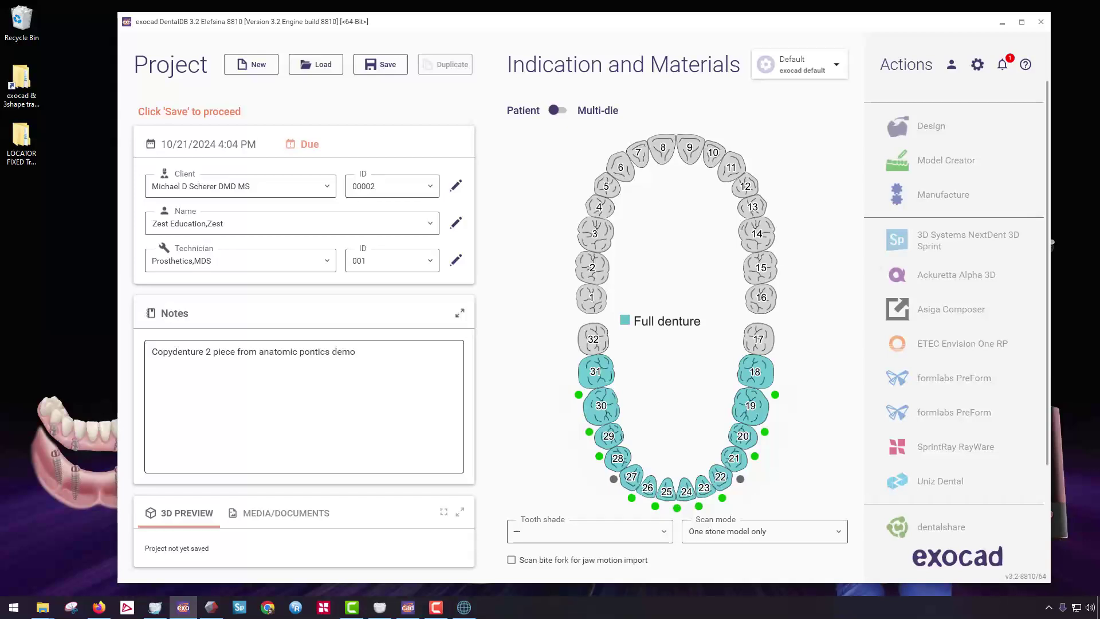
Connect the full denture between teeth 21 and 22 and between teeth 27 and 28, and save the project.
left_click(740, 478)
left_click(614, 479)
mouse_move(682, 480)
left_click(380, 64)
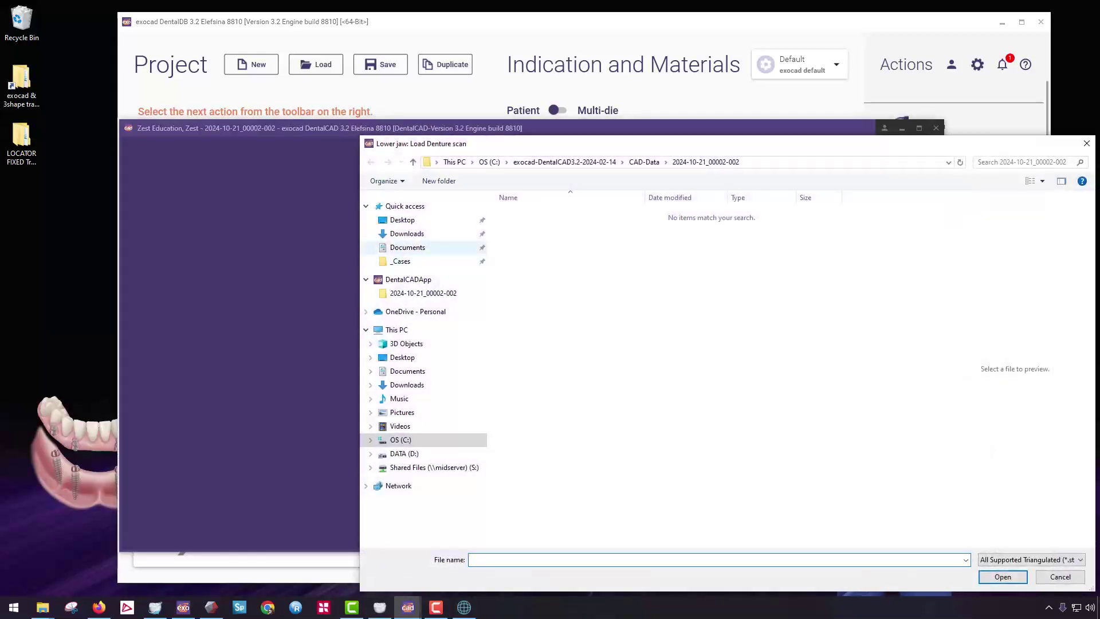
Load the bridge STL from Desktop > LOCATOR FIXED Training > BM > exocad copy denture scan as the lower jaw denture scan.
left_click(402, 219)
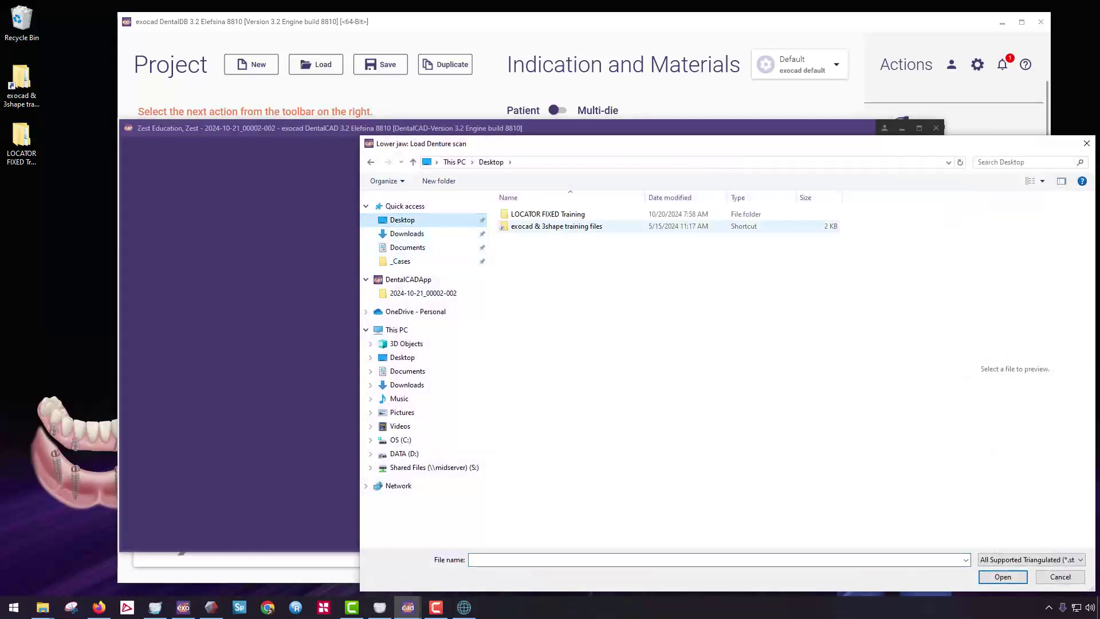
double_click(536, 215)
double_click(516, 214)
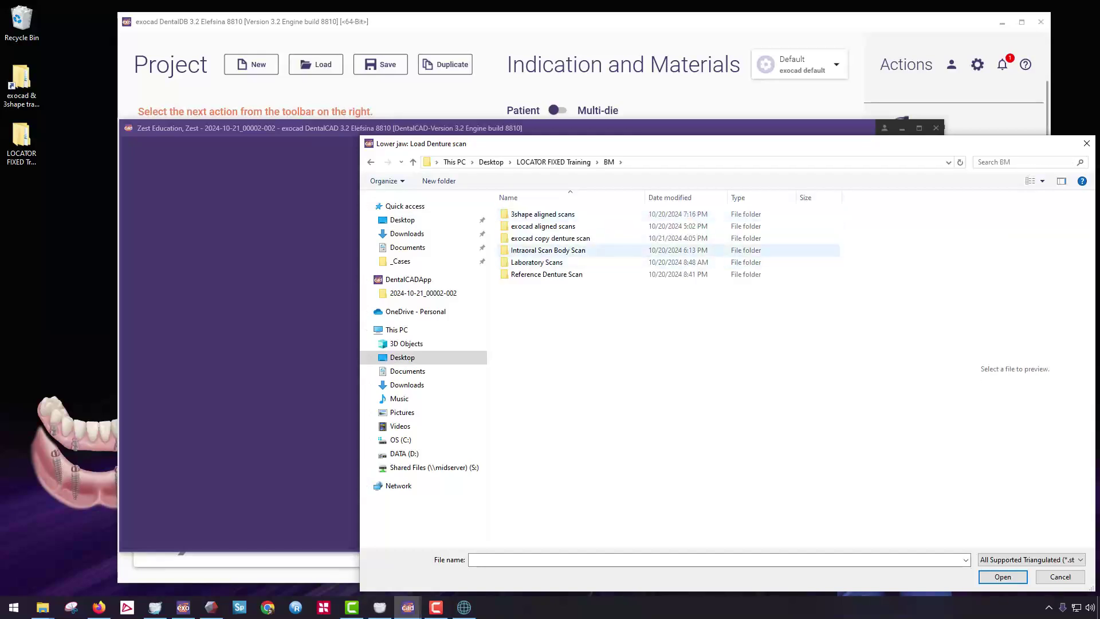
double_click(550, 237)
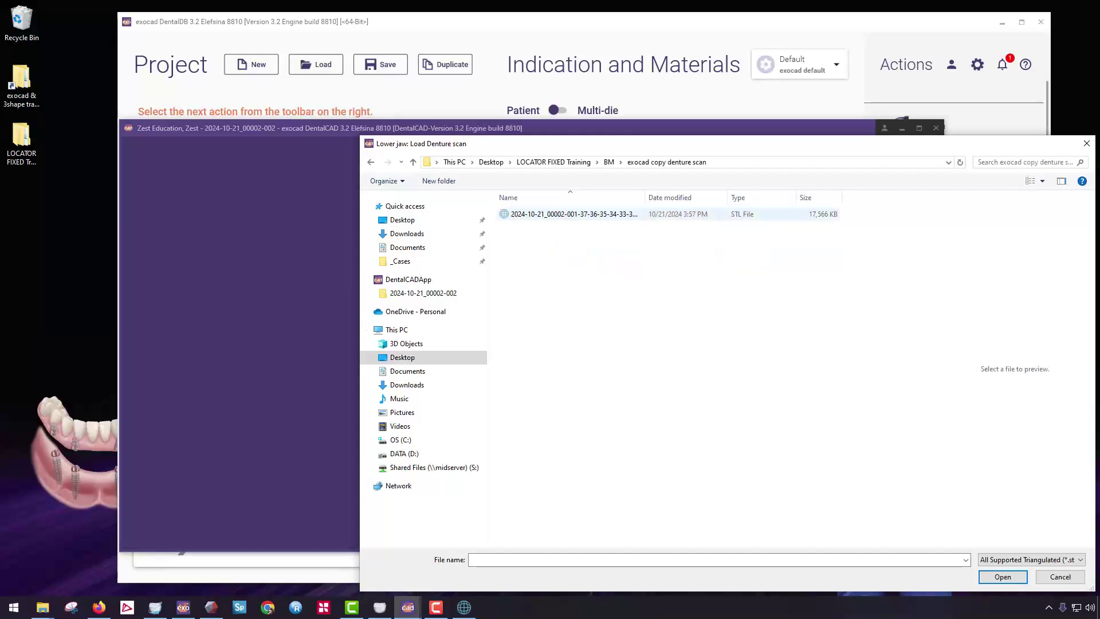
left_click(572, 214)
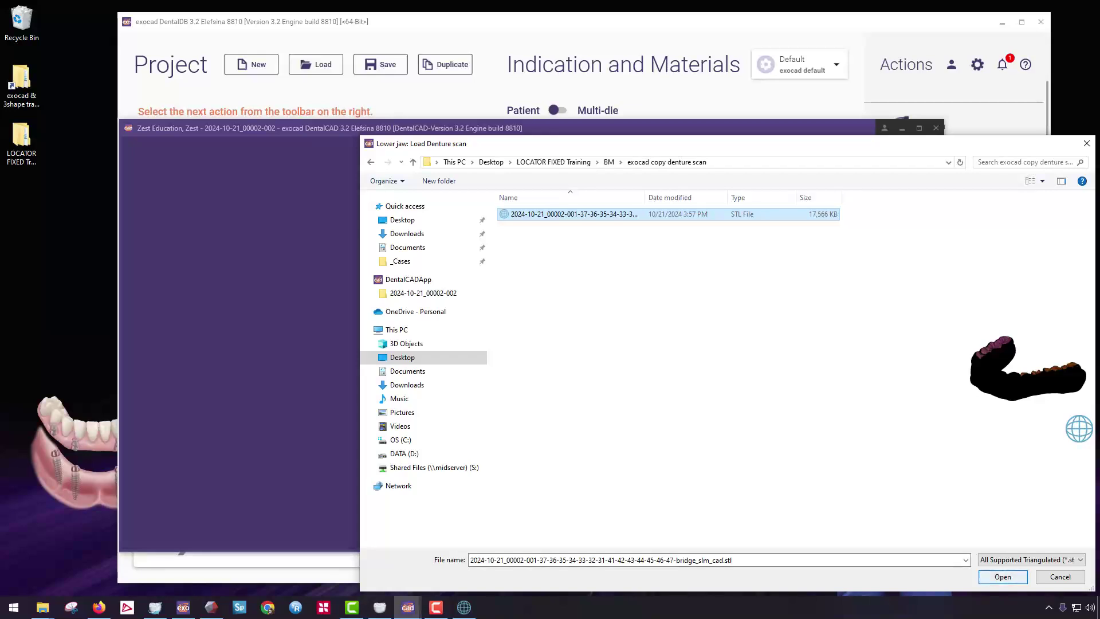
left_click(1002, 577)
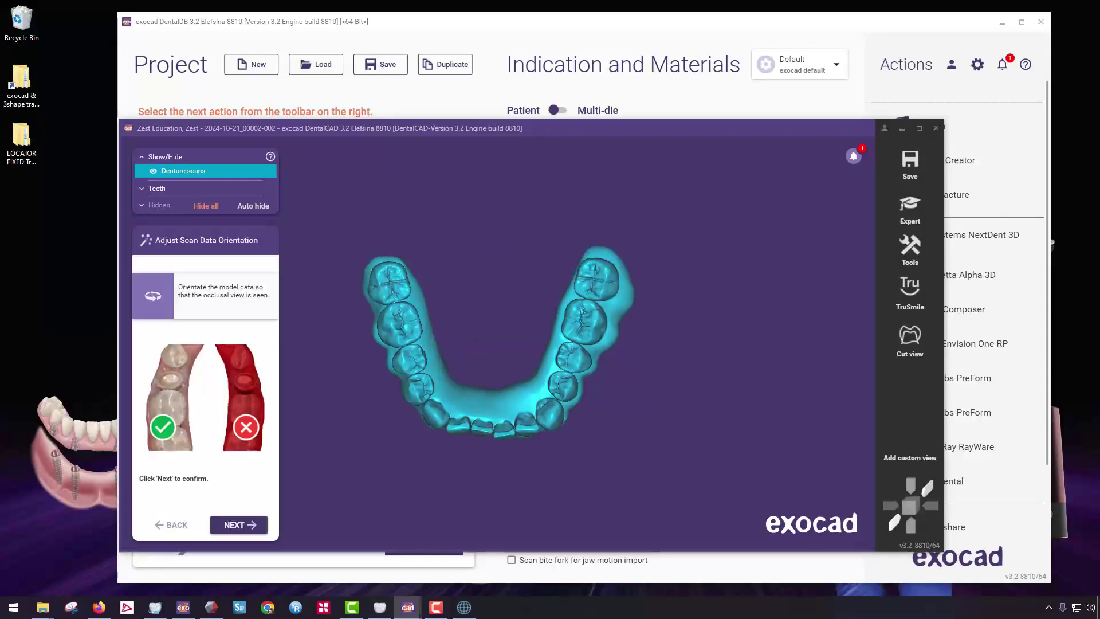
Maximize the design window, orient the denture scan to the occlusal view, and confirm the scan data orientation.
left_click(919, 128)
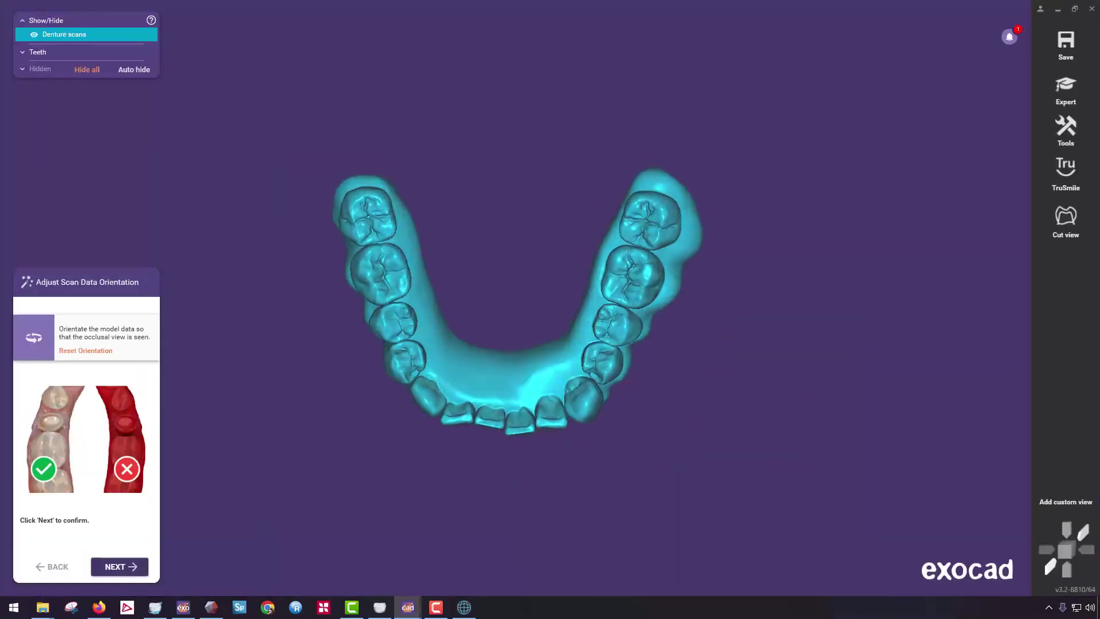
mouse_move(515, 321)
right_mouse_down()
mouse_move(524, 287)
mouse_move(522, 307)
right_mouse_up()
middle_click_drag(522, 307, 625, 285)
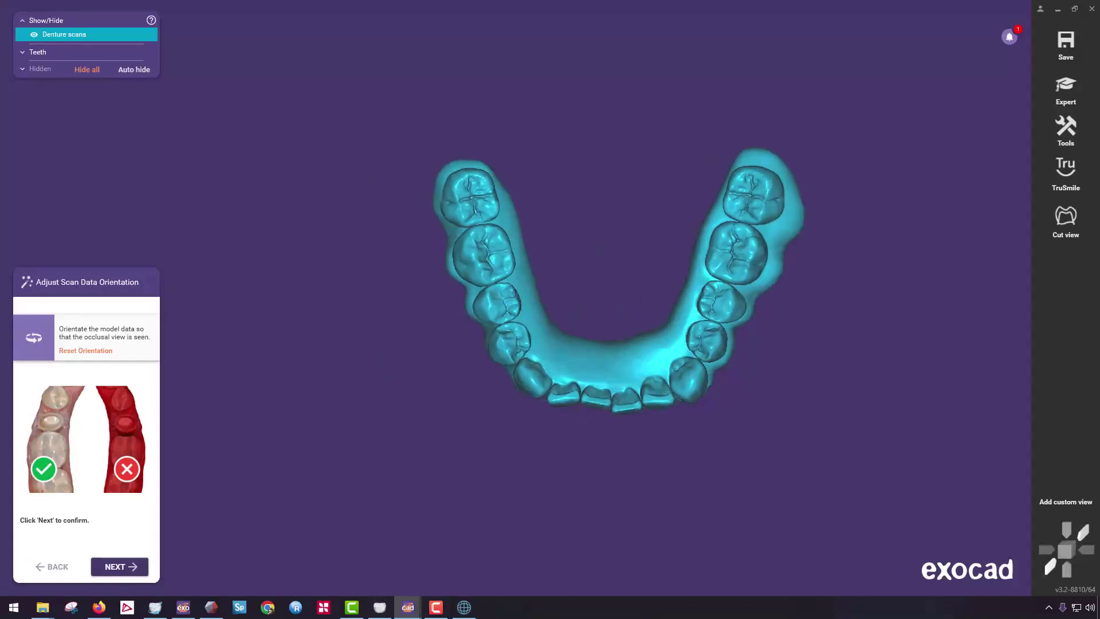
right_click_drag(625, 286, 624, 290)
middle_click_drag(623, 290, 550, 296)
scroll(550, 296, "up", 1)
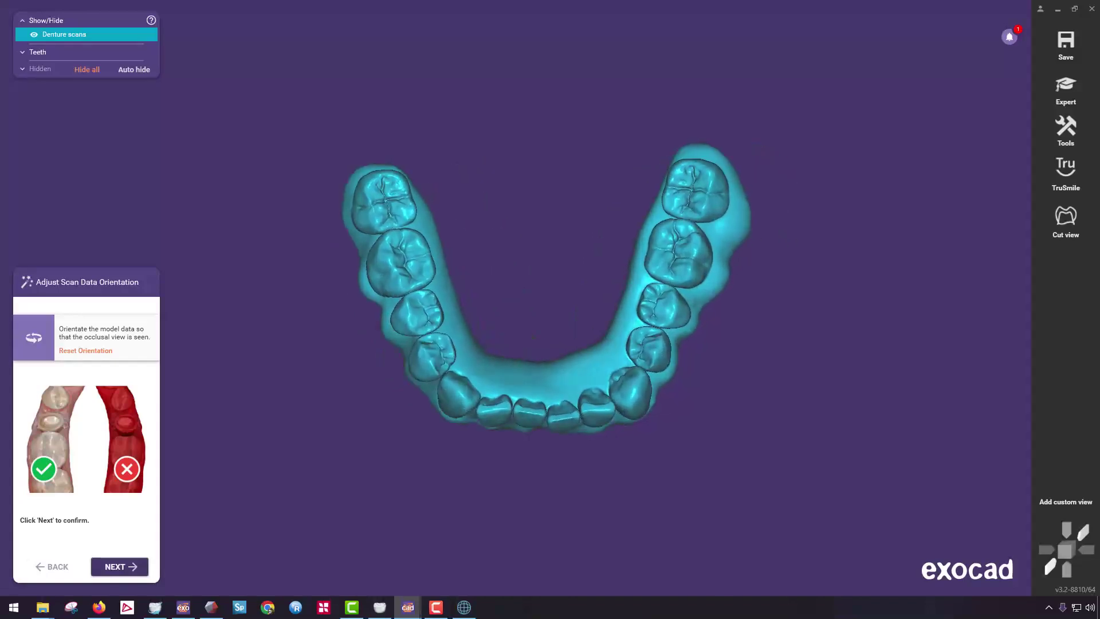
right_click_drag(550, 296, 547, 302)
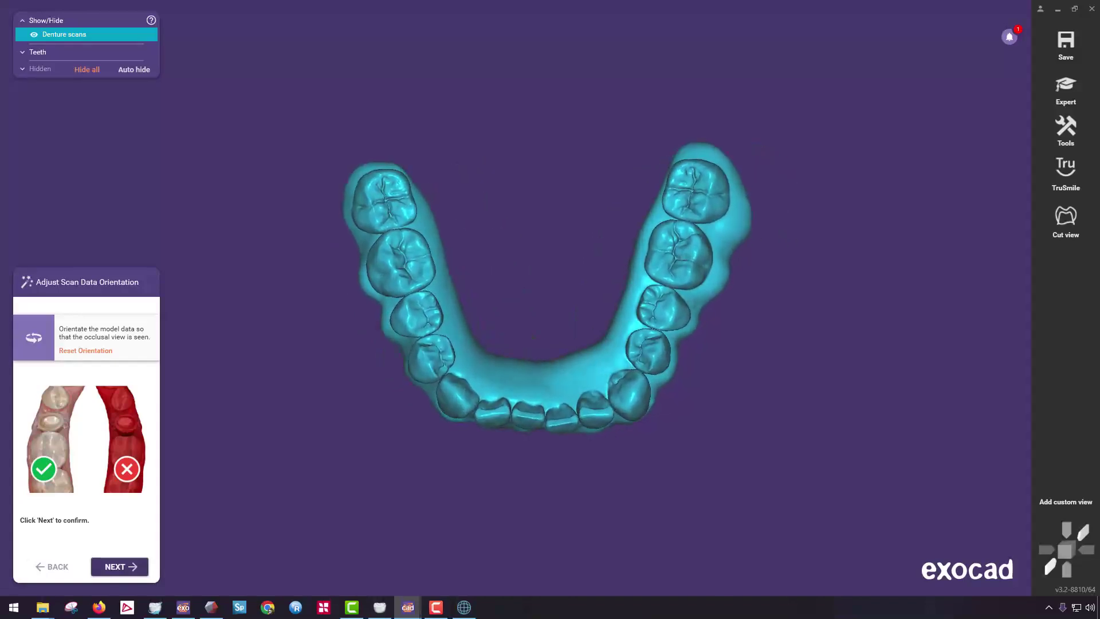
middle_click_drag(548, 302, 514, 311)
left_click(119, 566)
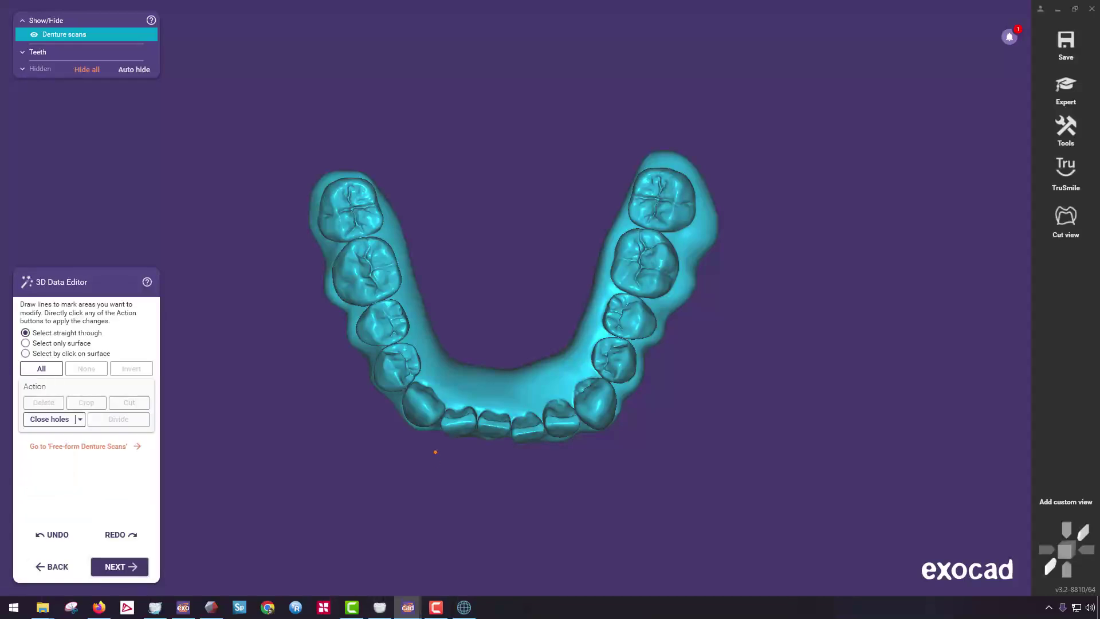
Proceed through the 3D data editor without edits to the denture margin stage, and clear the incomplete margin line.
right_click_drag(453, 450, 312, 456)
left_click(120, 566)
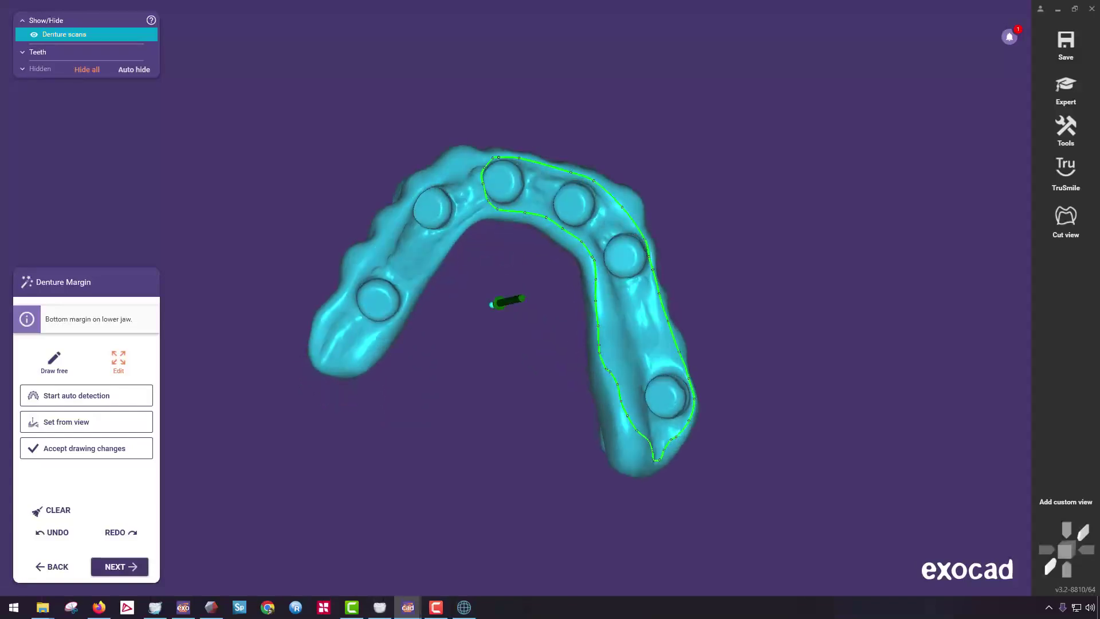
mouse_move(521, 296)
right_mouse_down()
mouse_move(547, 258)
mouse_move(510, 276)
mouse_move(528, 277)
right_mouse_up()
scroll(519, 305, "up", 2)
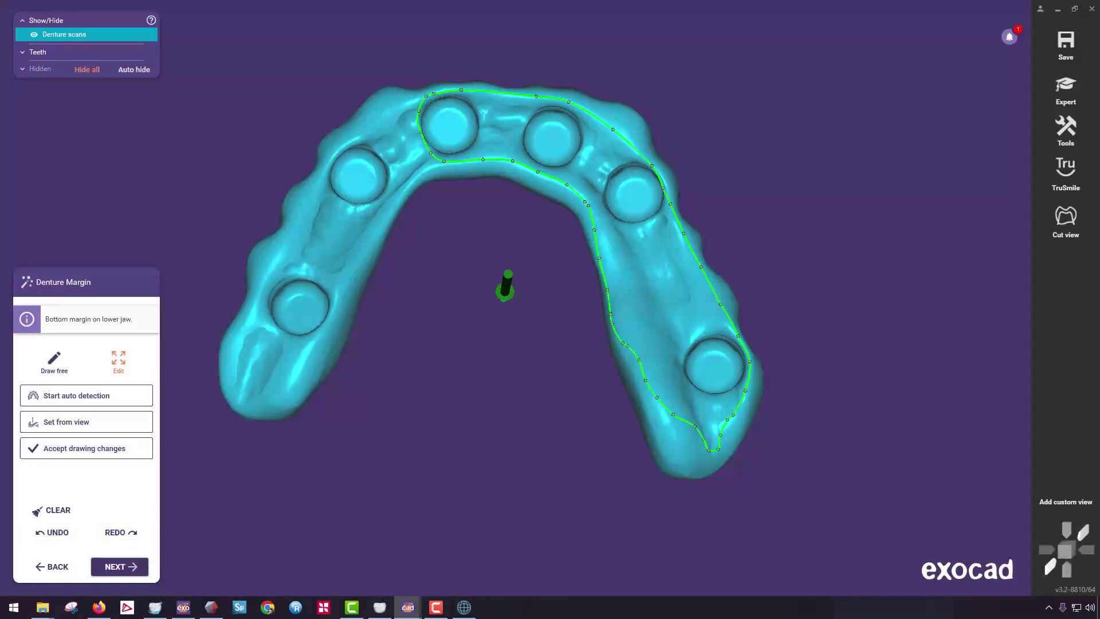
left_click(54, 510)
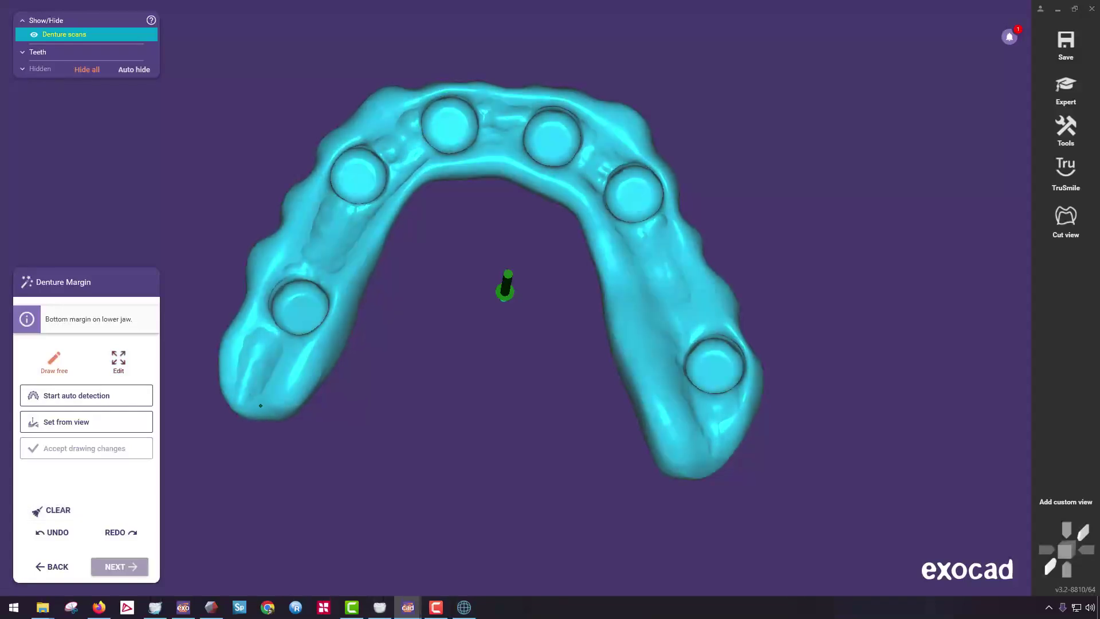
Draw a closed bottom margin around the inner and outer edges of the denture's underside, enclosing all six round attachment sites, and confirm it.
left_click(311, 367)
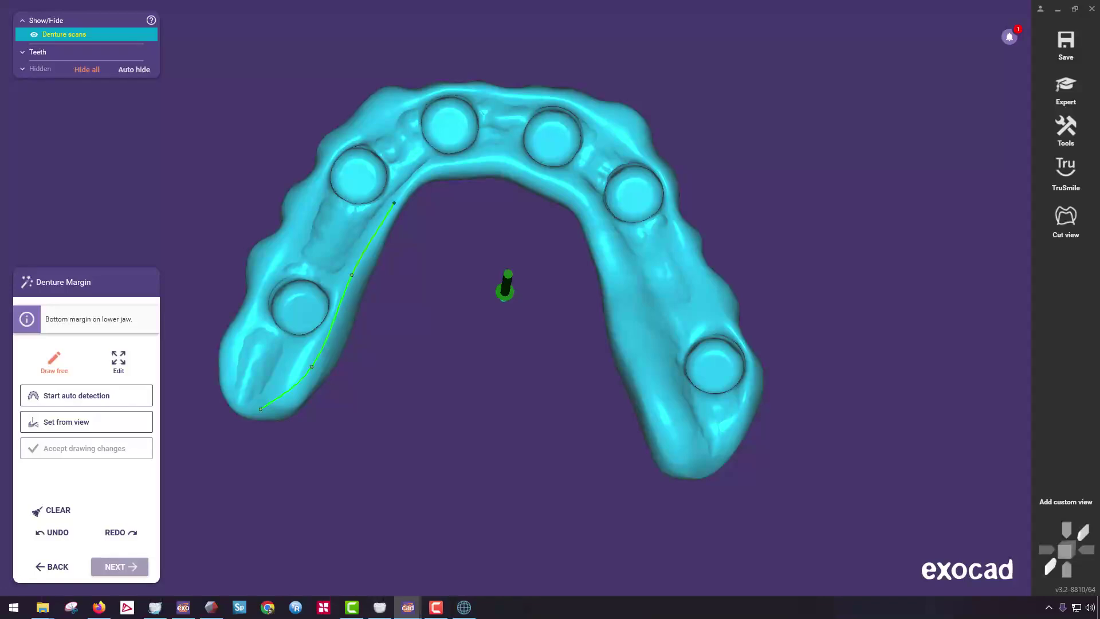
left_click(498, 162)
left_click(566, 184)
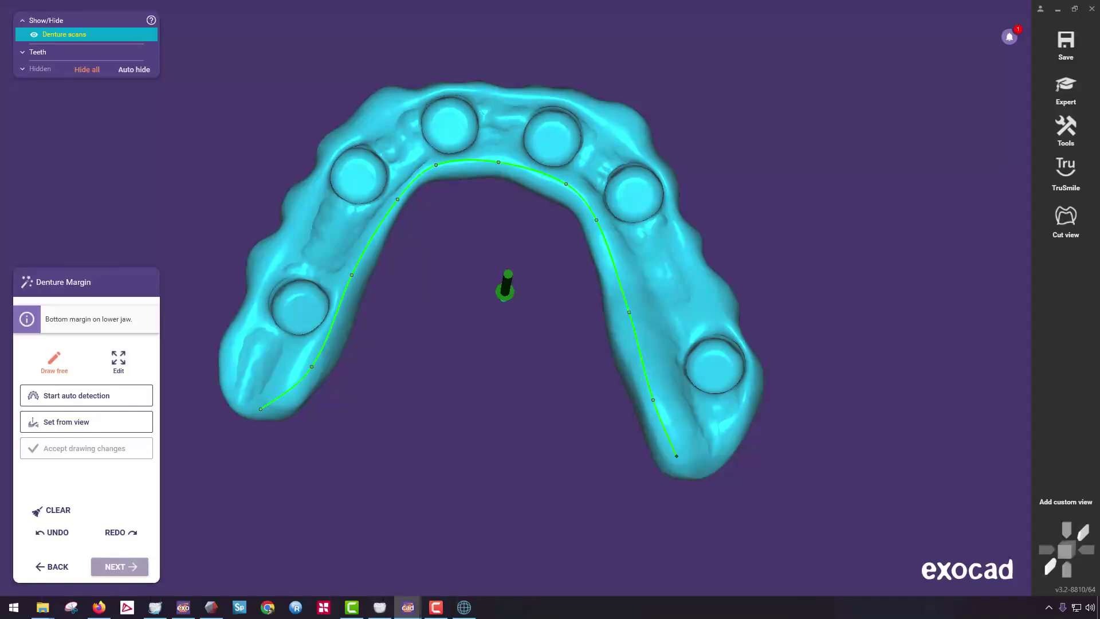
left_click(676, 456)
left_click(734, 430)
left_click(755, 374)
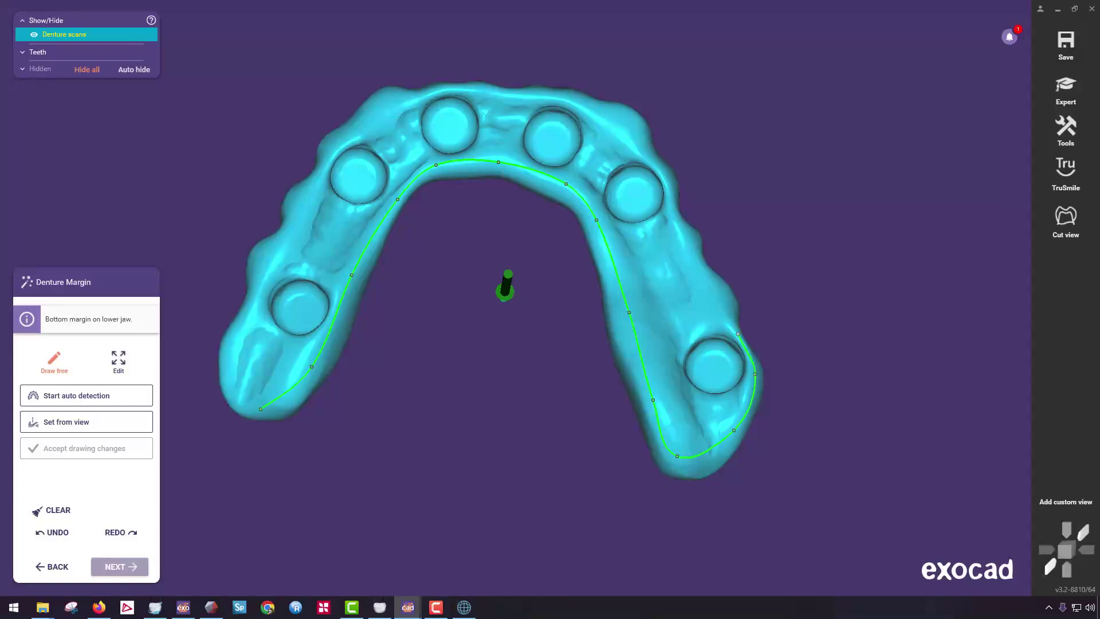
left_click(738, 334)
left_click(715, 285)
left_click(678, 224)
left_click(612, 122)
left_click(562, 95)
left_click(490, 88)
left_click(230, 355)
left_click(249, 410)
right_click_drag(252, 408, 447, 401)
right_click_drag(447, 249, 427, 218)
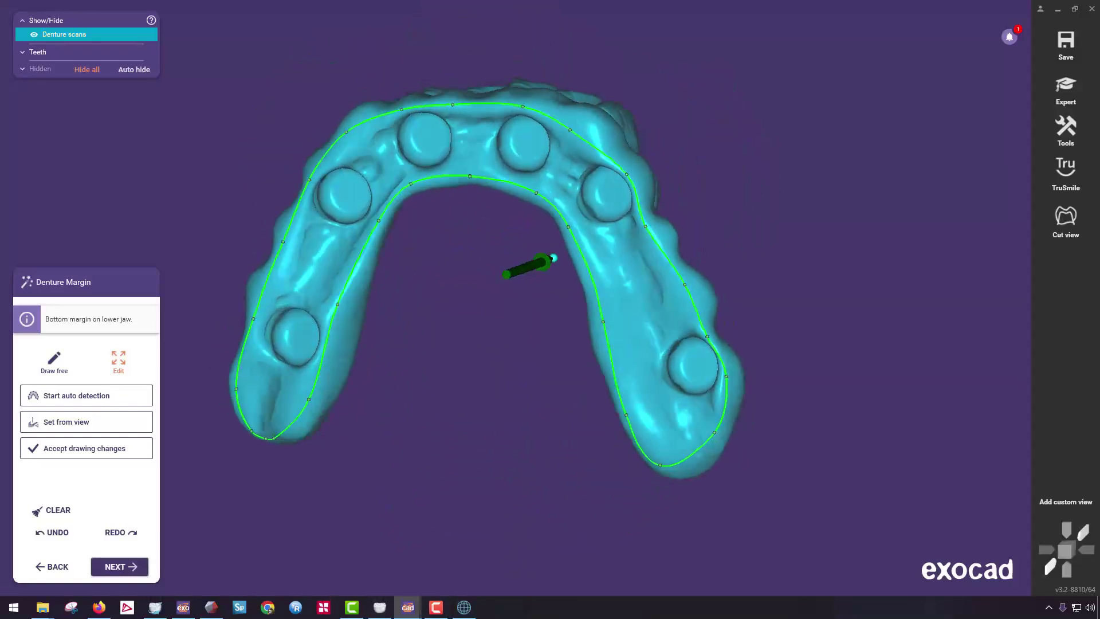
left_click(120, 567)
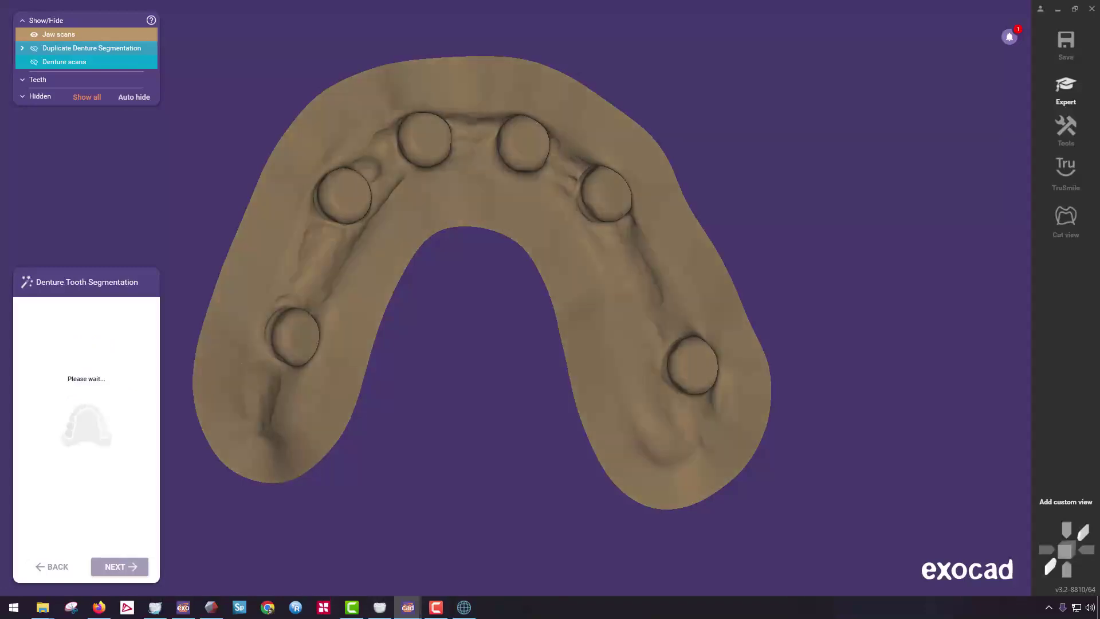
Show the jaw scan at 67% opacity, examine how the denture sits on it, and hide the jaw scan again.
right_click_drag(489, 327, 502, 261)
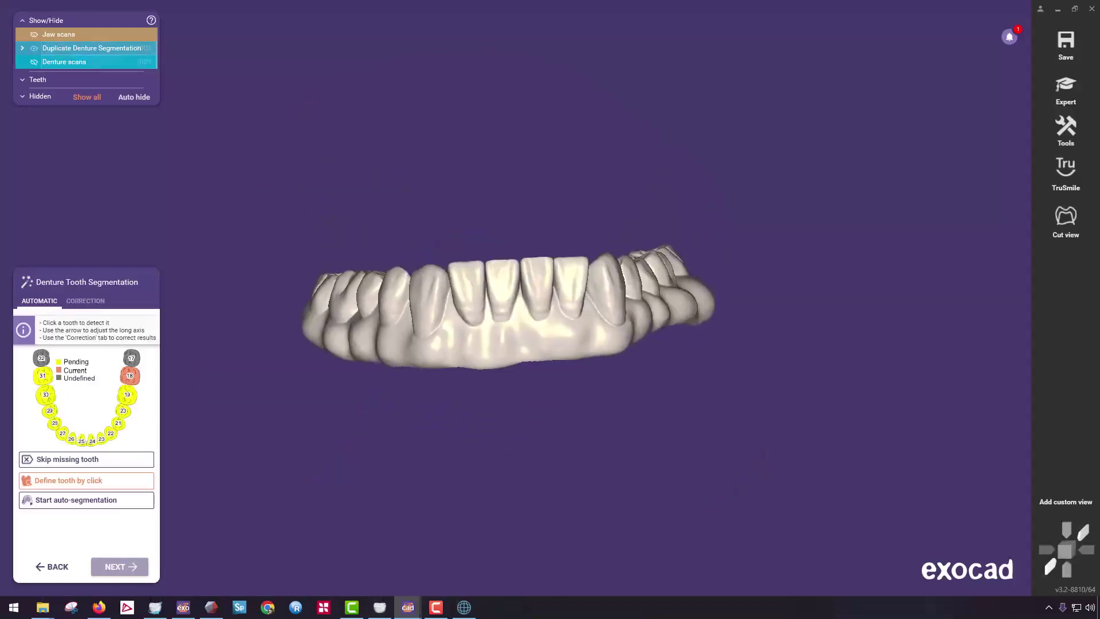
left_click(34, 35)
left_click_drag(52, 35, 118, 35)
right_click_drag(413, 343, 493, 395)
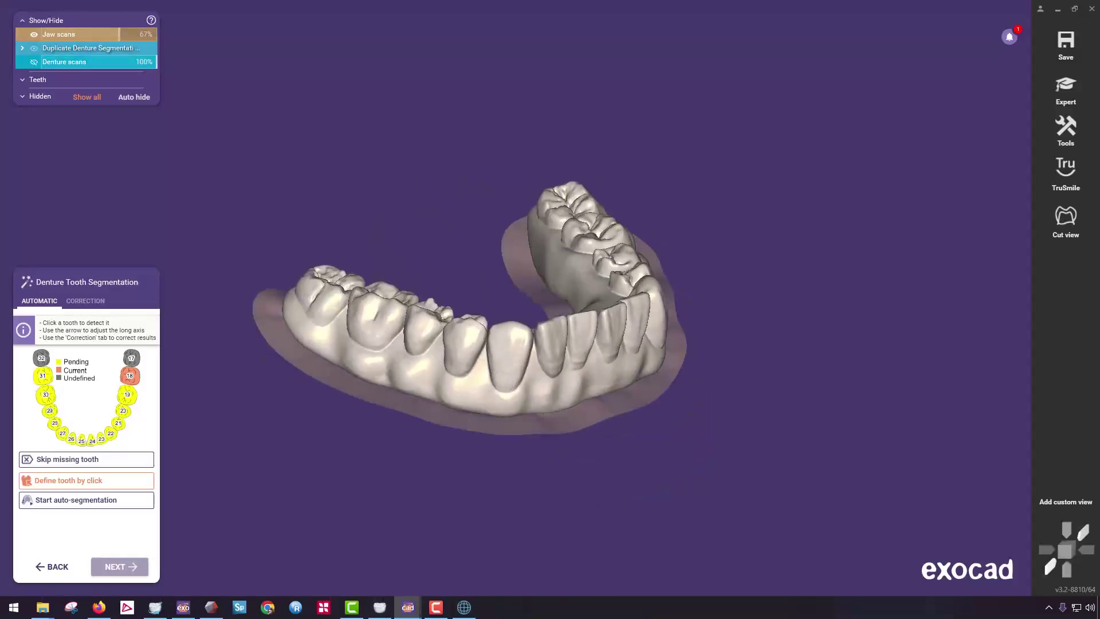
left_click(34, 34)
Segment the individual teeth from 18 through 30 on the denture scan and bring tooth 31 into correction.
right_click_drag(366, 320, 367, 295)
right_click_drag(458, 344, 487, 392)
scroll(625, 261, "up", 2)
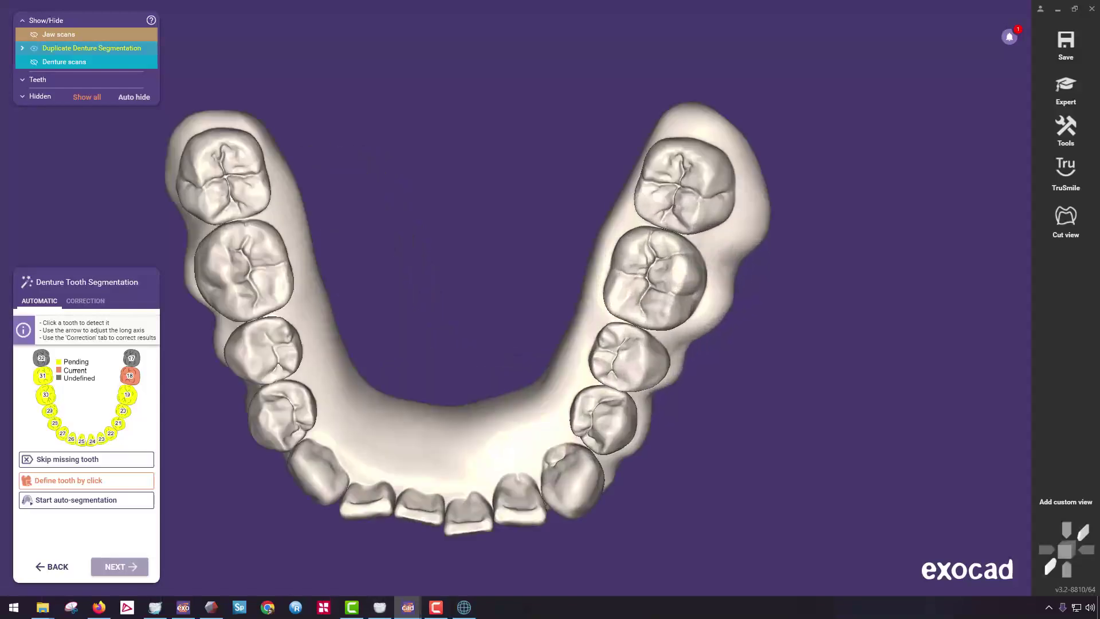
left_click(630, 263)
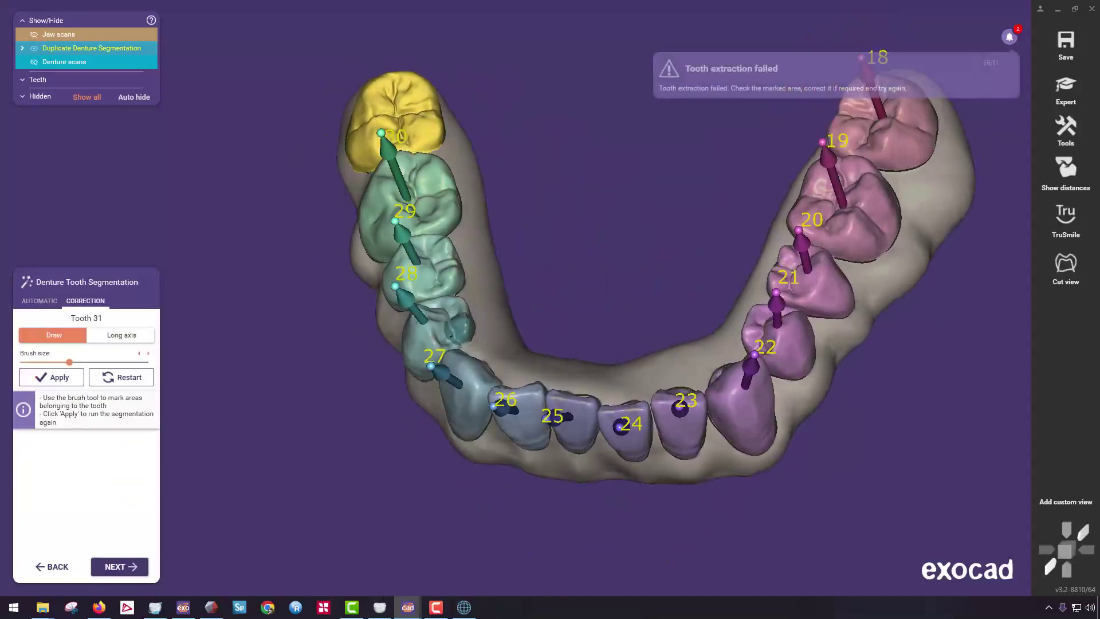
Brush the marked area of tooth 31, erase the excess beyond its distal edge, and rerun its segmentation.
right_click_drag(389, 218, 247, 327)
scroll(246, 326, "up", 6)
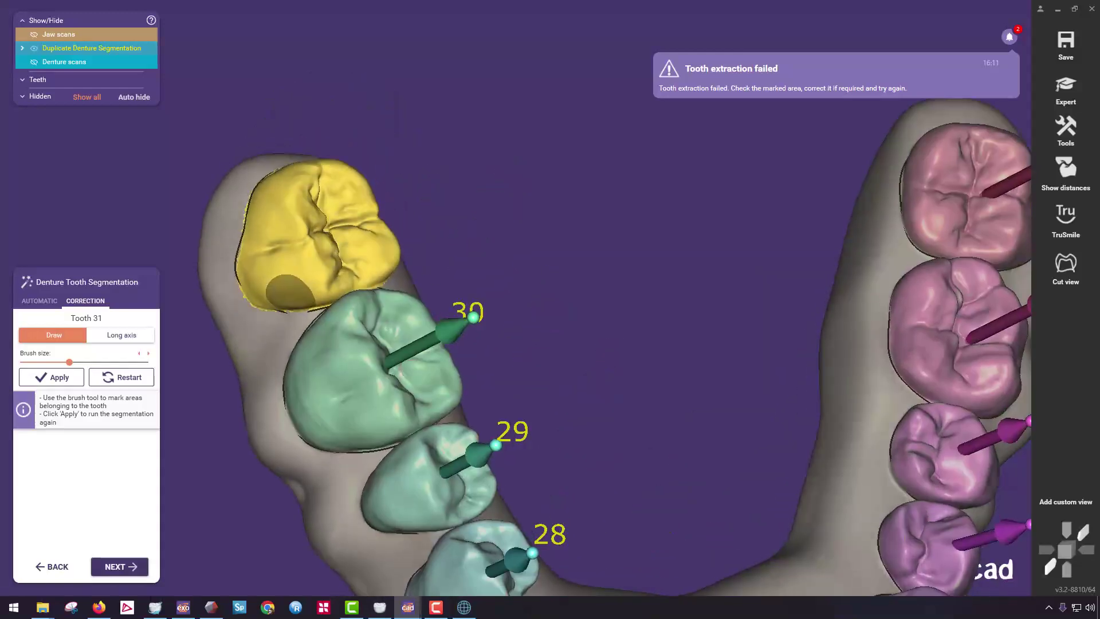
left_click_drag(285, 237, 215, 267)
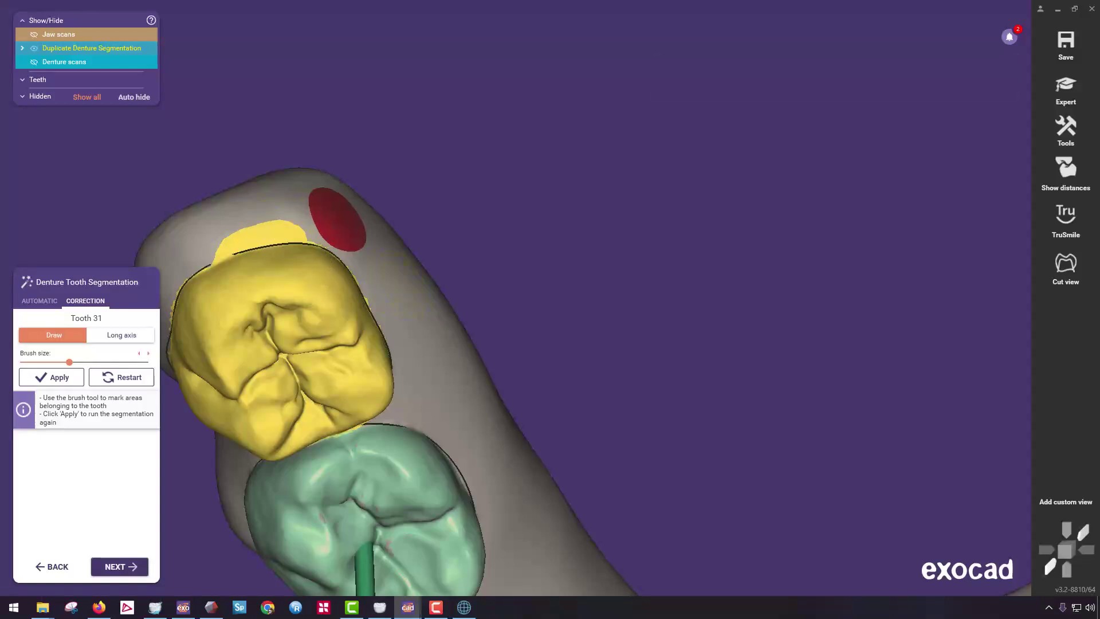
left_click_drag(337, 219, 200, 238, "shift")
scroll(254, 285, "down", 2)
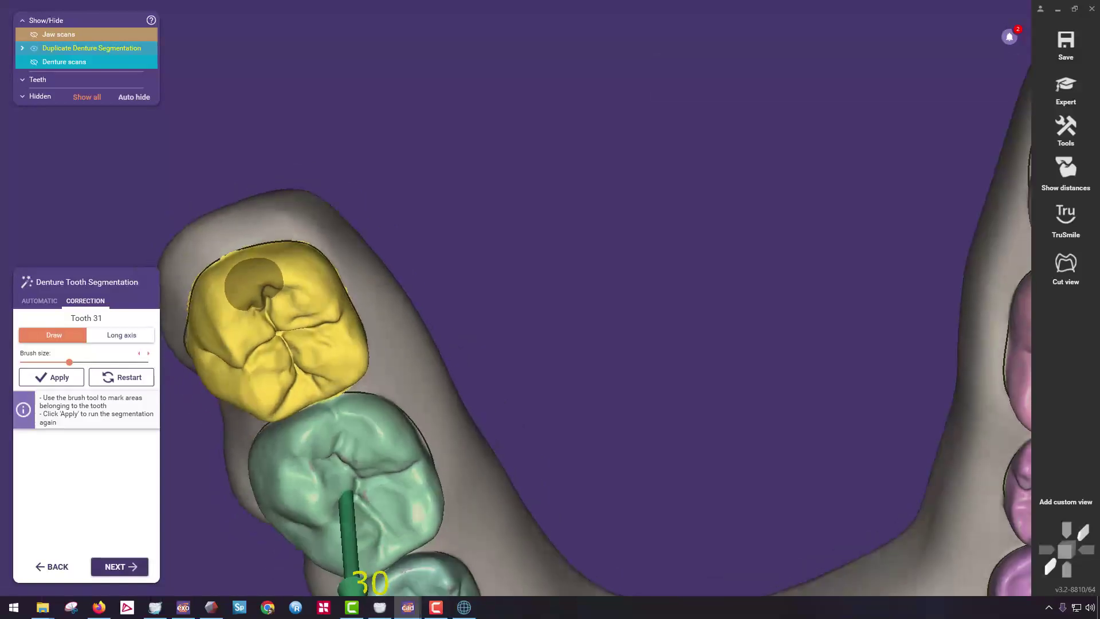
right_click_drag(253, 285, 199, 233)
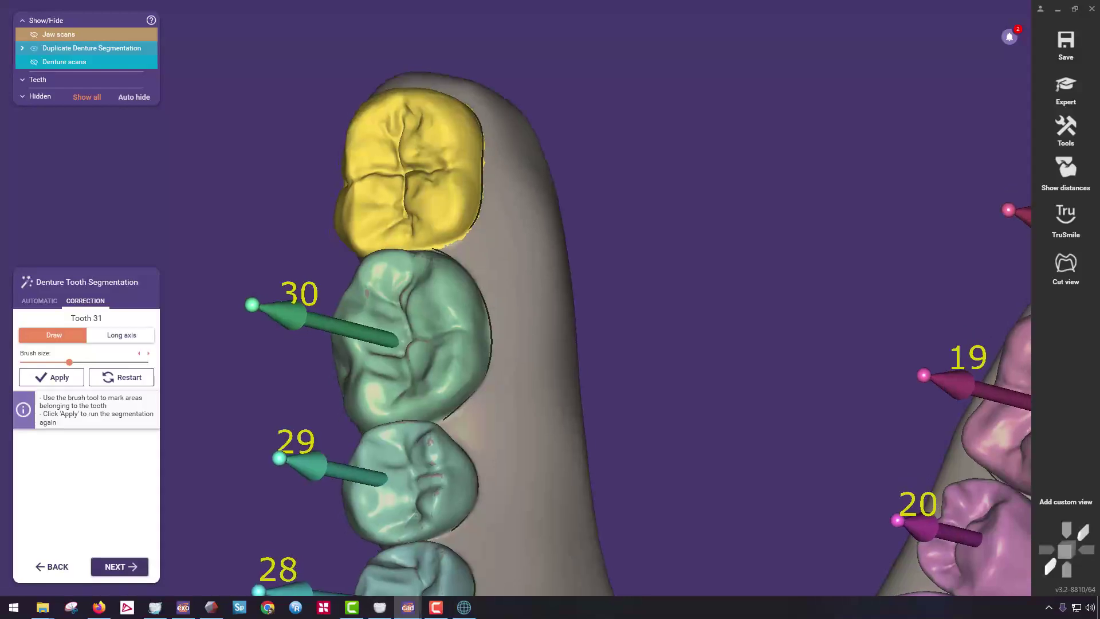
left_click(51, 377)
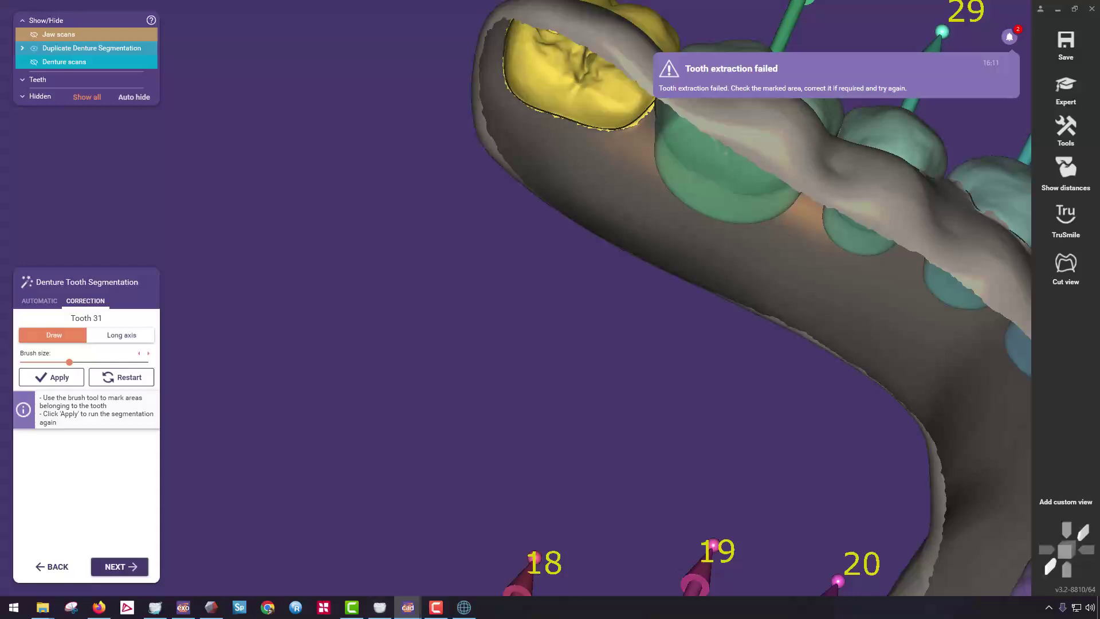
Reduce the brush size, fill the unmarked corner of tooth 31 beside tooth 30, and apply the segmentation again.
mouse_move(401, 275)
right_mouse_down()
mouse_move(384, 381)
mouse_move(401, 286)
right_mouse_up()
middle_click_drag(532, 321, 565, 49)
right_click_drag(515, 143, 465, 174)
scroll(465, 174, "up", 2)
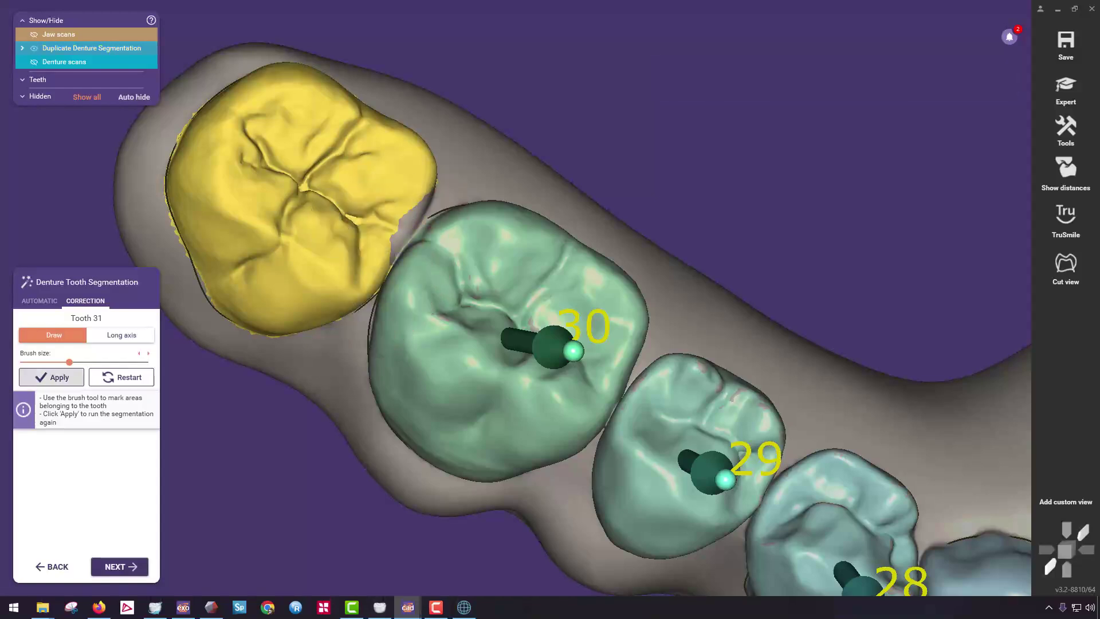
left_click_drag(70, 362, 36, 362)
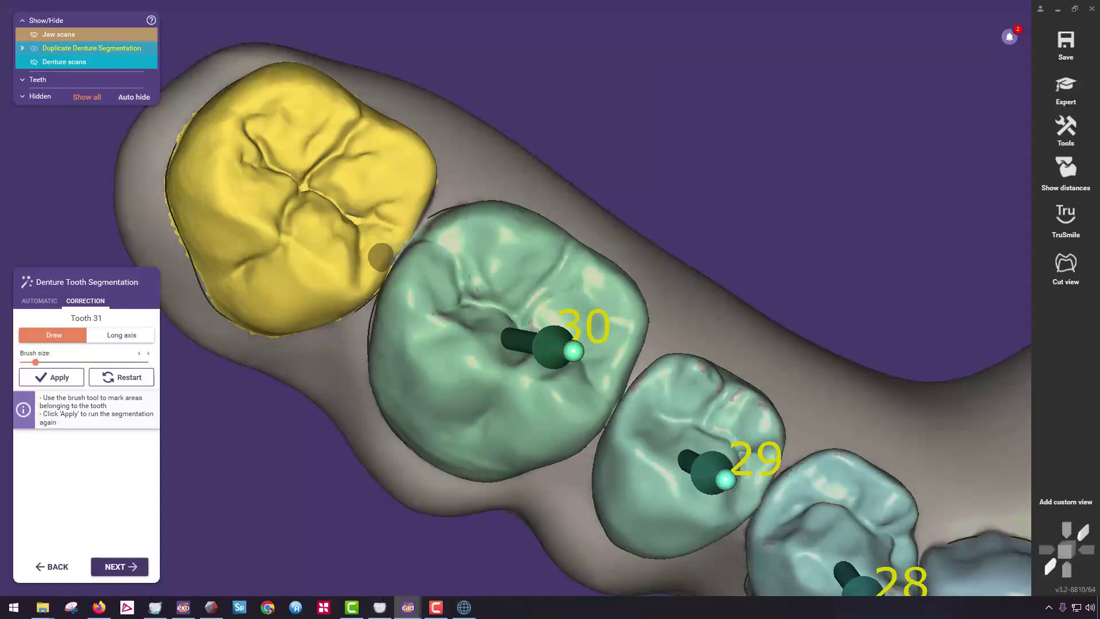
right_click_drag(421, 188, 417, 186)
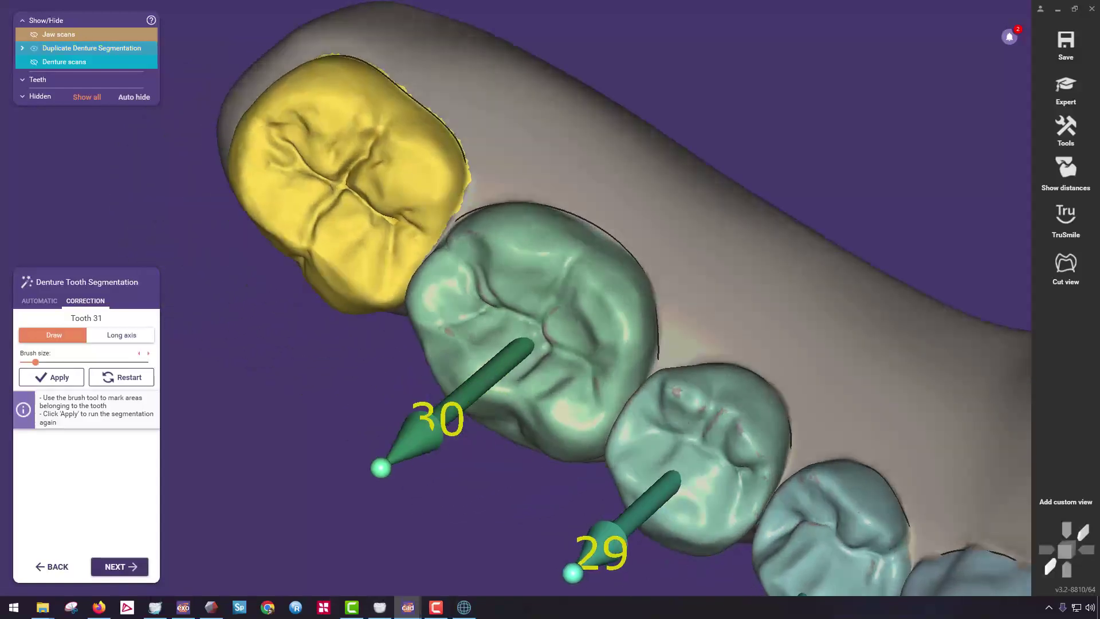
left_click(52, 377)
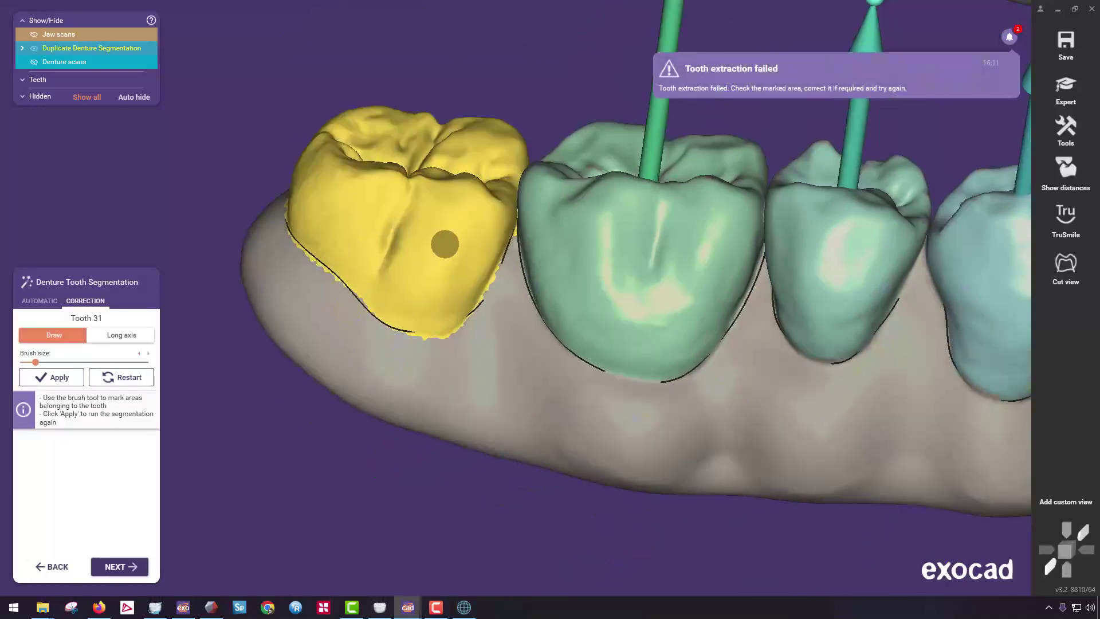
Examine the marked boundary of tooth 31 and its long axis correction, and return to brush drawing.
scroll(446, 244, "down", 5)
scroll(411, 288, "up", 5)
scroll(436, 310, "up", 3)
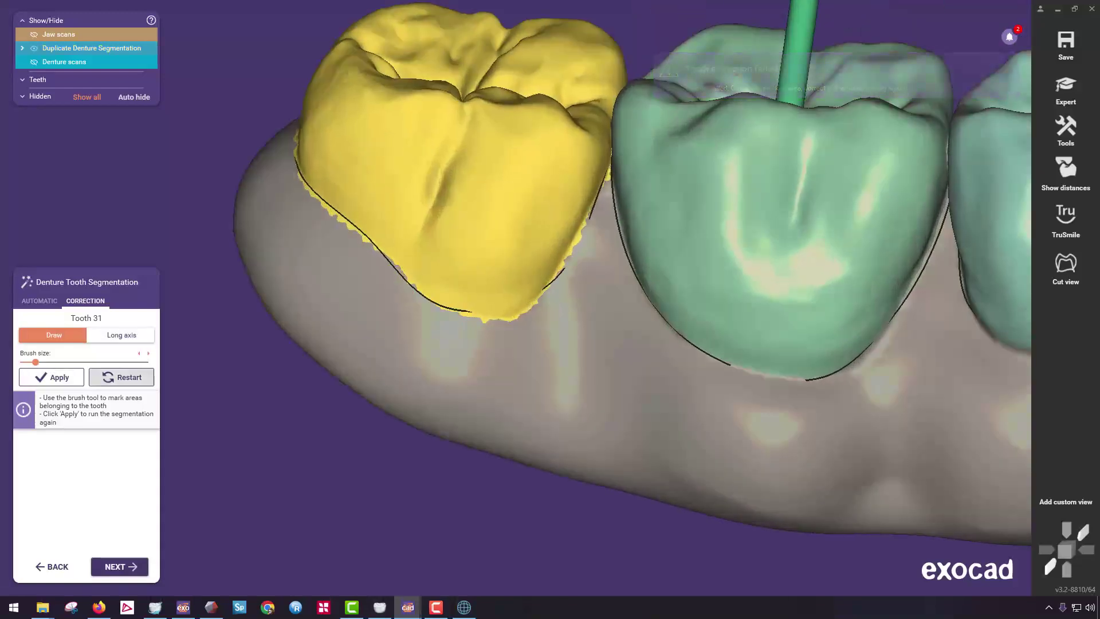
left_click(121, 334)
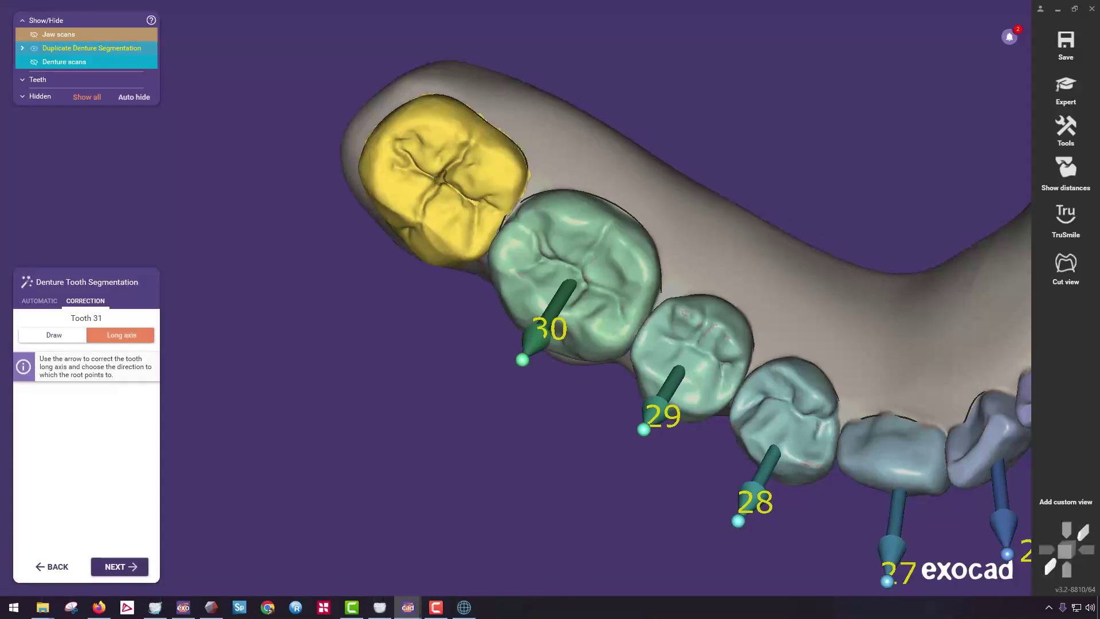
left_click(55, 334)
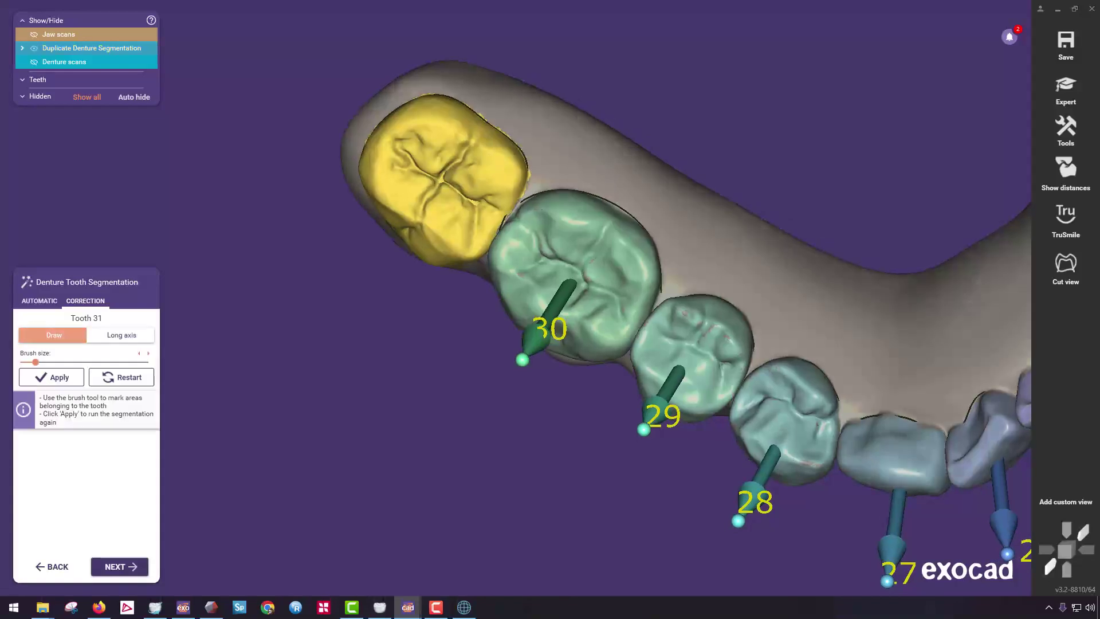
Restart the segmentation of tooth 31 and run auto-segmentation on the denture scan.
left_click(121, 377)
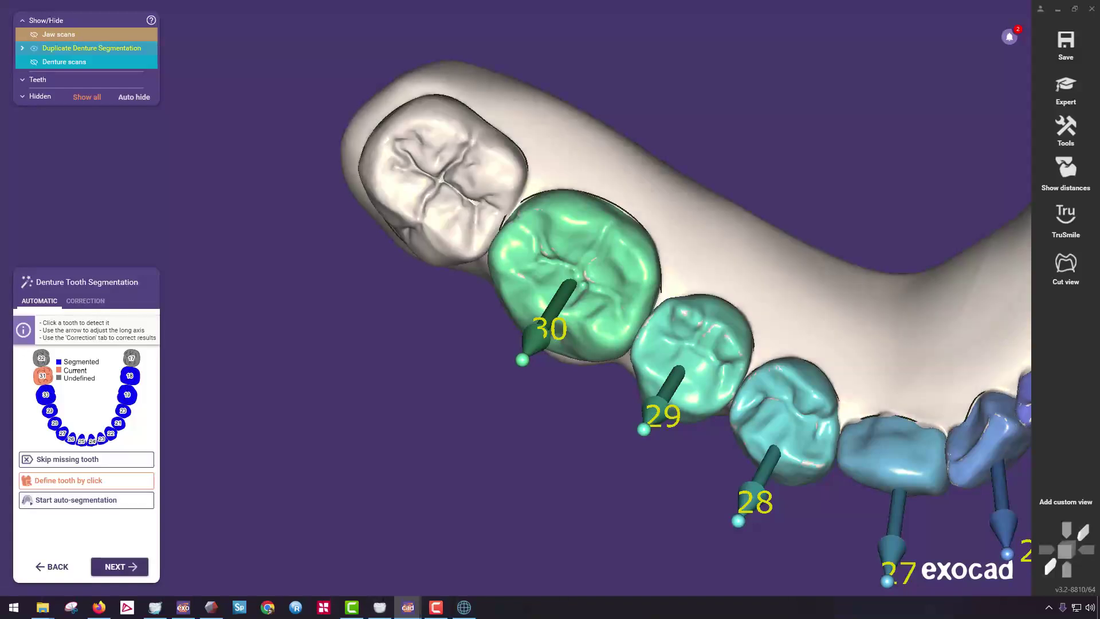
left_click(76, 499)
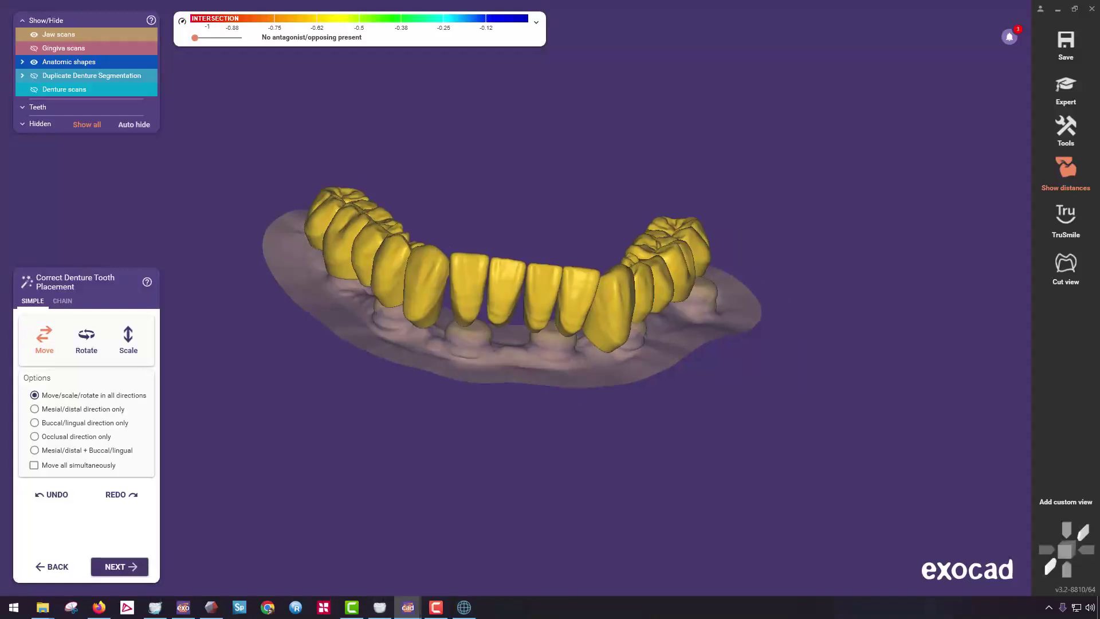
Check the denture teeth in chain placement mode and accept their placement to proceed to free-forming.
left_click(63, 301)
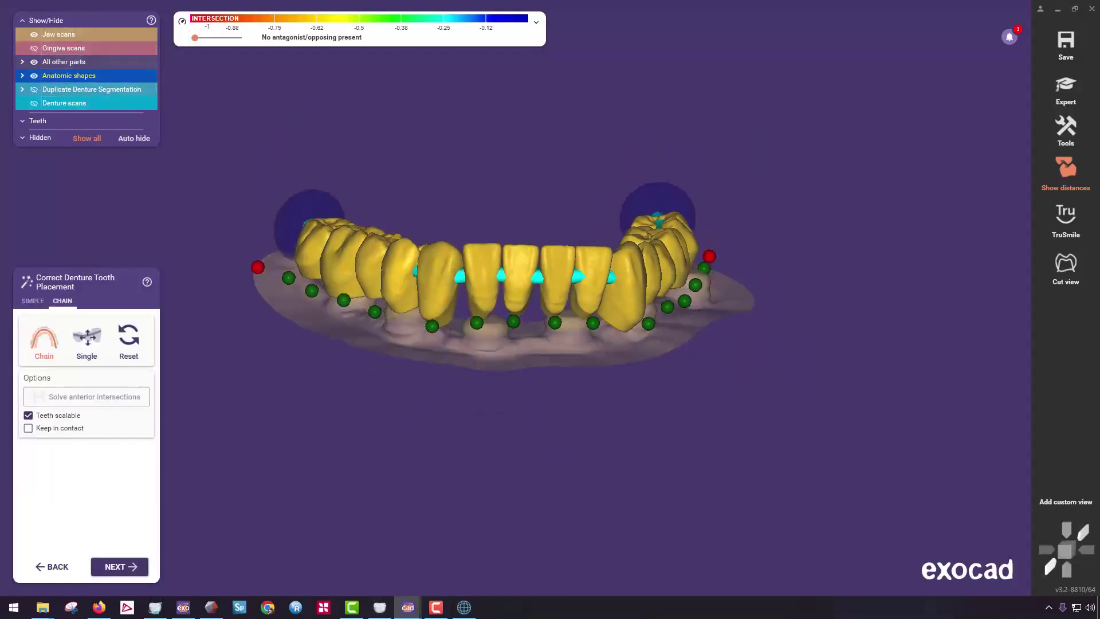
right_click_drag(518, 309, 378, 330)
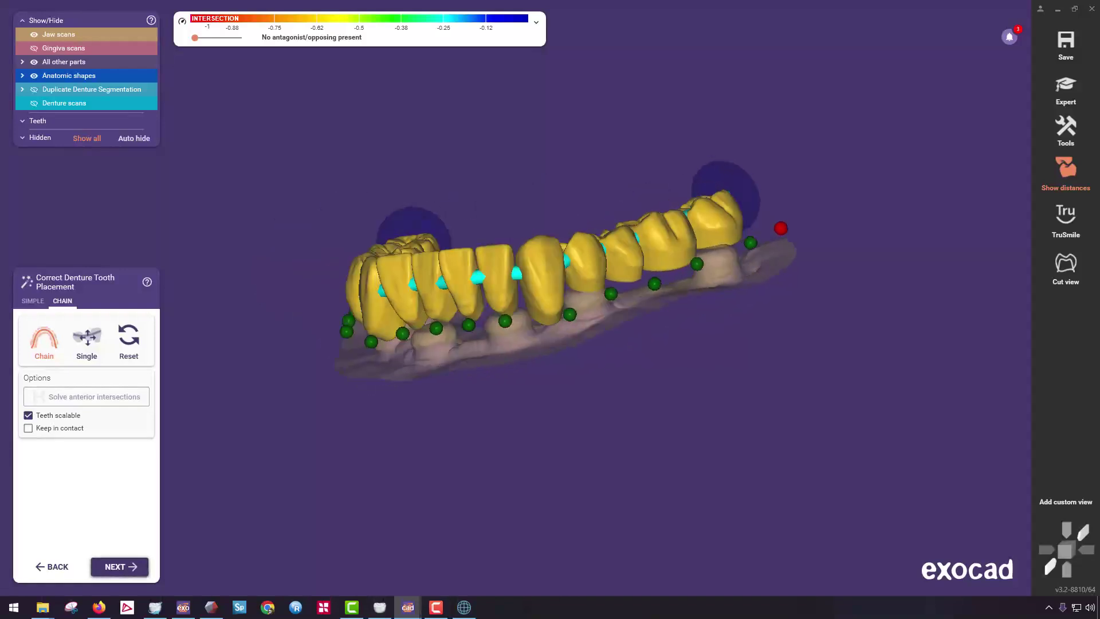
left_click(117, 566)
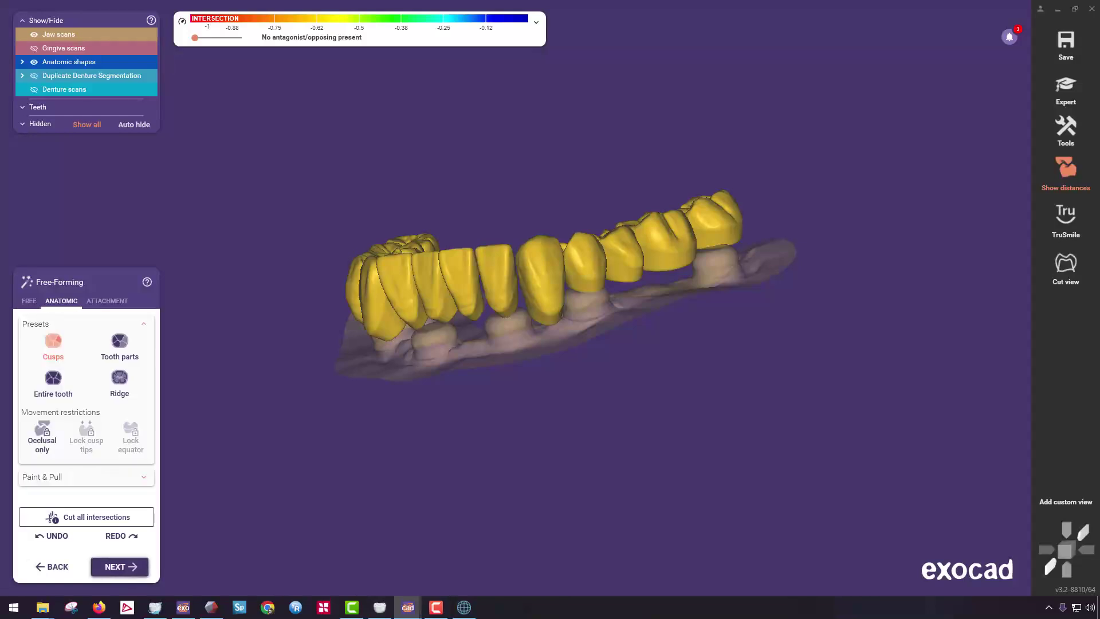
Examine from below and from the front where the tooth bases meet the jaw scan and its rounded abutments.
scroll(348, 287, "up", 3)
right_click_drag(347, 288, 364, 186)
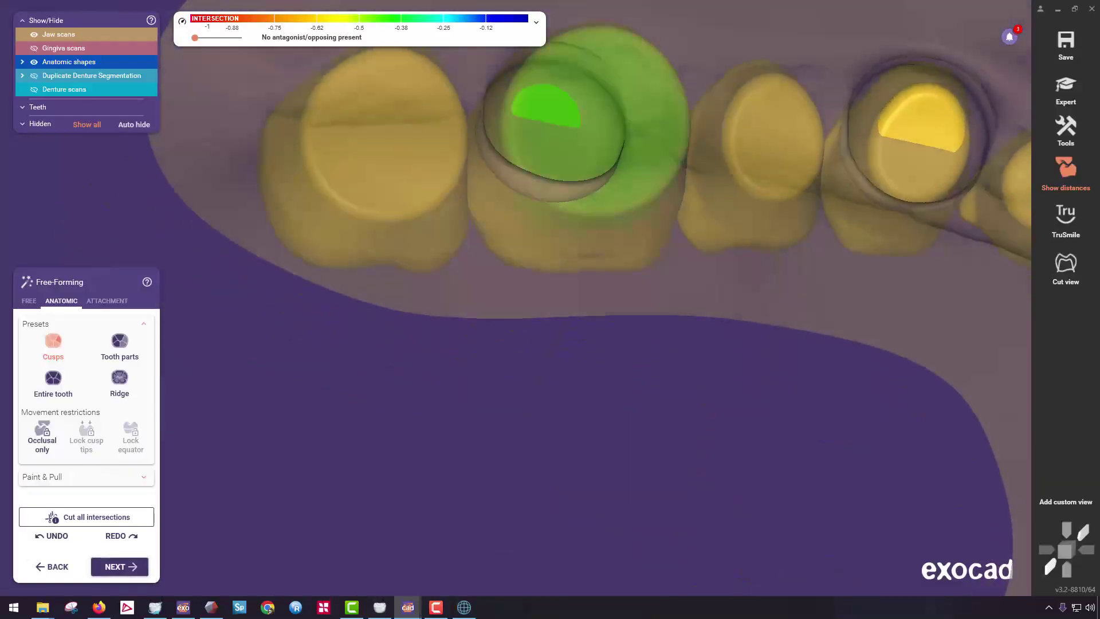
scroll(516, 251, "down", 4)
right_click_drag(515, 251, 579, 476)
middle_click_drag(579, 475, 538, 378)
right_click_drag(539, 378, 304, 309)
right_click_drag(745, 492, 825, 229)
middle_click_drag(825, 229, 667, 286)
right_click_drag(668, 286, 642, 495)
scroll(641, 373, "down", 4)
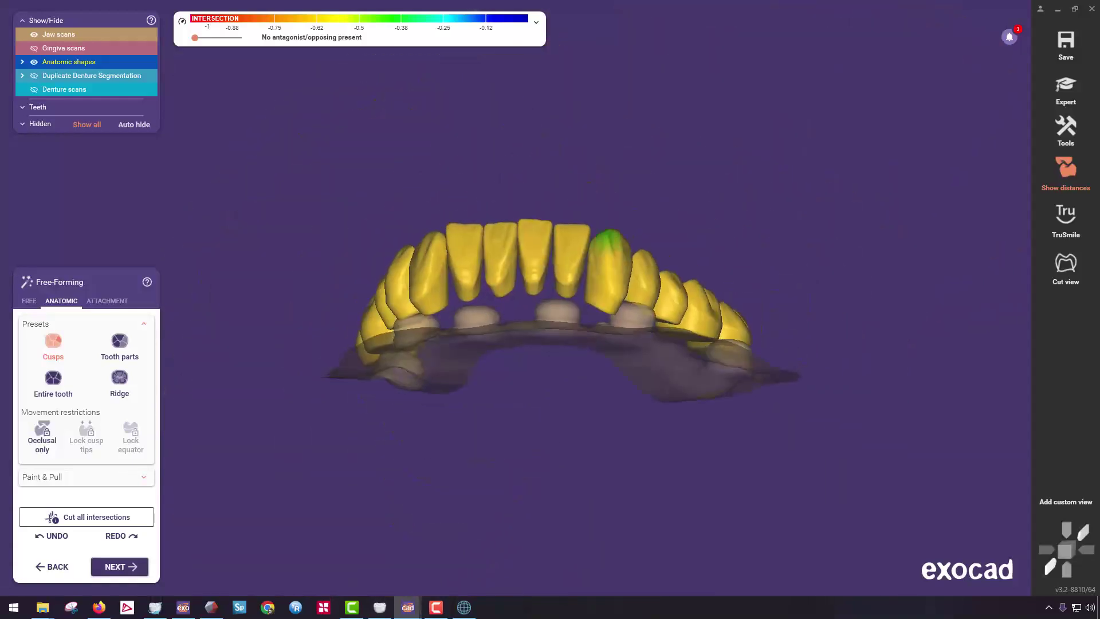
right_click_drag(608, 241, 622, 395)
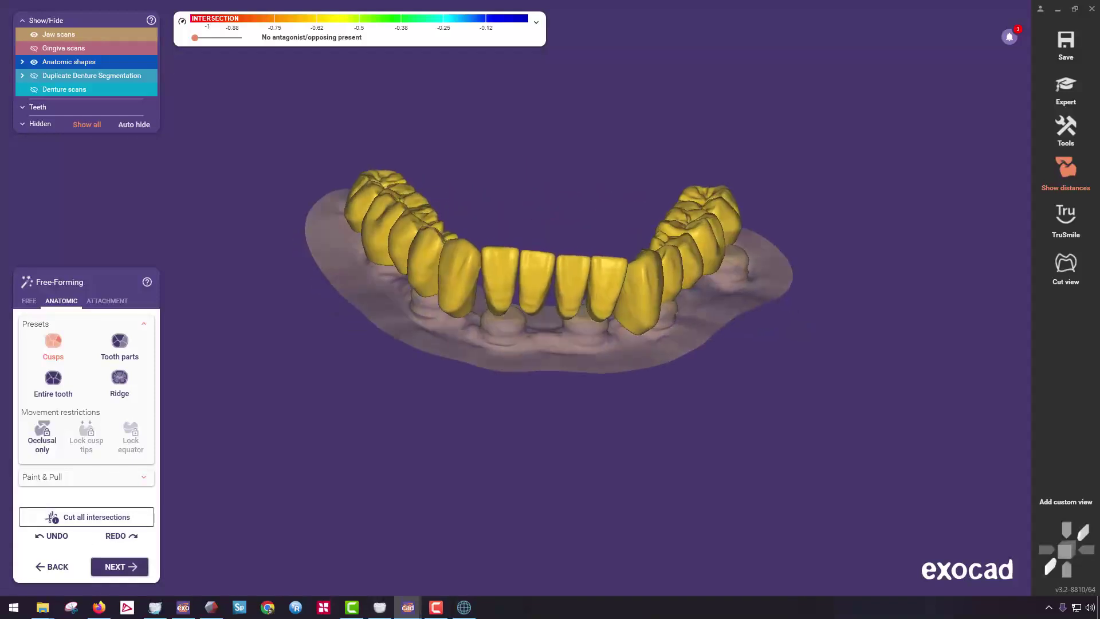
Bring up the approximal adaptation settings and cut all intersections of the anatomic teeth.
left_click(28, 301)
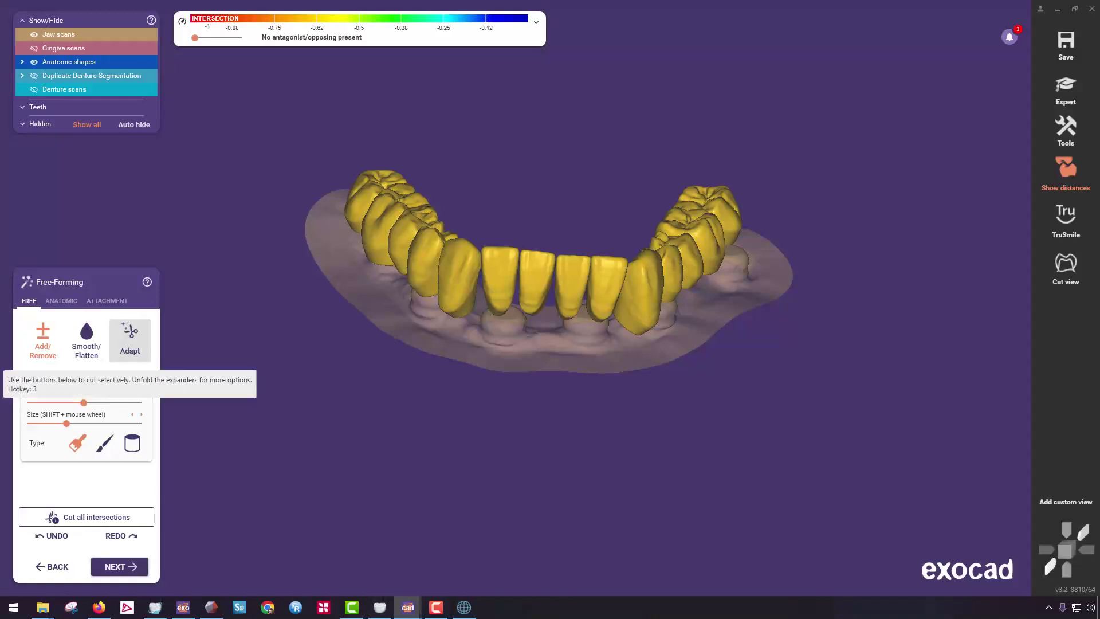
left_click(129, 339)
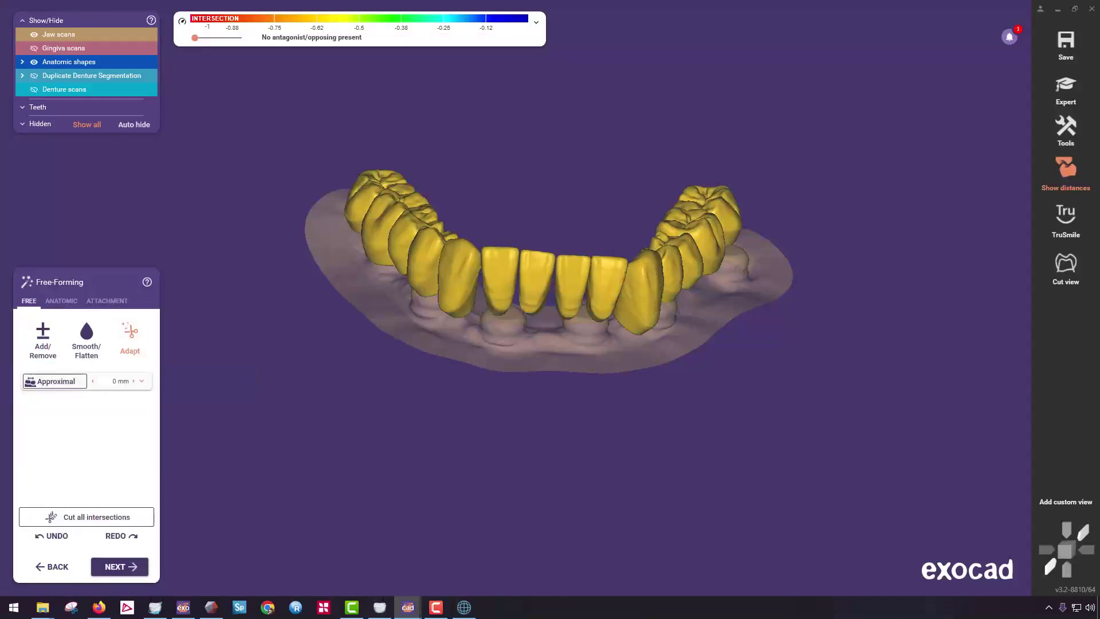
left_click(61, 301)
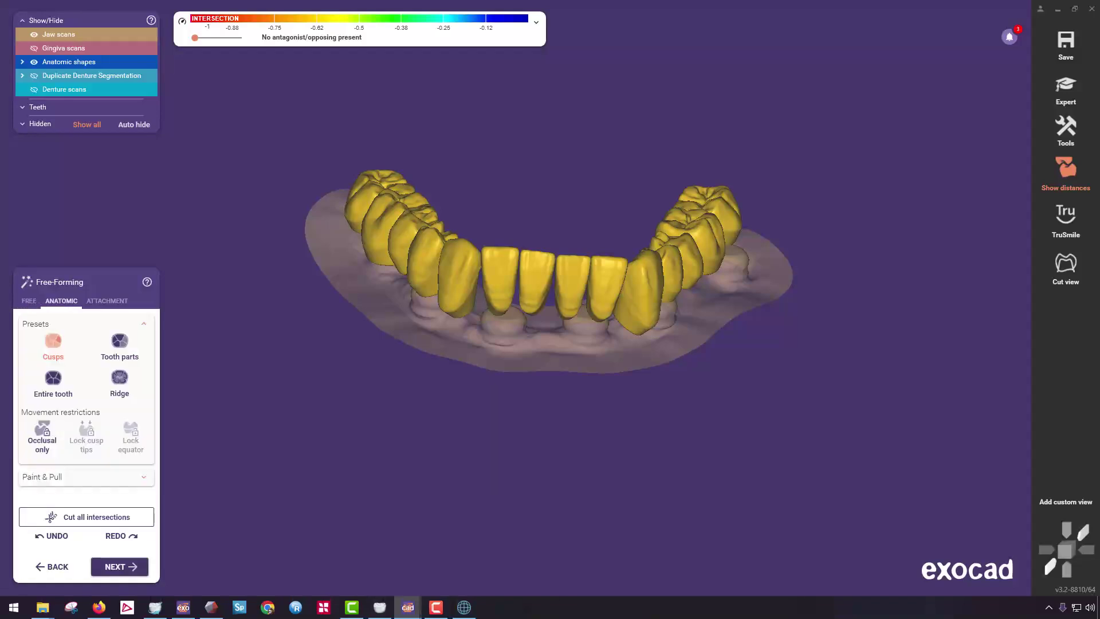
left_click(86, 517)
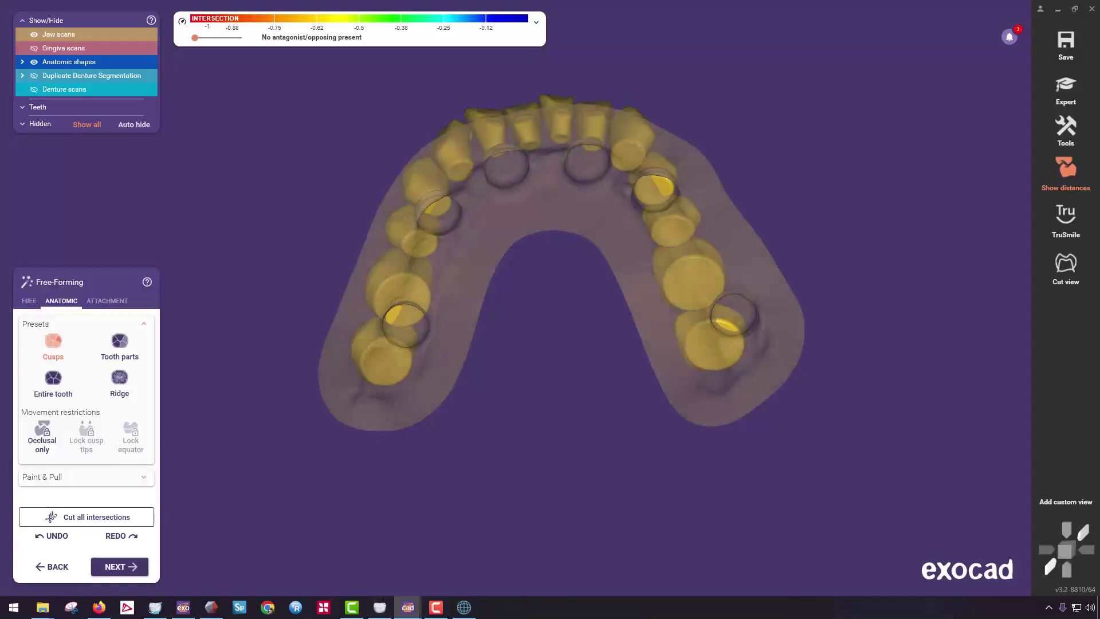
Remove the part of the first molar's base that protrudes through the abutment using the Add/Remove brush.
left_click(107, 301)
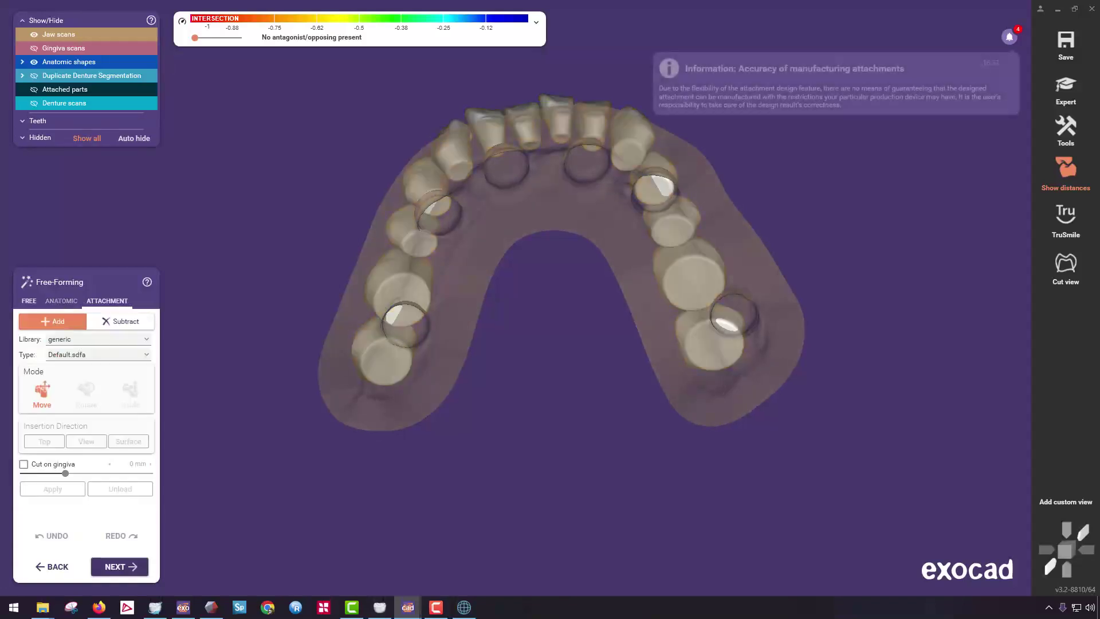
left_click(29, 300)
right_click_drag(383, 329, 393, 286)
scroll(393, 285, "up", 6)
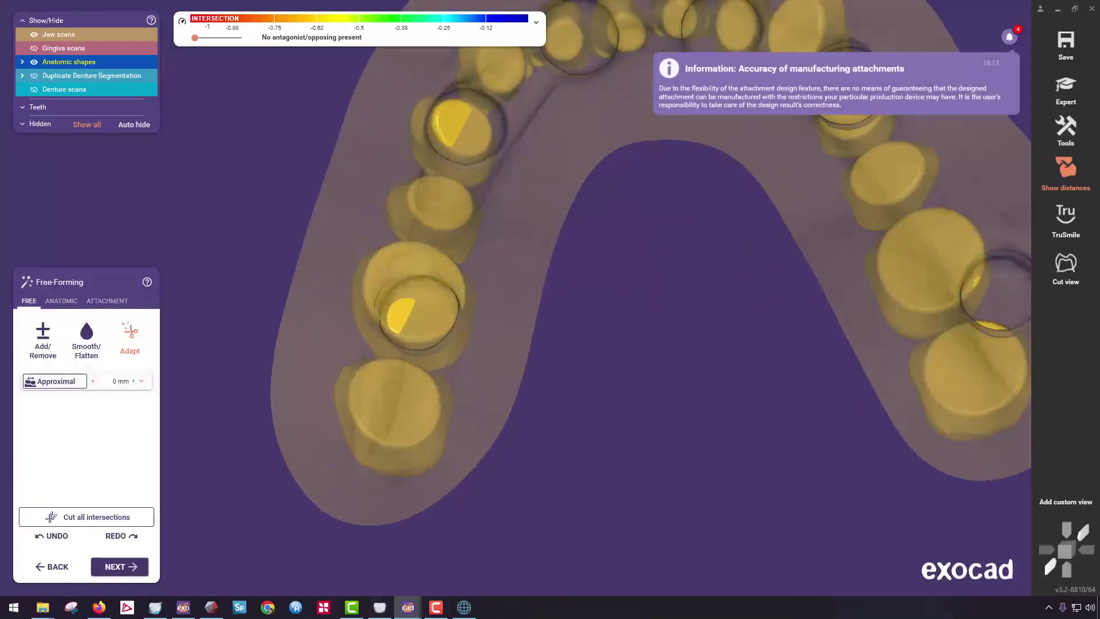
left_click(43, 339)
scroll(435, 332, "up", 3)
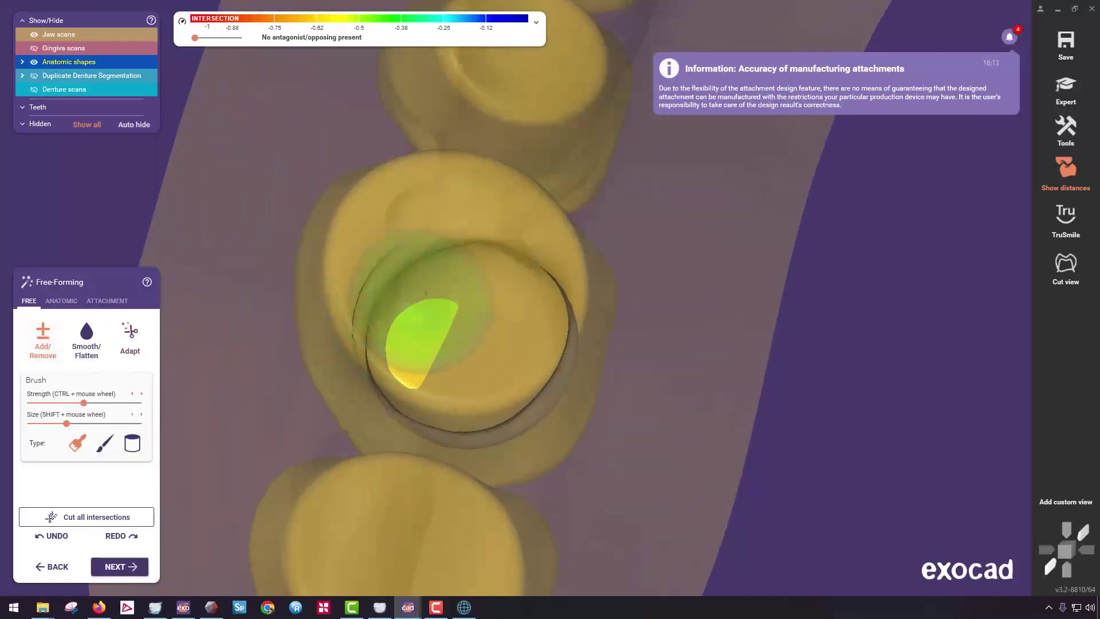
left_click_drag(429, 338, 431, 325)
right_click_drag(431, 325, 404, 281)
Brush away the protruding base of the first premolar on the same side of the arch.
scroll(403, 298, "down", 5)
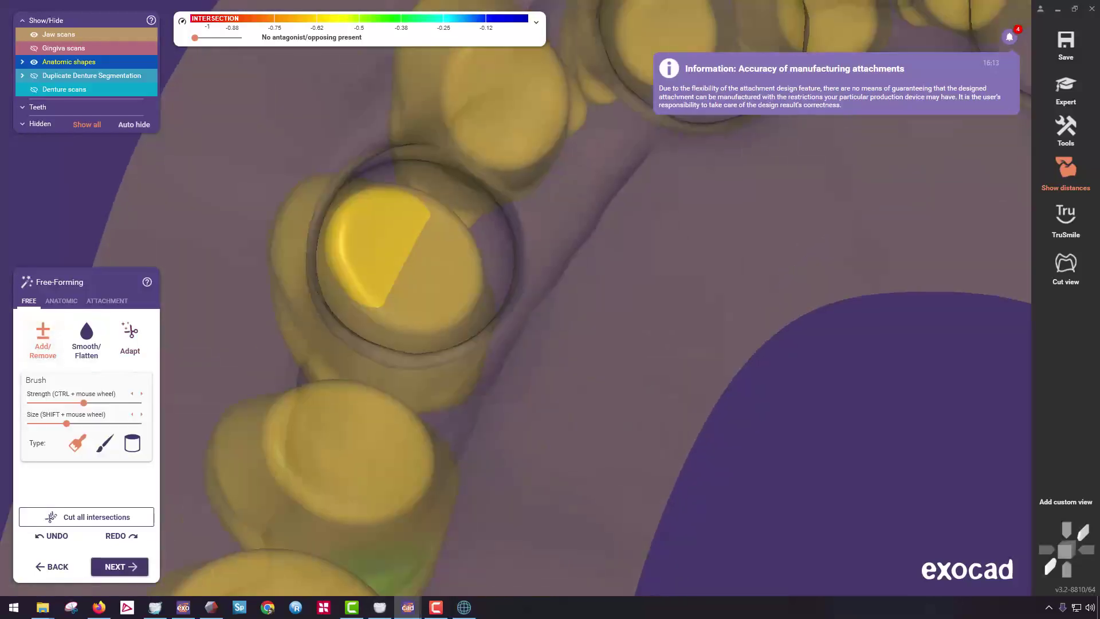
scroll(414, 339, "up", 4)
right_click_drag(404, 366, 412, 291)
left_click_drag(412, 291, 417, 287)
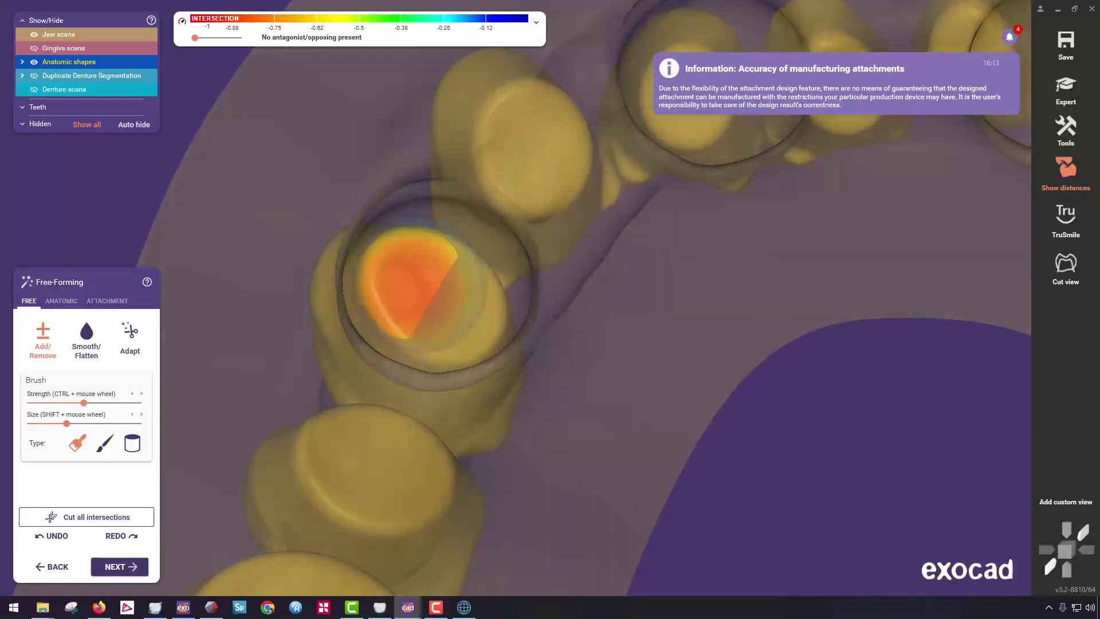
scroll(418, 270, "down", 4)
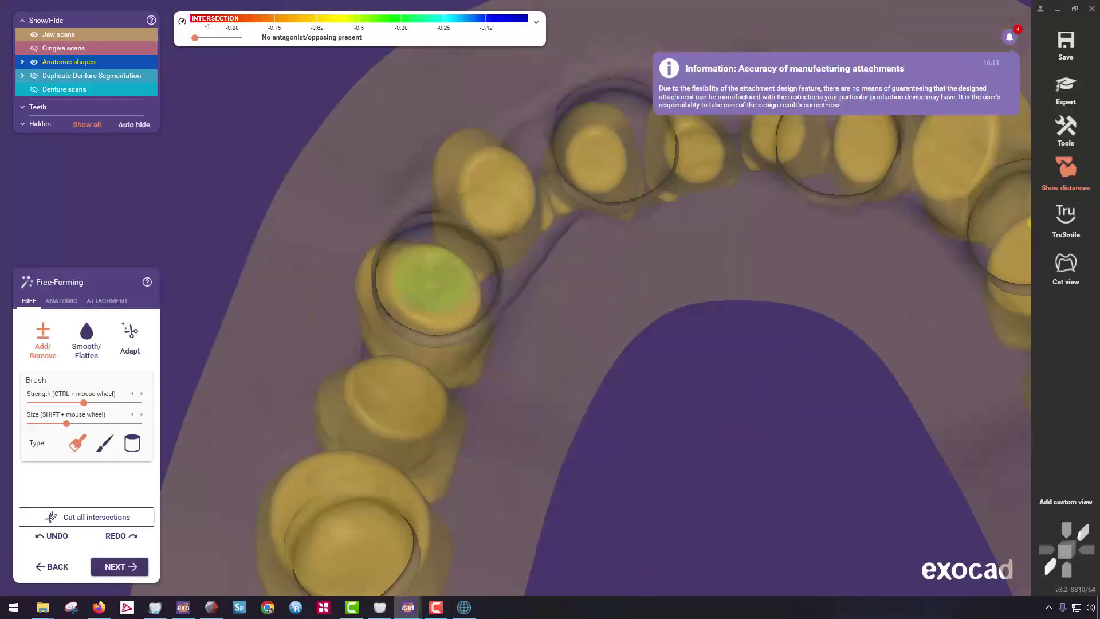
Remove the protruding base of the first premolar on the opposite side of the arch.
right_click_drag(417, 269, 401, 298)
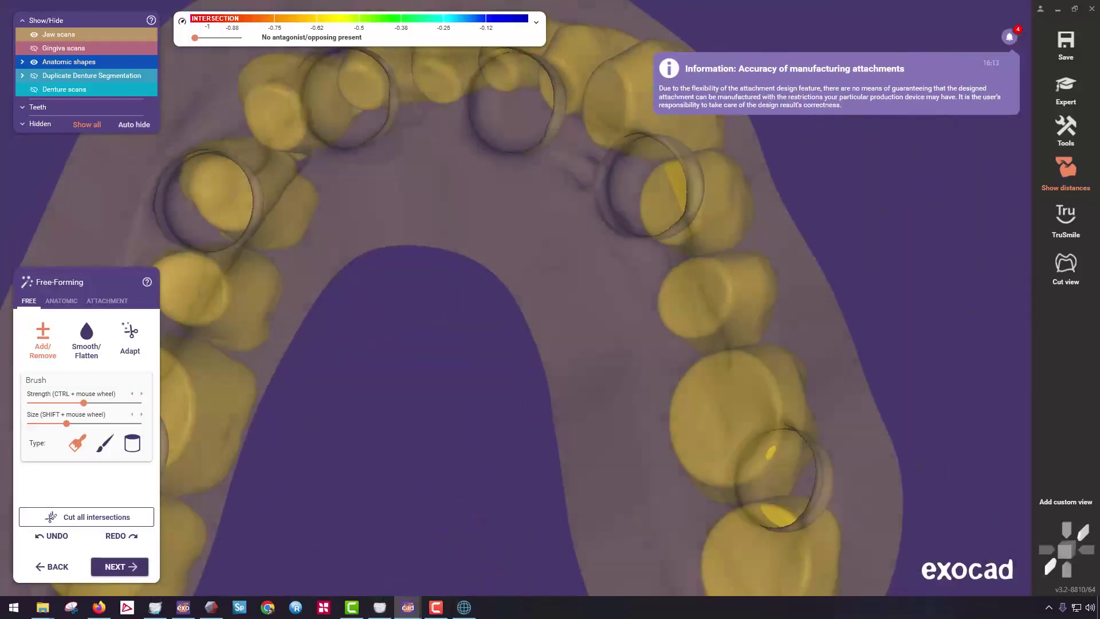
scroll(401, 298, "up", 4)
scroll(503, 280, "up", 3)
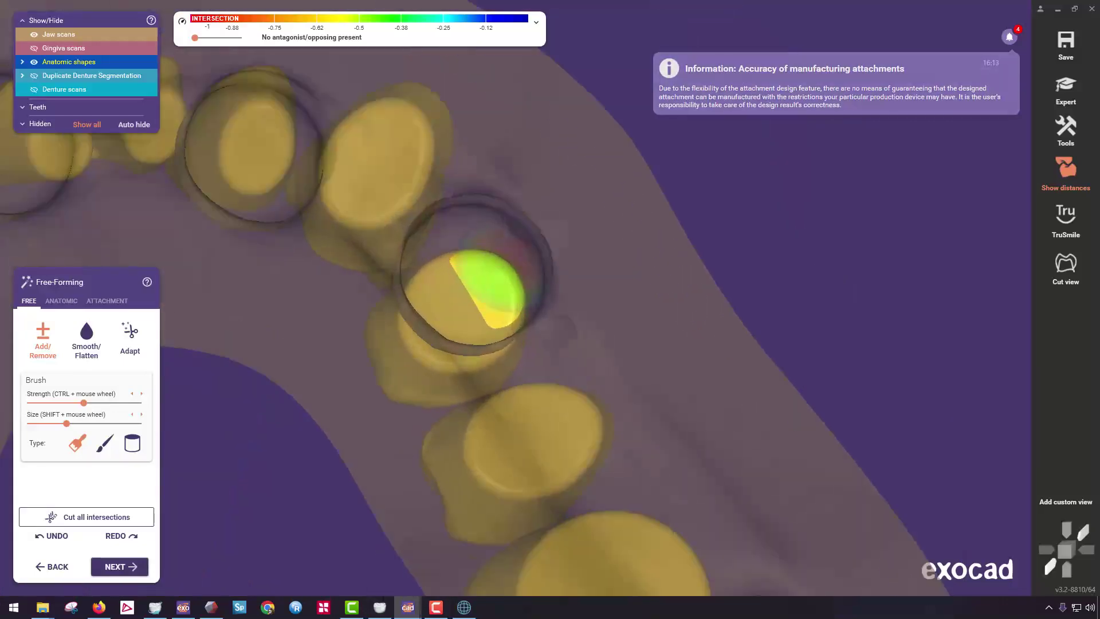
left_click(475, 270)
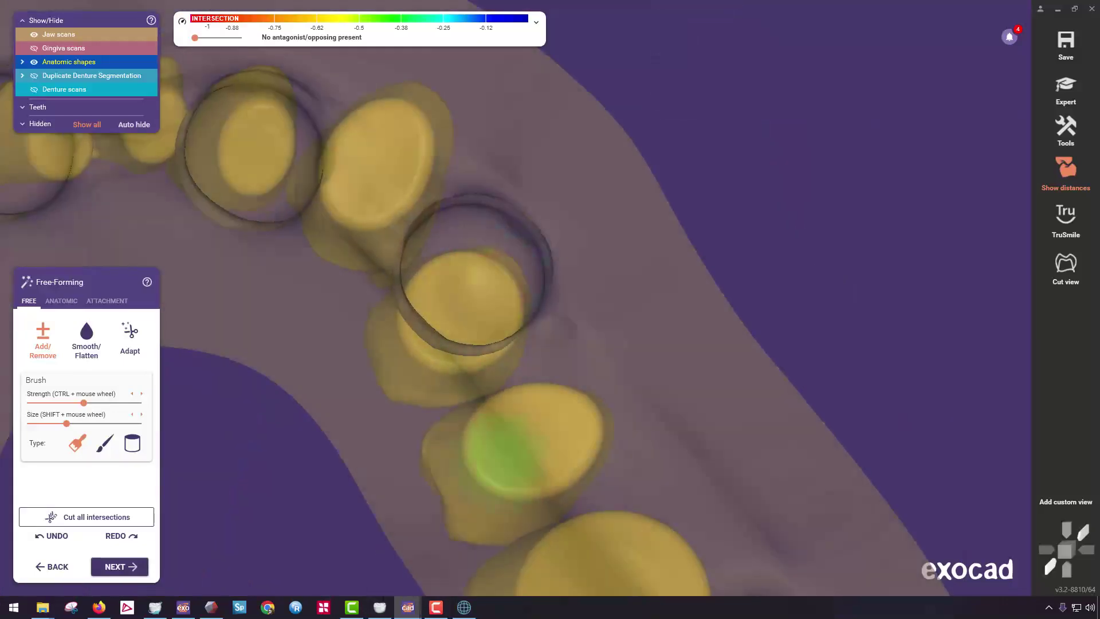
right_click_drag(476, 273, 597, 393)
scroll(542, 278, "up", 2)
Show the gingiva scan and the duplicate denture segmentation around the teeth, and proceed to the denture base bottom.
mouse_move(541, 278)
right_mouse_down()
mouse_move(533, 367)
mouse_move(507, 424)
mouse_move(364, 416)
mouse_move(347, 438)
mouse_move(384, 461)
right_mouse_up()
scroll(532, 309, "down", 5)
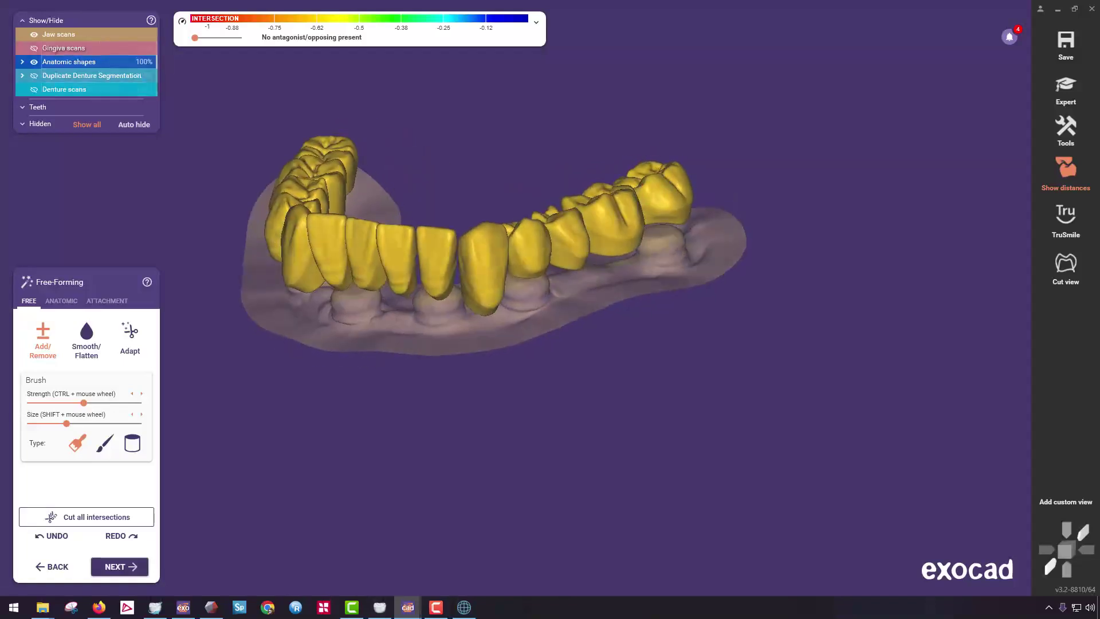
left_click_drag(71, 76, 147, 76)
right_click_drag(334, 256, 350, 288)
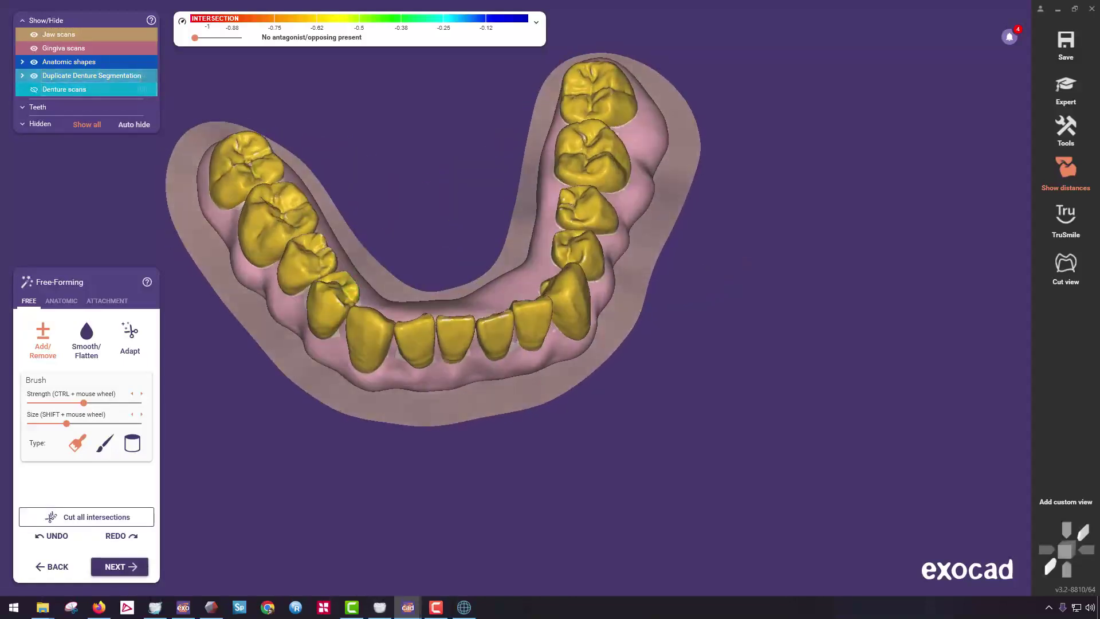
left_click(120, 567)
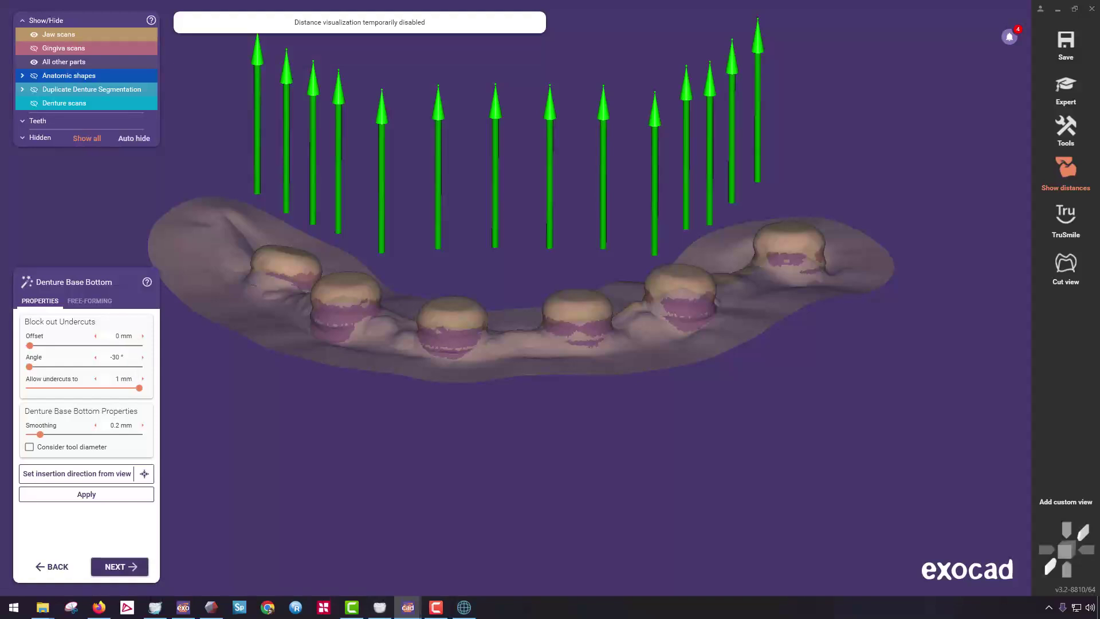
Generate the denture base bottom, set its smoothing to 0 mm, and apply it again.
left_click(86, 494)
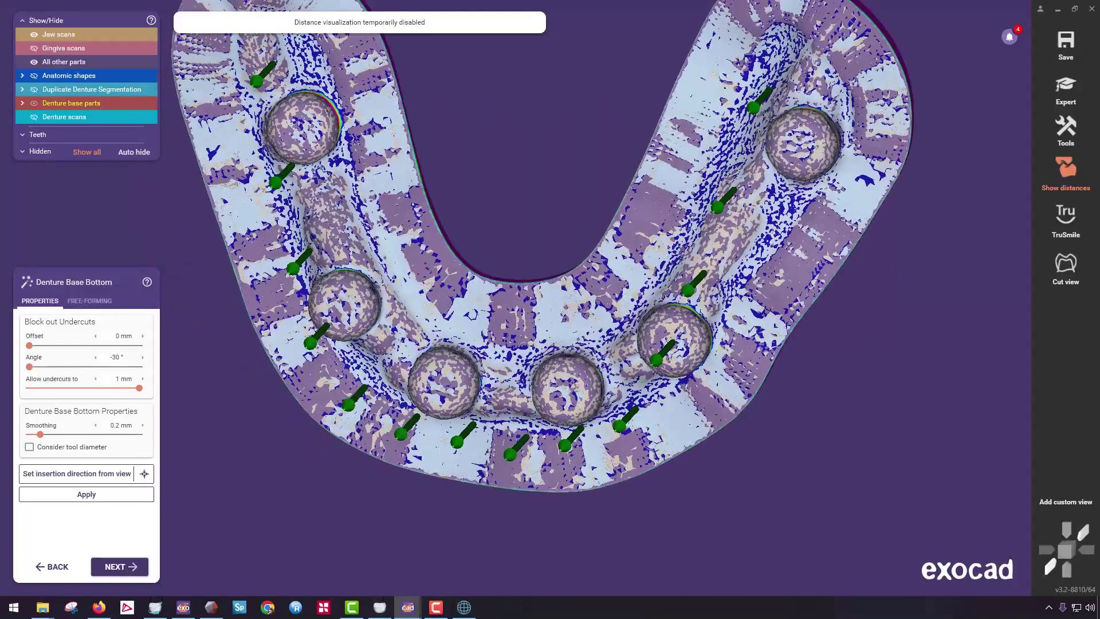
right_click_drag(516, 401, 492, 257)
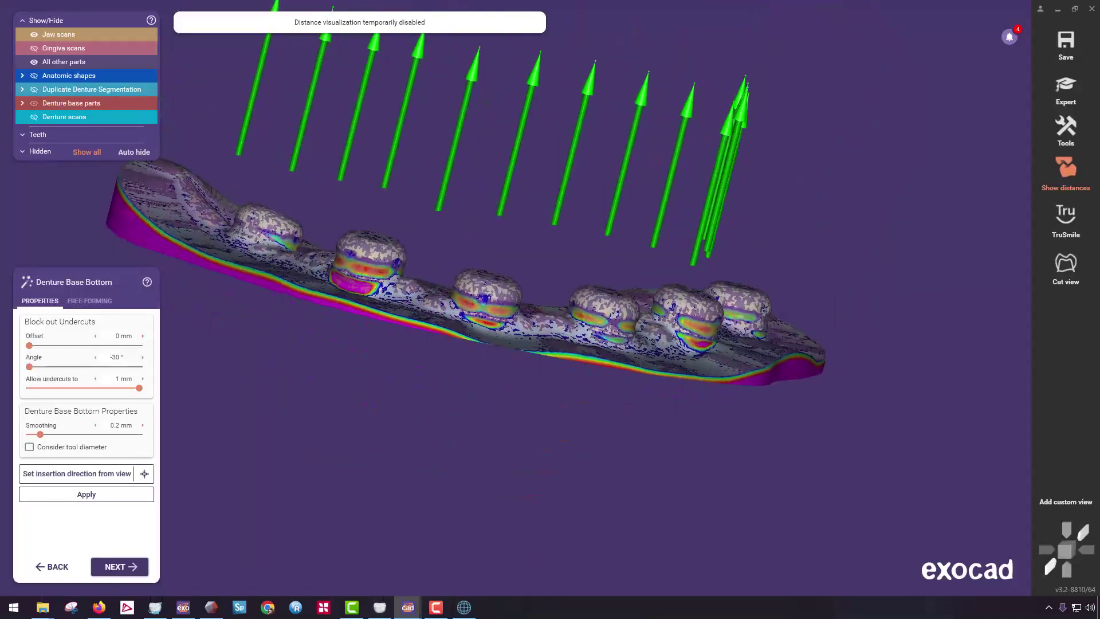
scroll(482, 333, "up", 5)
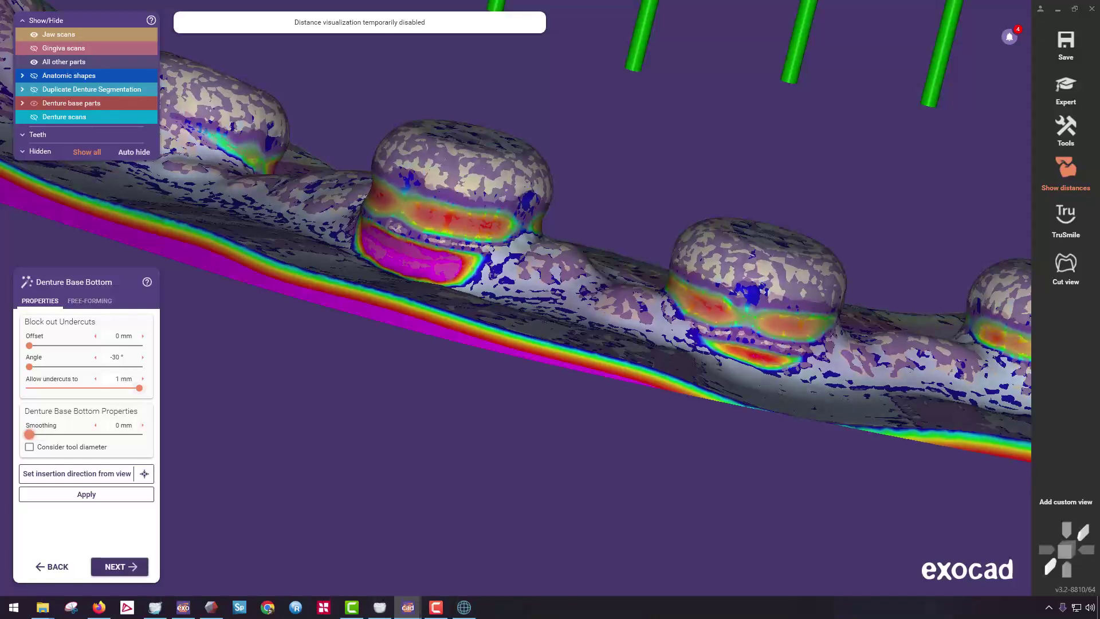
left_click(87, 494)
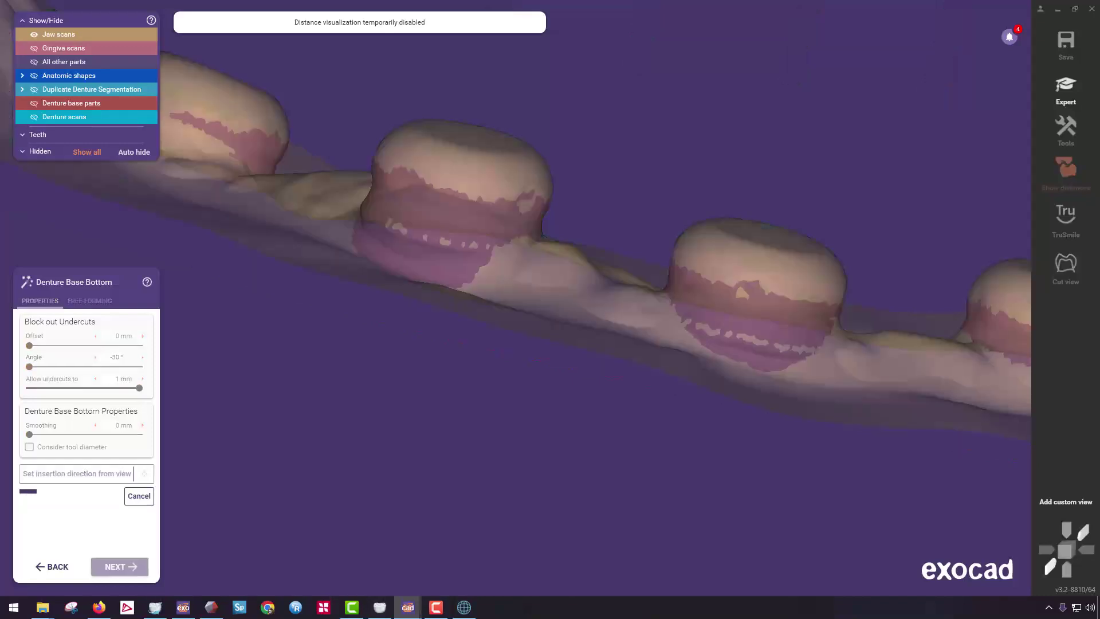
Reduce the free-forming brush size and add material to the denture base bottom around the facial bases of the stumps.
scroll(378, 322, "down", 5)
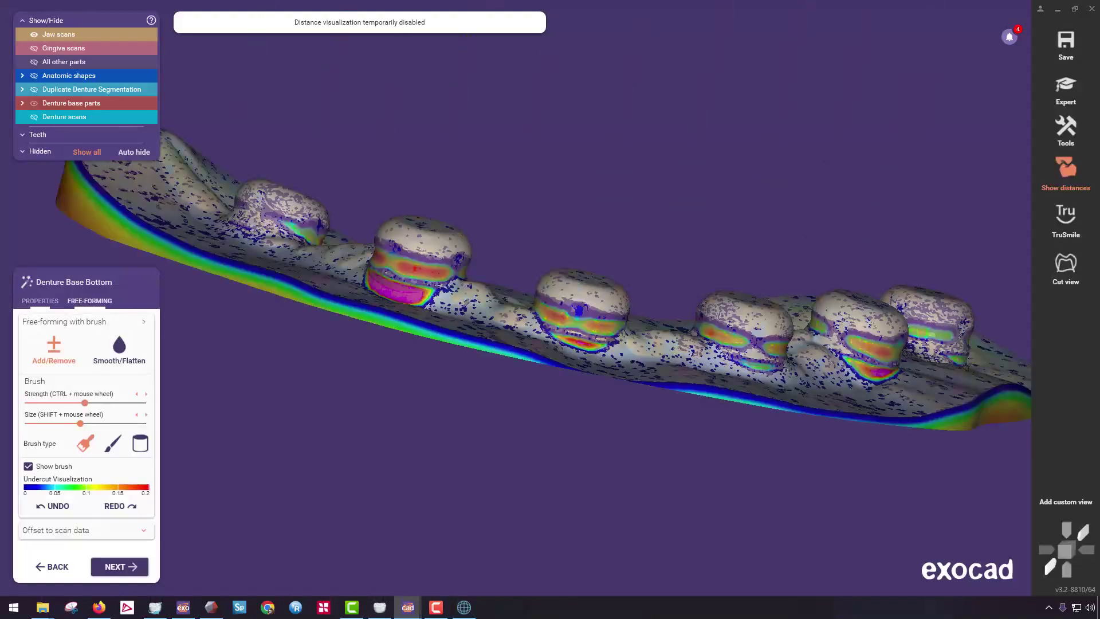
scroll(407, 269, "up", 2)
left_click_drag(418, 258, 401, 267)
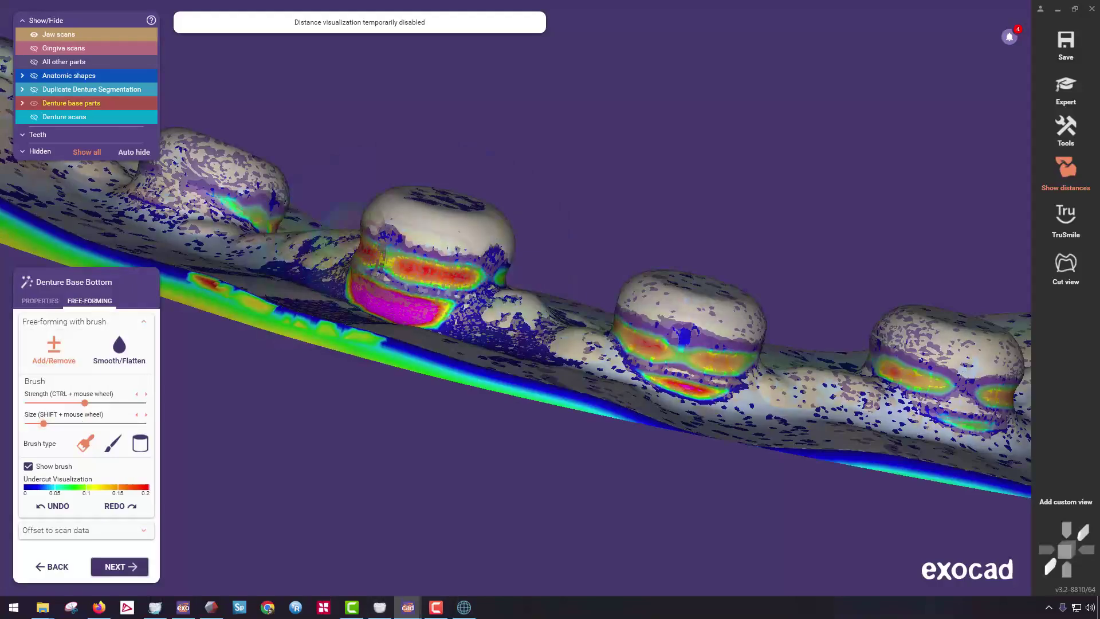
right_click_drag(343, 258, 275, 206)
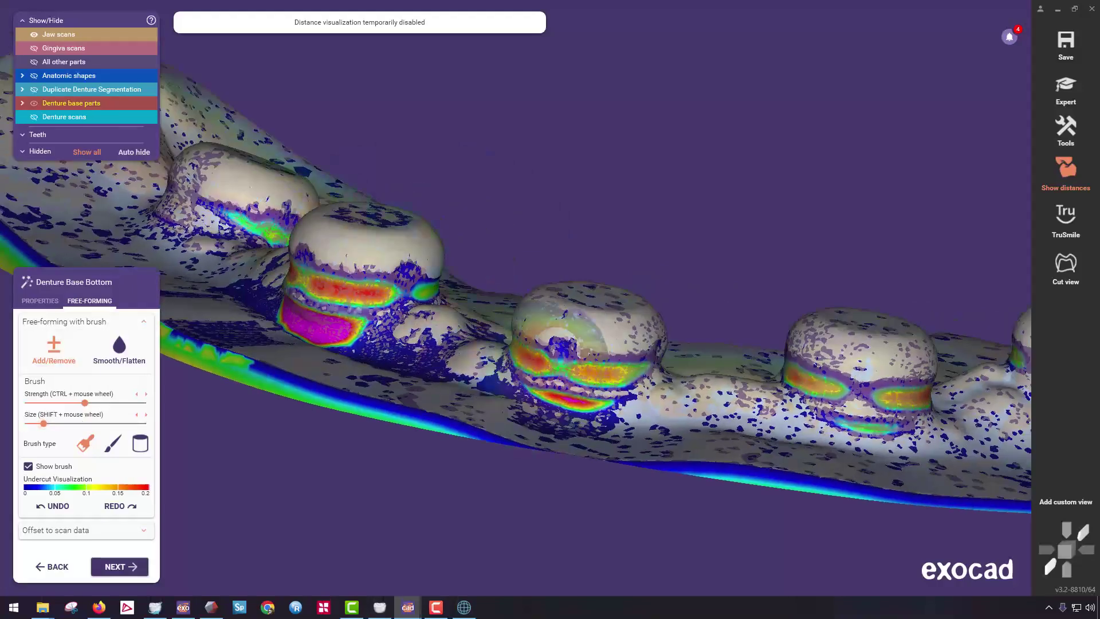
right_click_drag(554, 335, 532, 252)
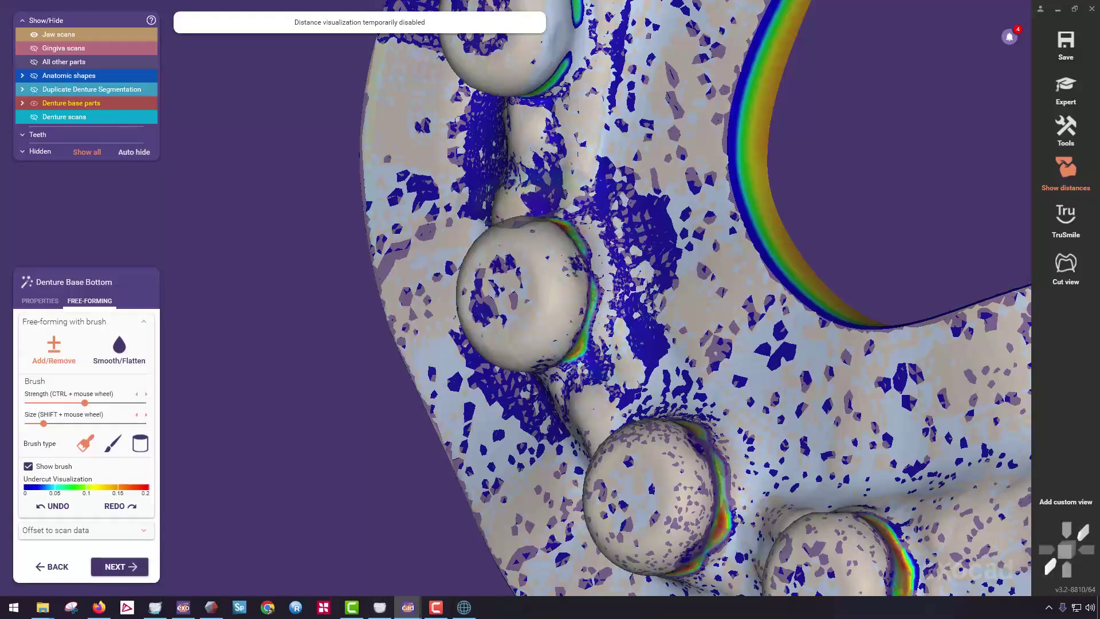
Build up the denture base bottom around the posterior stumps on one side and along the front of the arch.
right_click_drag(509, 316, 564, 458)
right_click_drag(517, 339, 375, 370)
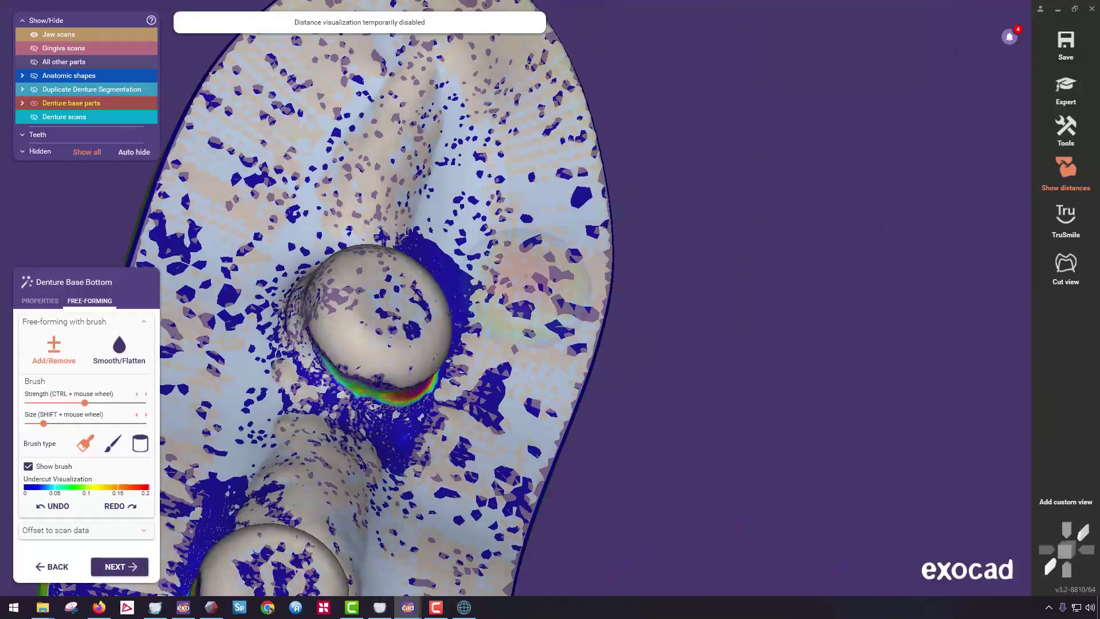
right_click_drag(372, 318, 409, 197)
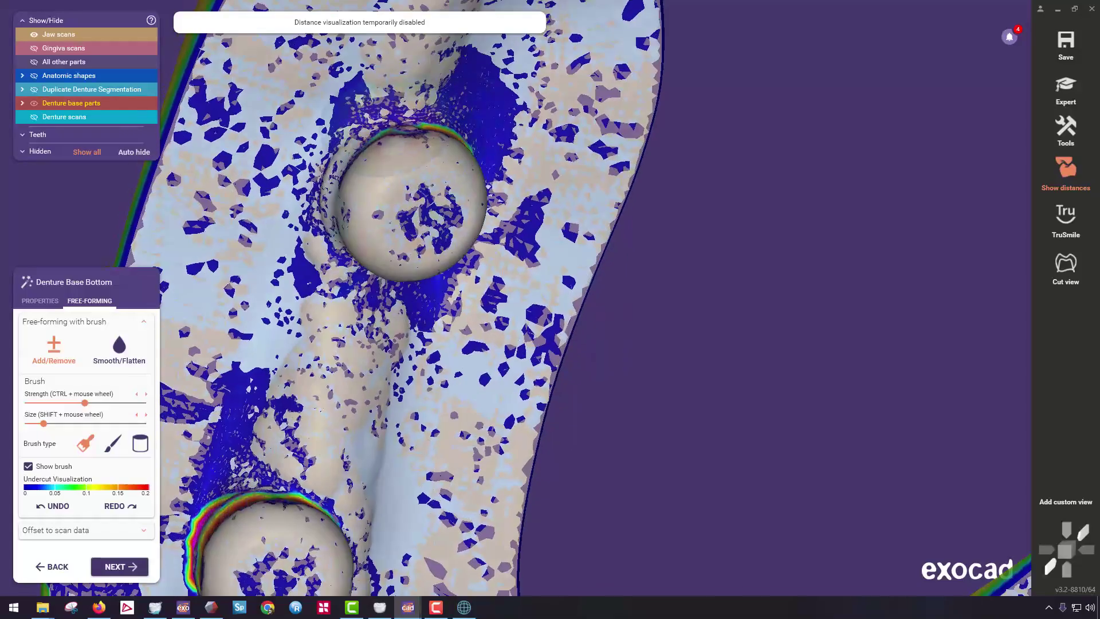
middle_click_drag(416, 542, 518, 57)
right_click_drag(504, 310, 401, 298)
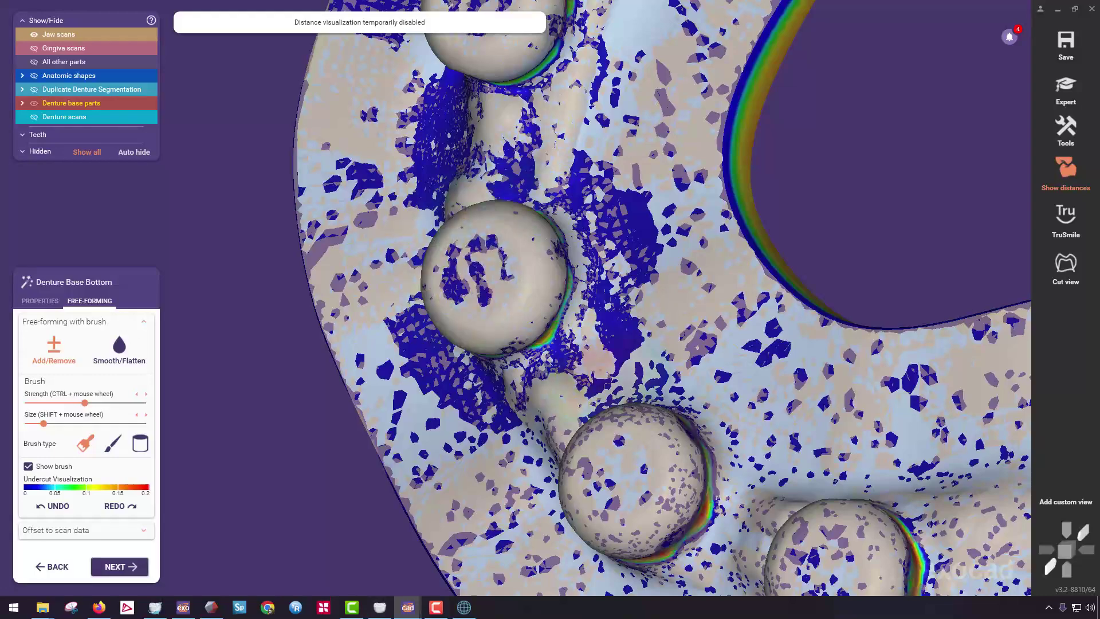
right_click_drag(599, 358, 601, 246)
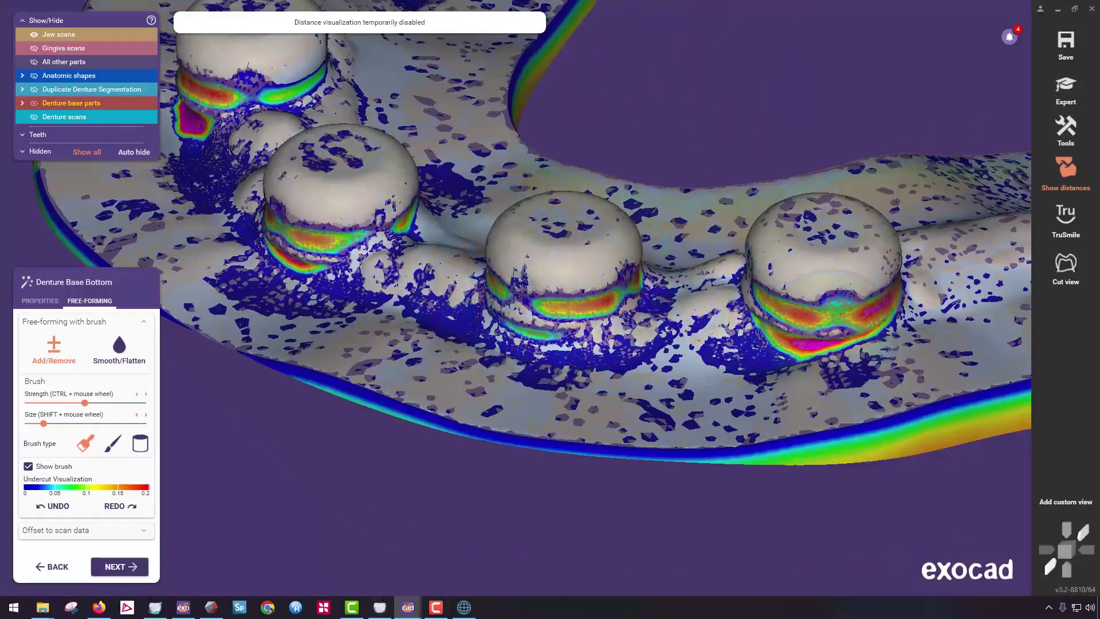
Add material to the denture base bottom around the lingual bases of the stumps, continuing to the opposite posterior stump.
mouse_move(905, 318)
right_mouse_down()
mouse_move(854, 344)
mouse_move(722, 160)
right_mouse_up()
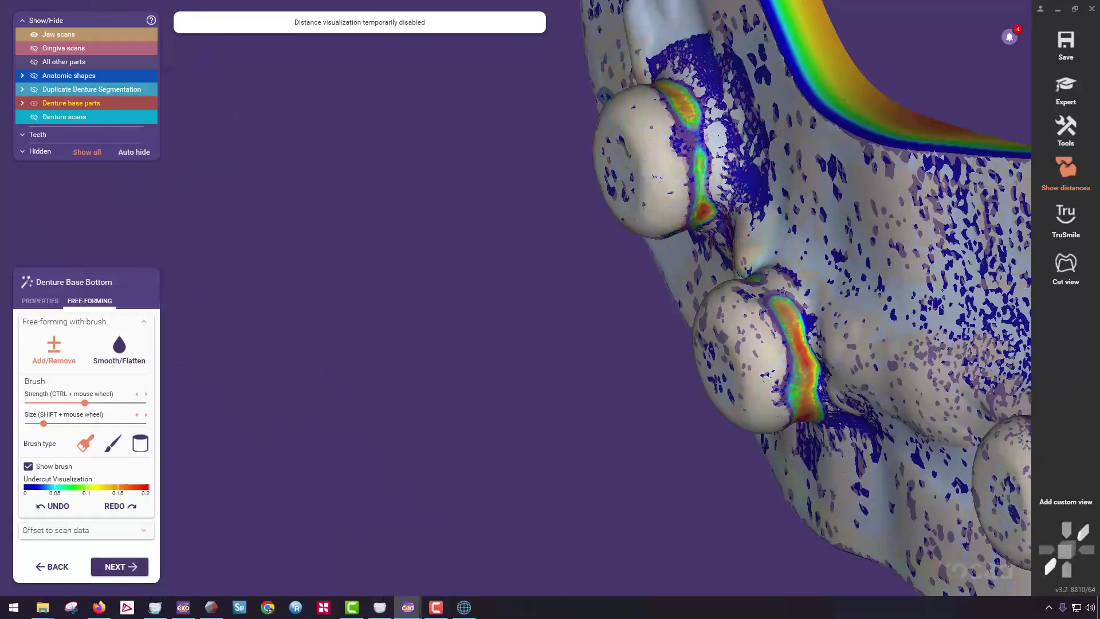
middle_click_drag(752, 294, 599, 207)
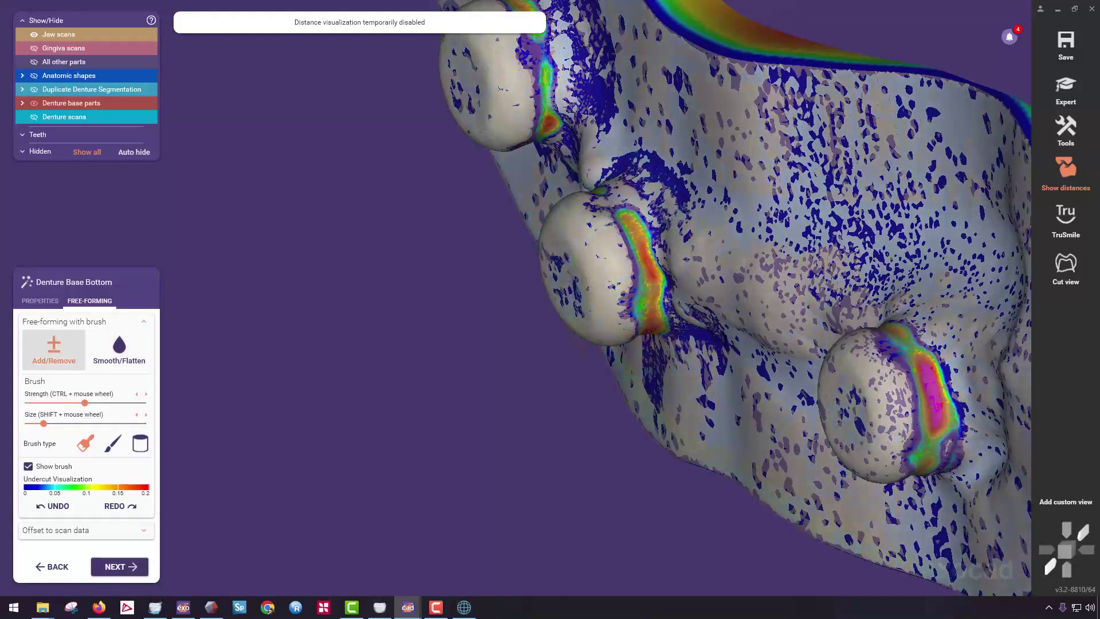
middle_click_drag(614, 138, 171, 109)
mouse_move(401, 344)
right_mouse_down()
mouse_move(619, 366)
mouse_move(636, 274)
right_mouse_up()
mouse_move(613, 298)
left_mouse_down()
mouse_move(510, 241)
mouse_move(527, 247)
left_mouse_up()
mouse_move(550, 252)
right_mouse_down()
mouse_move(389, 309)
mouse_move(378, 338)
right_mouse_up()
left_click_drag(349, 379, 313, 372)
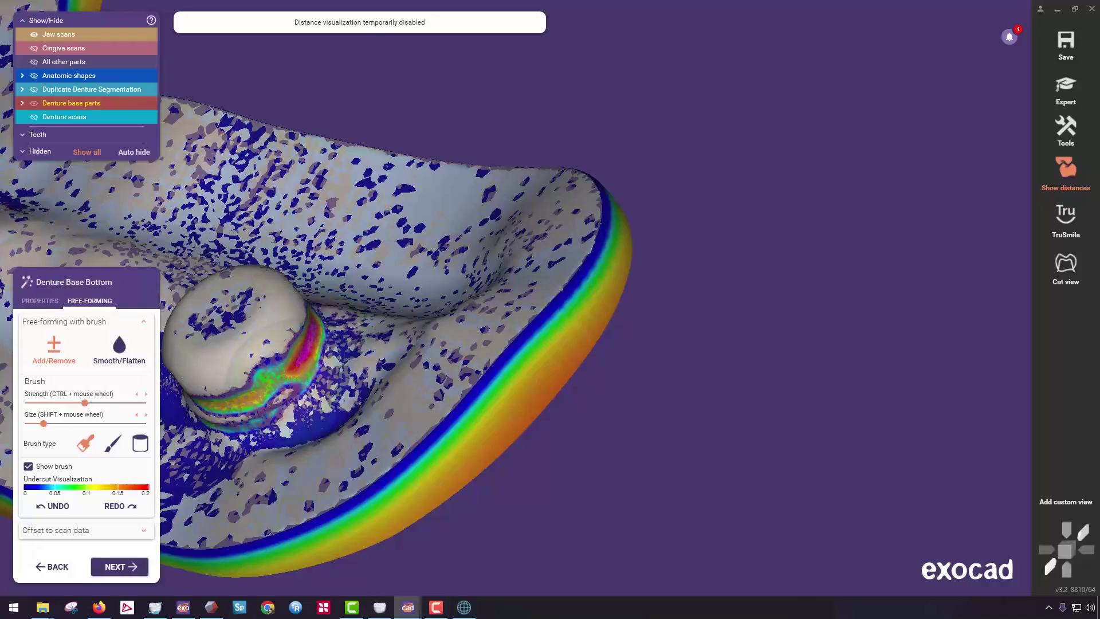
Finish building up the denture base bottom around the opposite posterior stump and proceed with the design.
right_click_drag(367, 355, 258, 286)
left_click_drag(287, 413, 275, 458)
right_click_drag(320, 401, 573, 343)
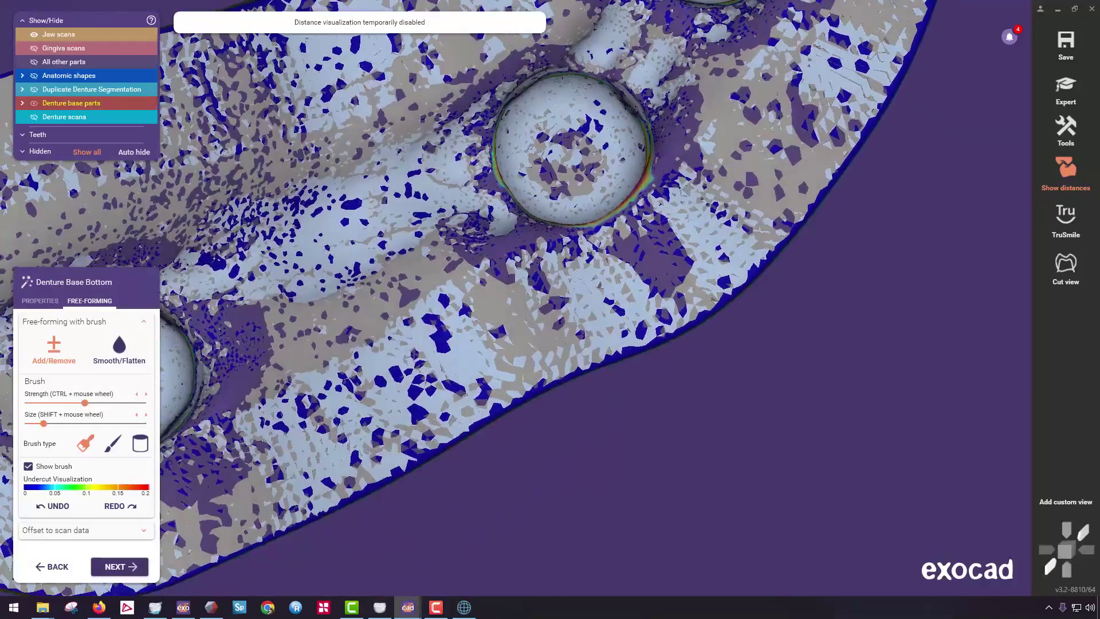
scroll(714, 299, "down", 5)
right_click_drag(687, 309, 486, 348)
scroll(516, 320, "down", 4)
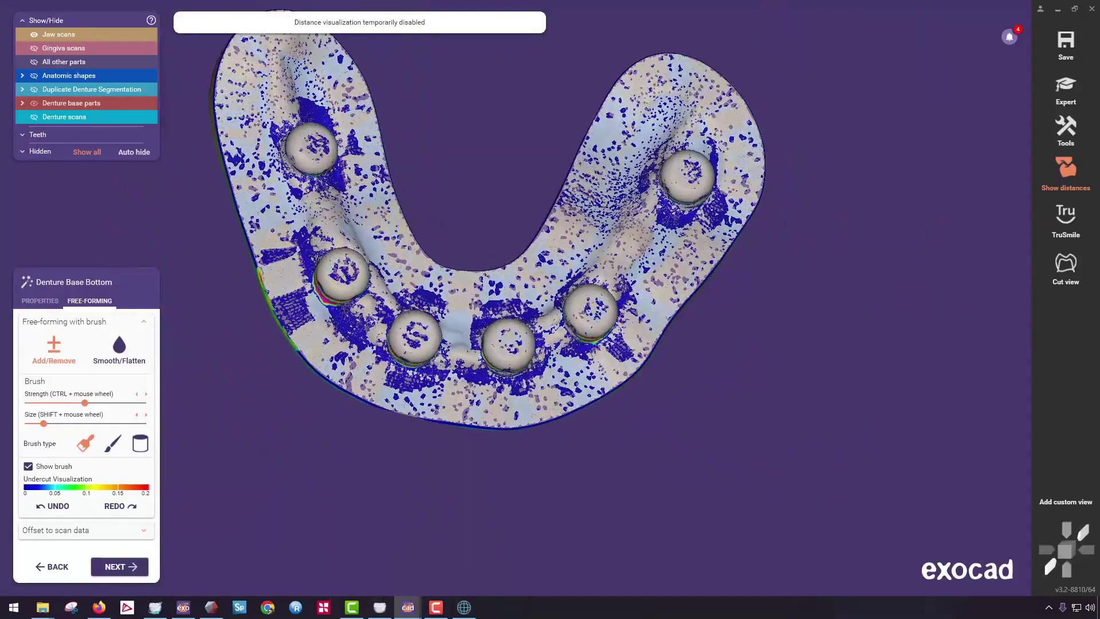
left_click(120, 567)
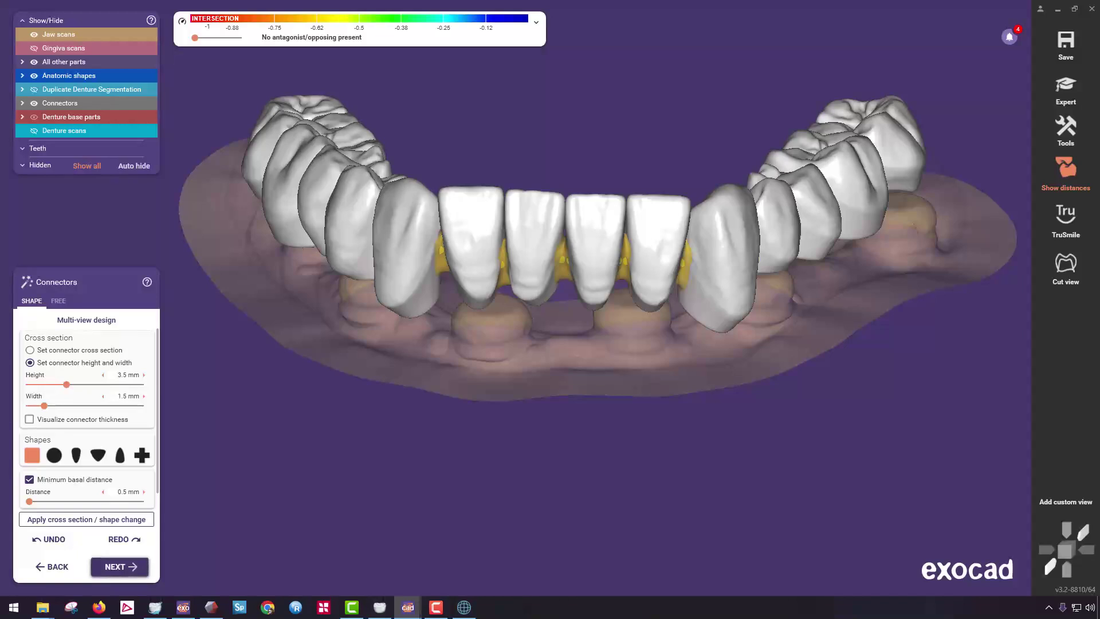
Accept the connectors and show the denture base parts at 100% opacity for free-forming.
left_click(119, 566)
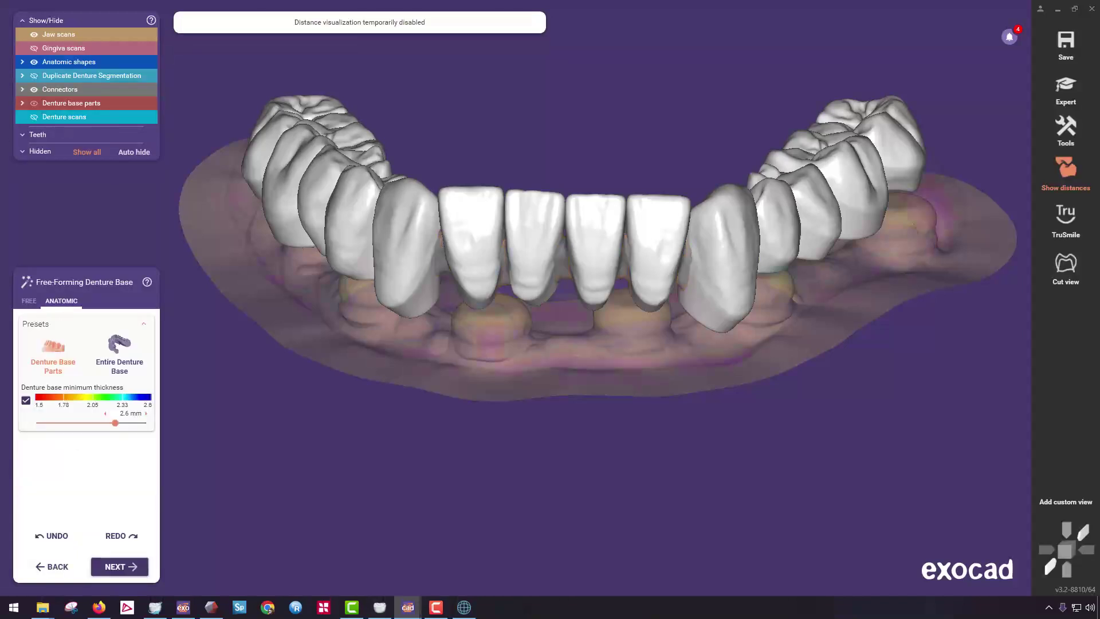
left_click(86, 103)
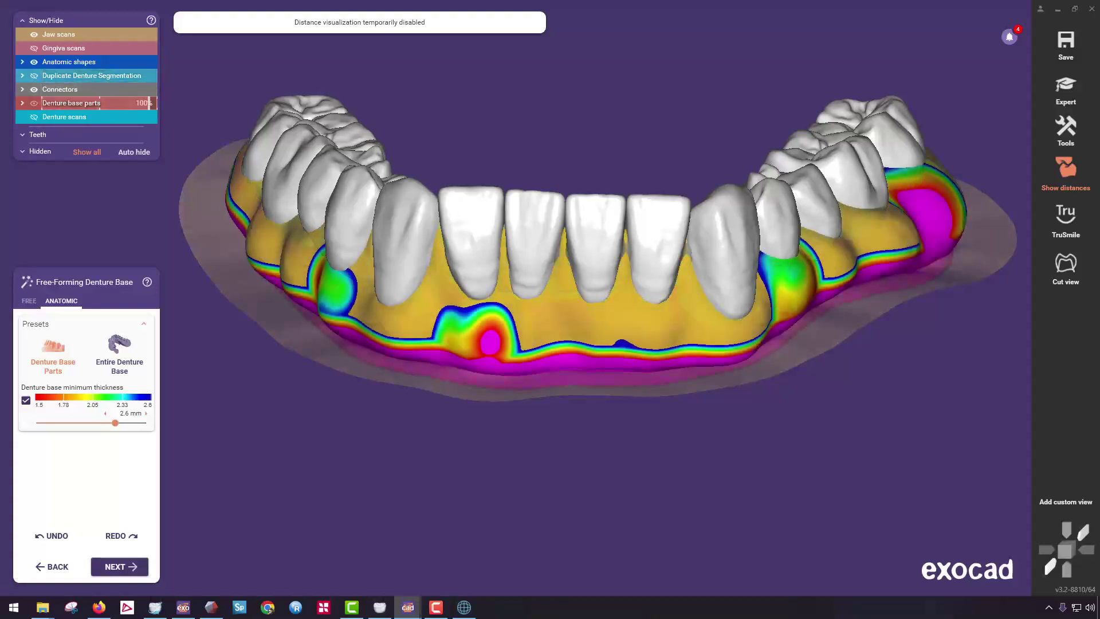
right_click_drag(490, 321, 396, 447)
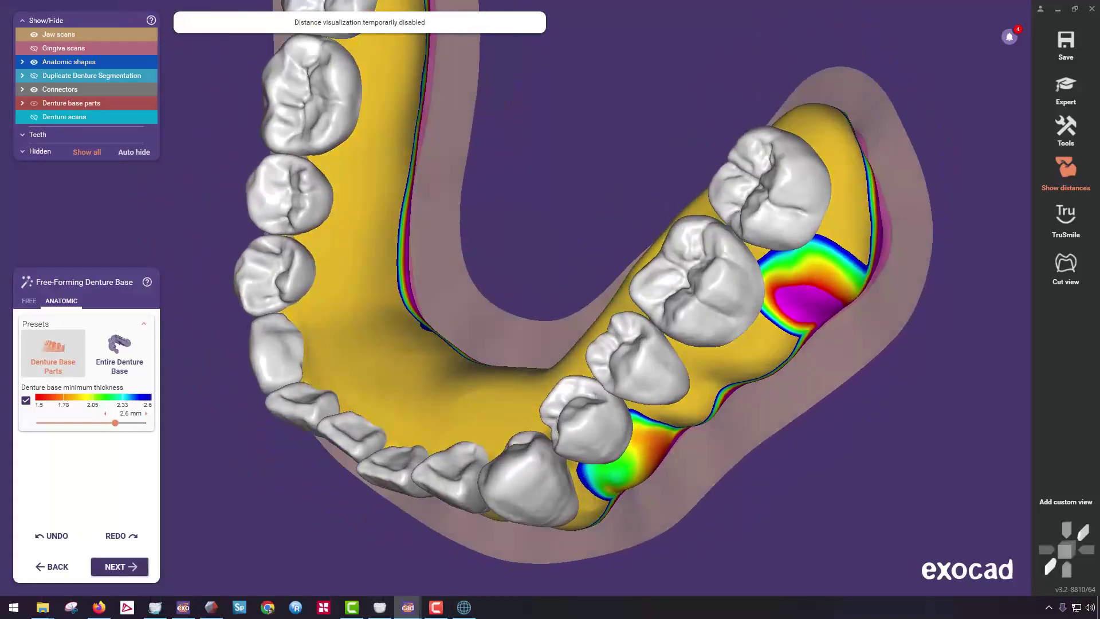
Set the denture base minimum thickness to 2 mm in free-forming and add material over the thin area below the first premolar.
left_click(28, 300)
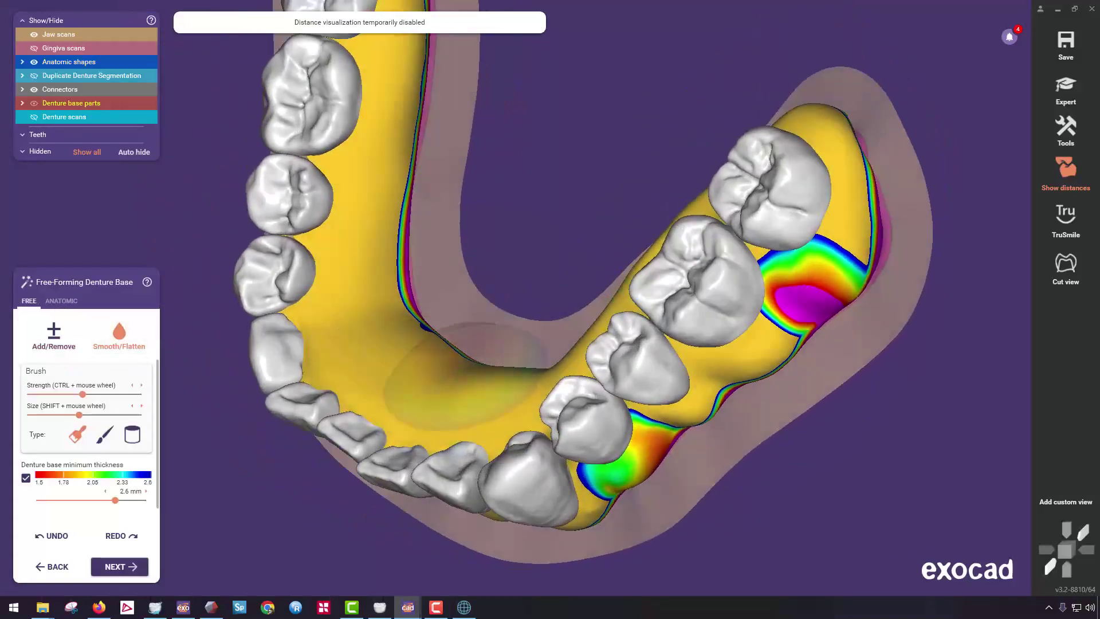
right_click_drag(461, 370, 452, 387)
right_click_drag(544, 337, 590, 344)
scroll(590, 344, "up", 3)
right_click_drag(573, 390, 584, 275)
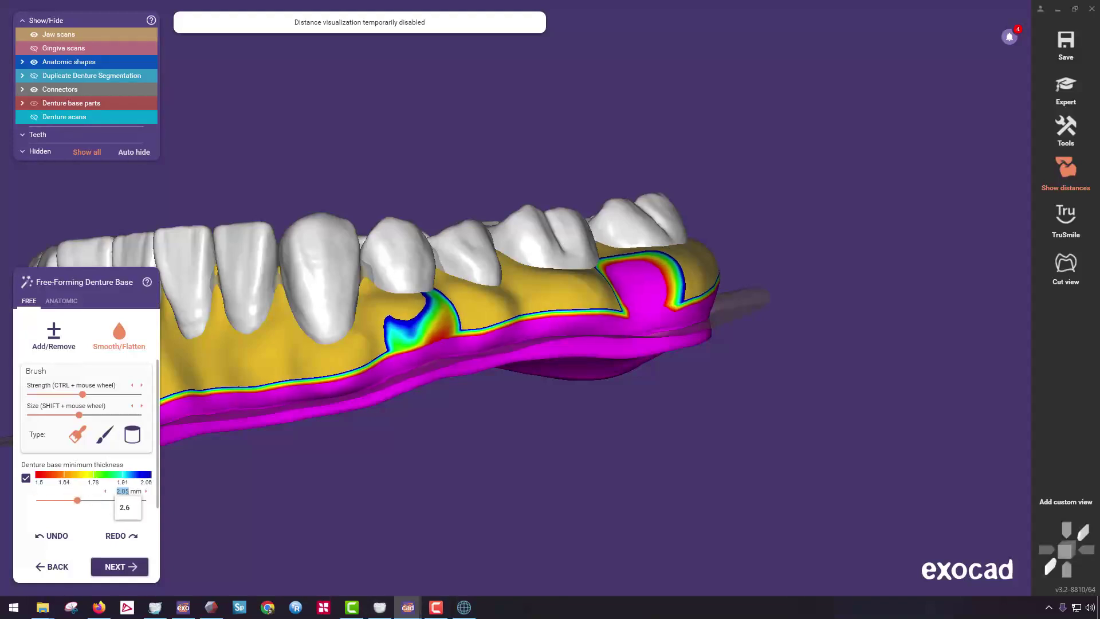
right_click_drag(383, 255, 428, 288)
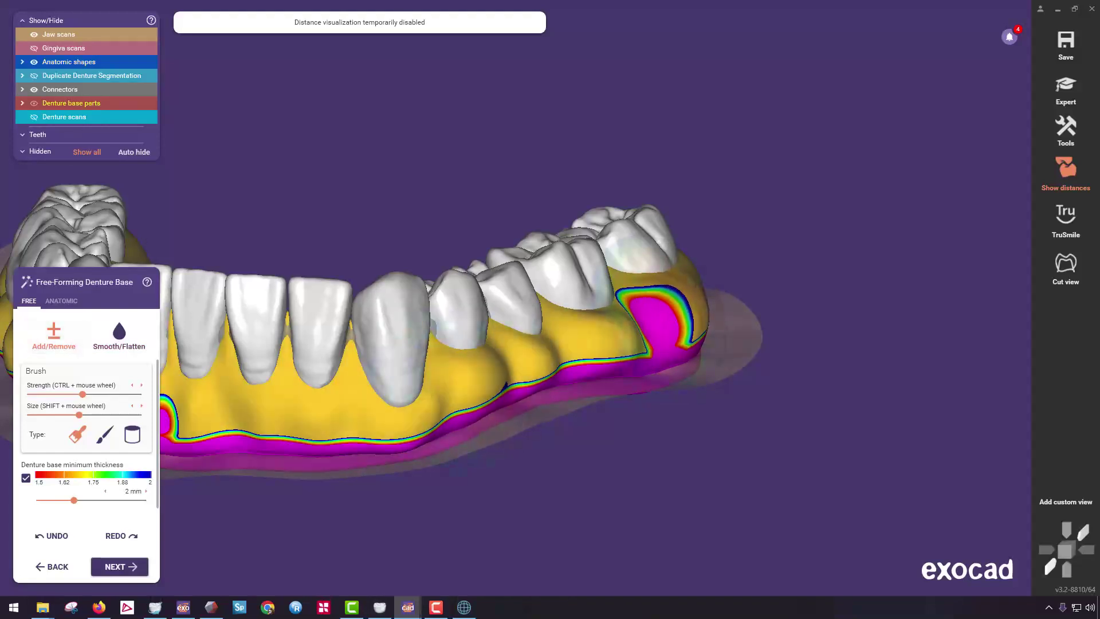
Fill the thin area of the denture base beside the last molar, reducing the brush size for the remaining spot.
right_click_drag(645, 255, 650, 295)
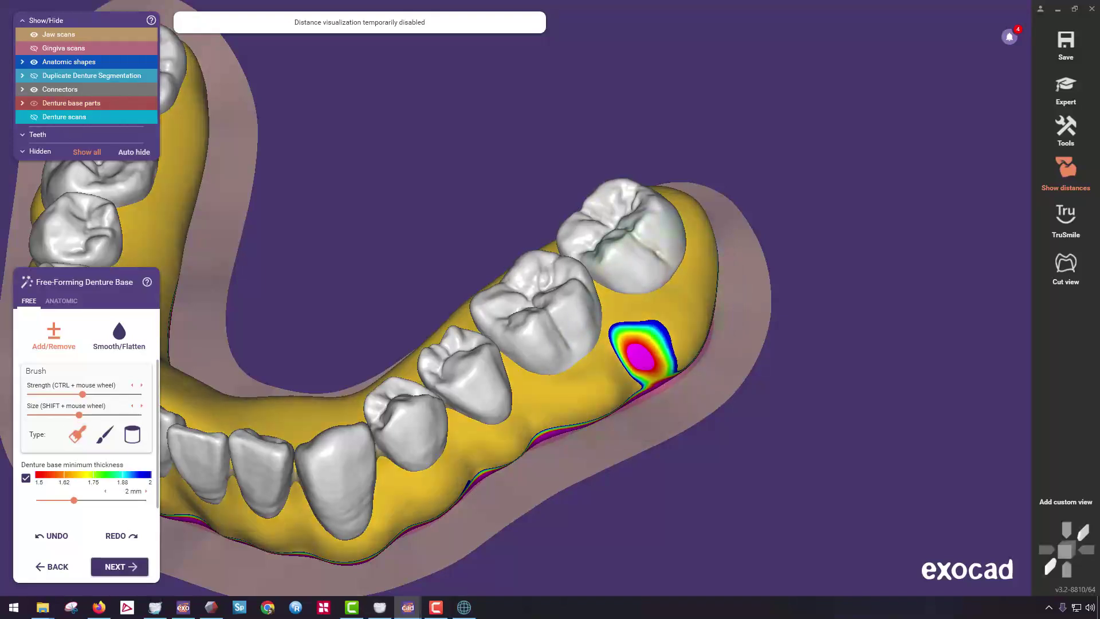
scroll(584, 390, "down", 3, "shift")
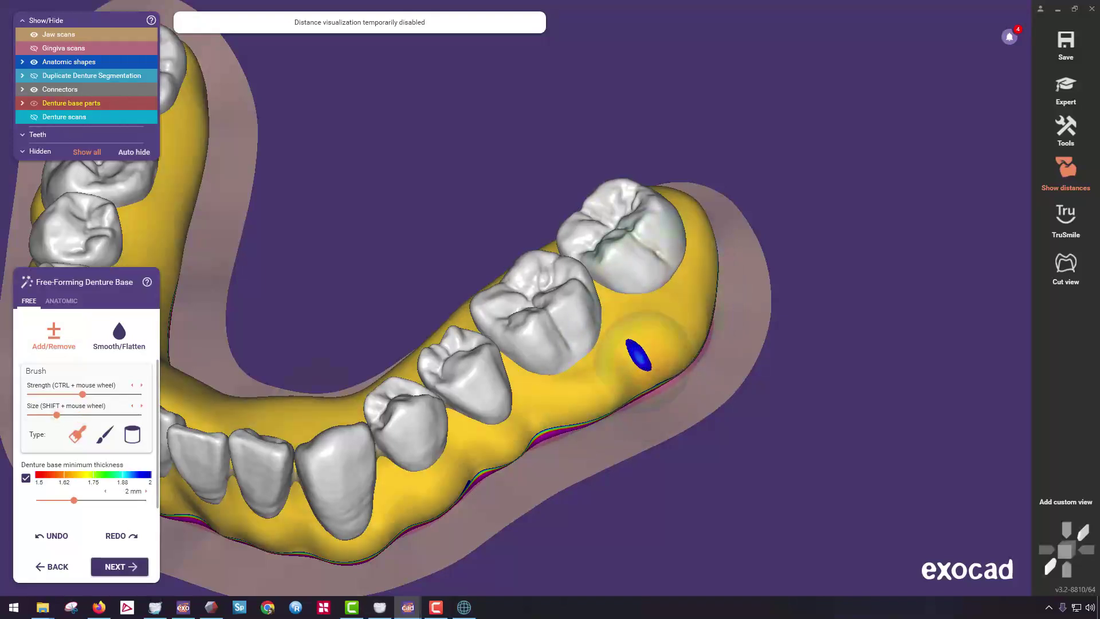
right_click_drag(638, 356, 917, 436)
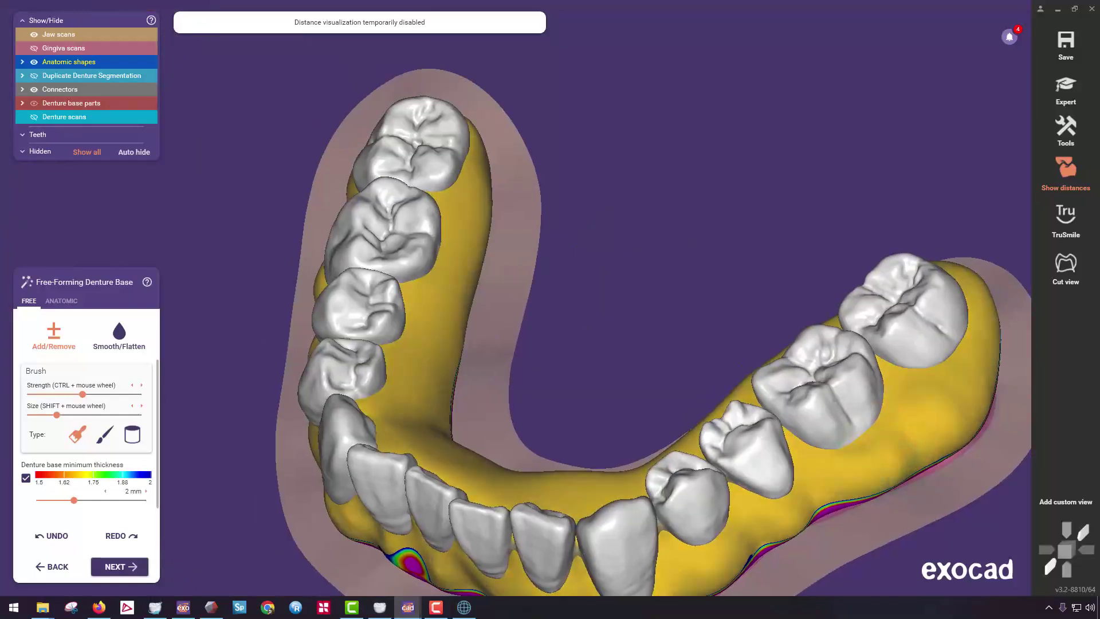
Add material over the thin spot of the denture base below the front incisor.
right_click_drag(438, 507, 572, 410)
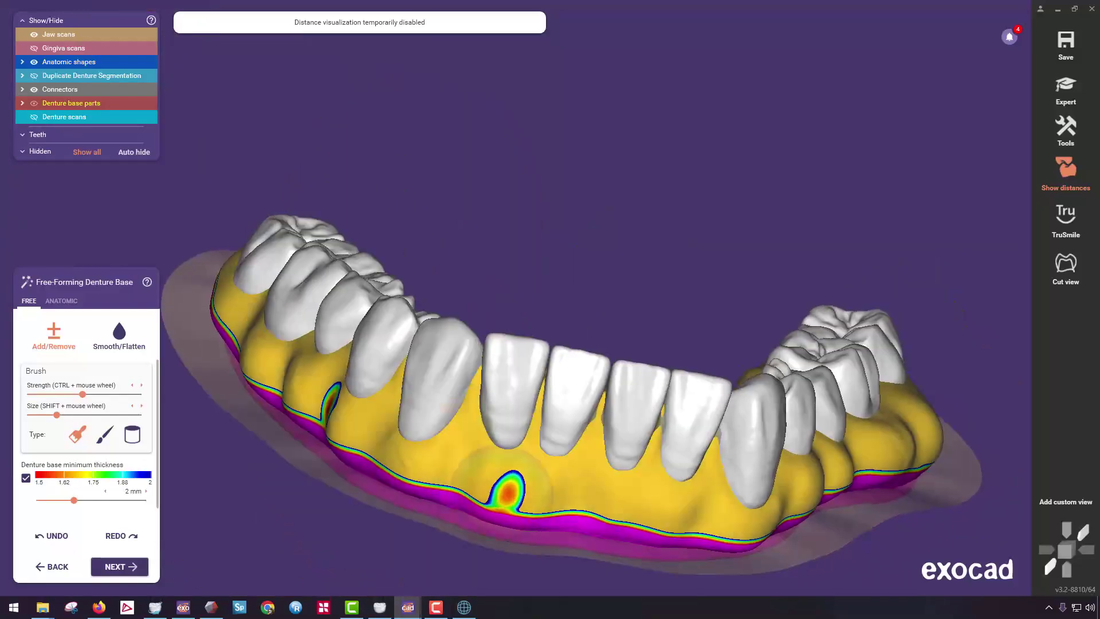
right_click_drag(475, 467, 481, 366)
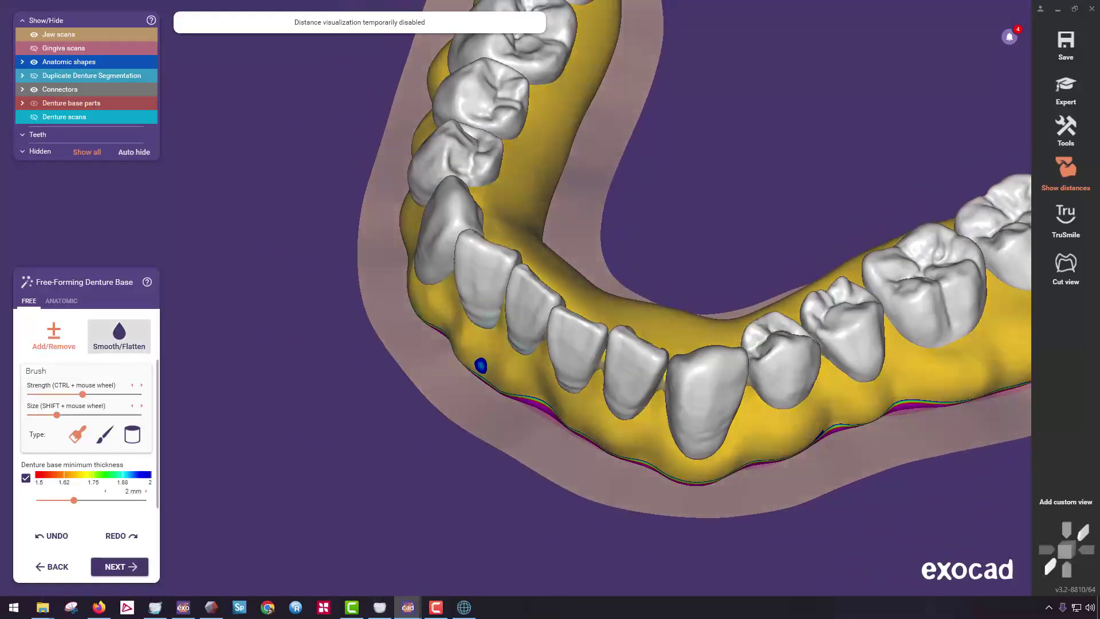
left_click(119, 335)
Fill the thin area near the premolars on the opposite side and the remaining spot below the incisor.
mouse_move(481, 365)
right_mouse_down()
mouse_move(569, 535)
mouse_move(718, 585)
right_mouse_up()
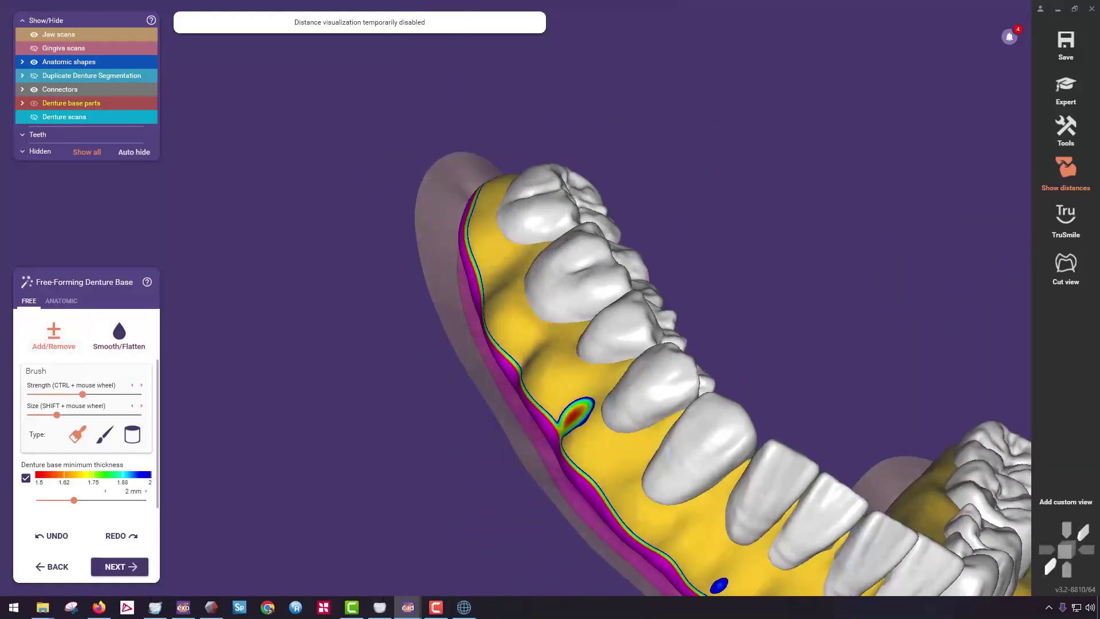
right_click_drag(552, 391, 664, 418)
scroll(510, 475, "down", 4)
scroll(665, 418, "up", 3)
mouse_move(507, 399)
right_mouse_down()
mouse_move(523, 317)
mouse_move(472, 324)
mouse_move(480, 451)
mouse_move(452, 459)
mouse_move(467, 366)
right_mouse_up()
scroll(453, 458, "up", 3)
scroll(487, 445, "up", 3)
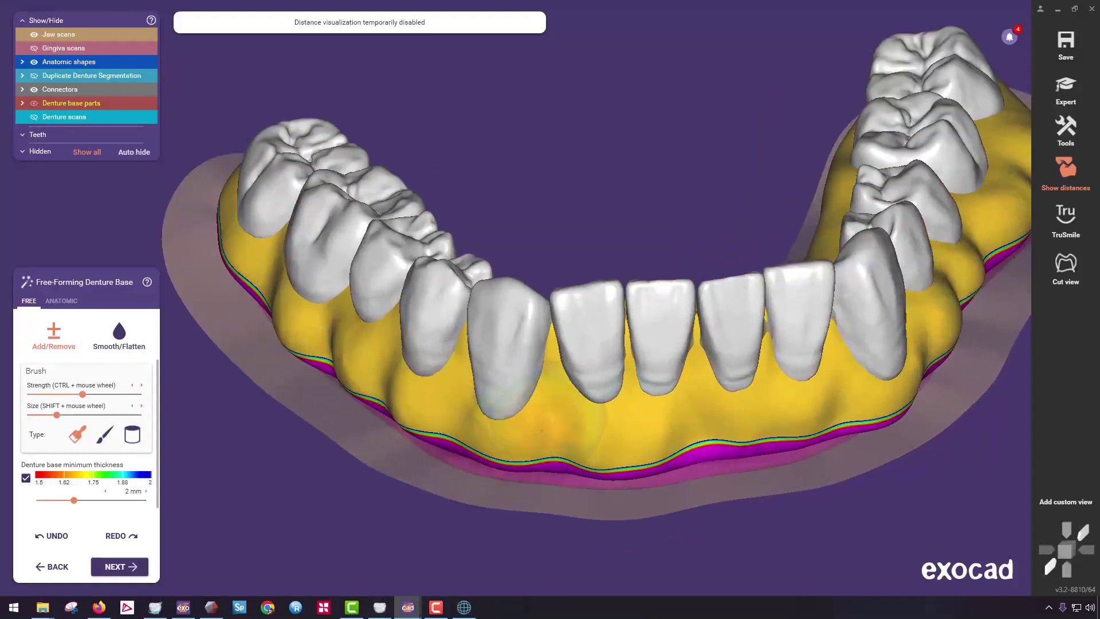
Smooth the built-up denture base surface beside the last molars with the Smooth/Flatten brush.
scroll(639, 343, "down", 3)
right_click_drag(639, 343, 636, 314)
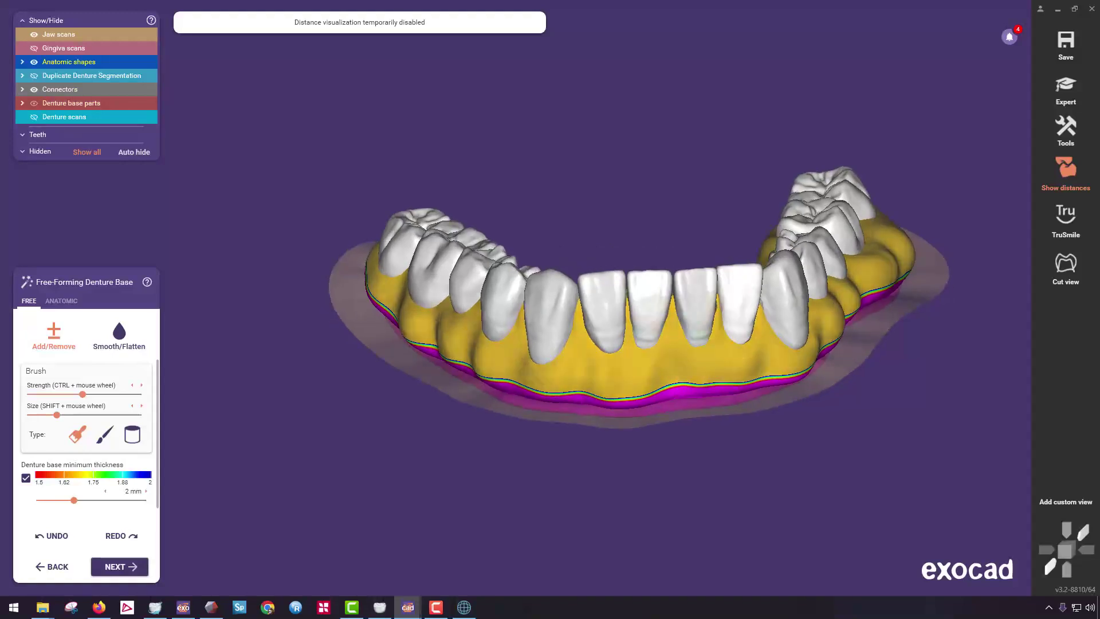
right_click_drag(767, 321, 705, 322)
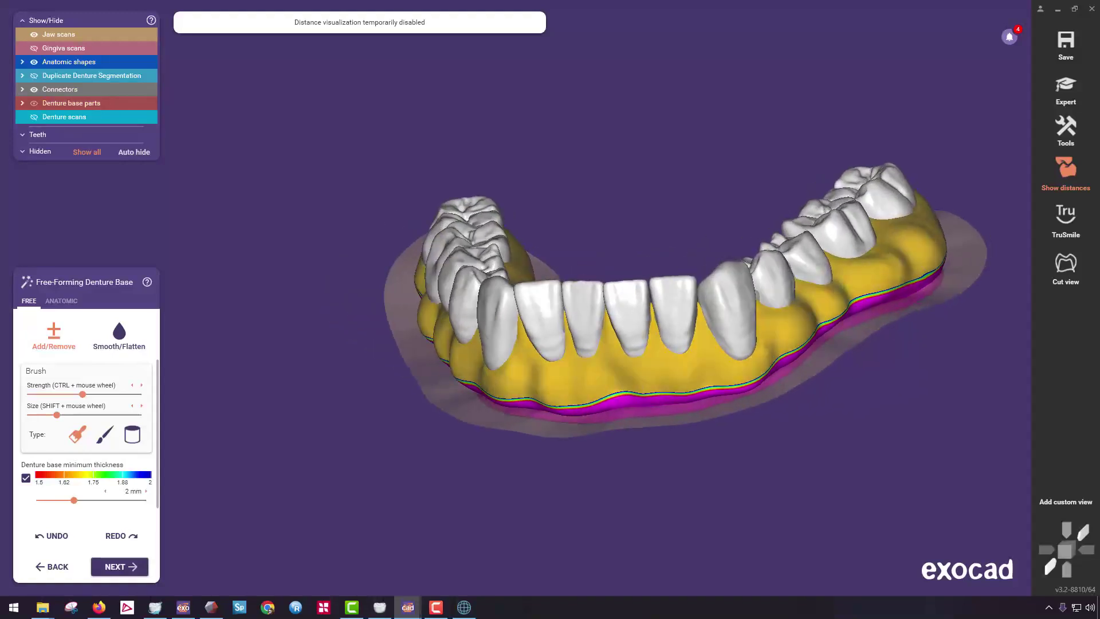
left_click(120, 336)
right_click_drag(884, 261, 879, 321)
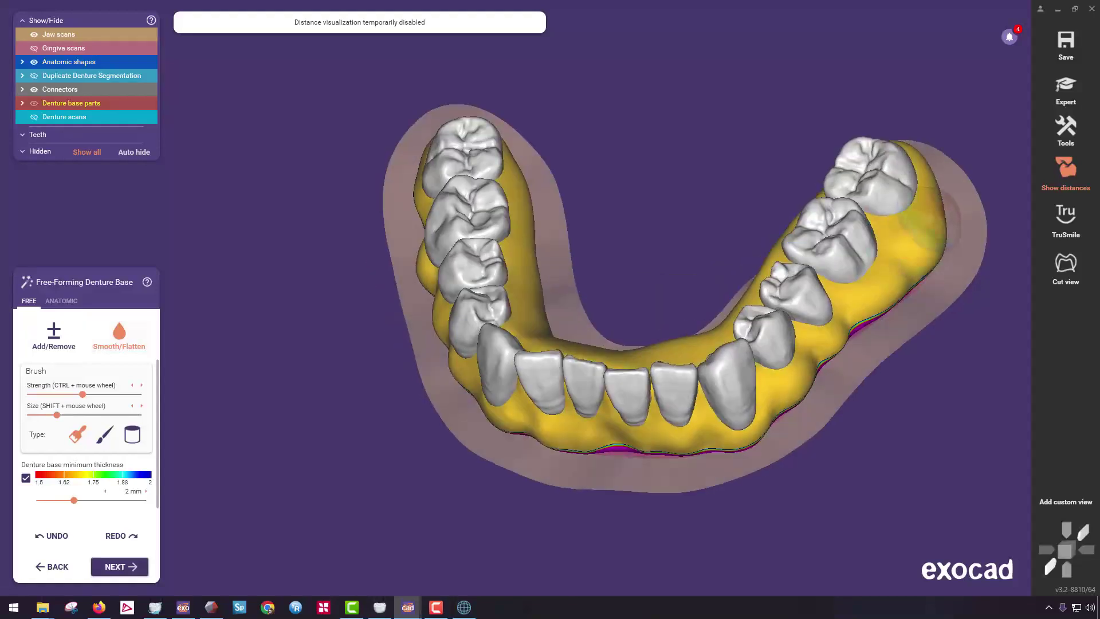
right_click_drag(910, 251, 899, 304)
mouse_move(696, 201)
right_mouse_down()
mouse_move(747, 195)
mouse_move(682, 199)
right_mouse_up()
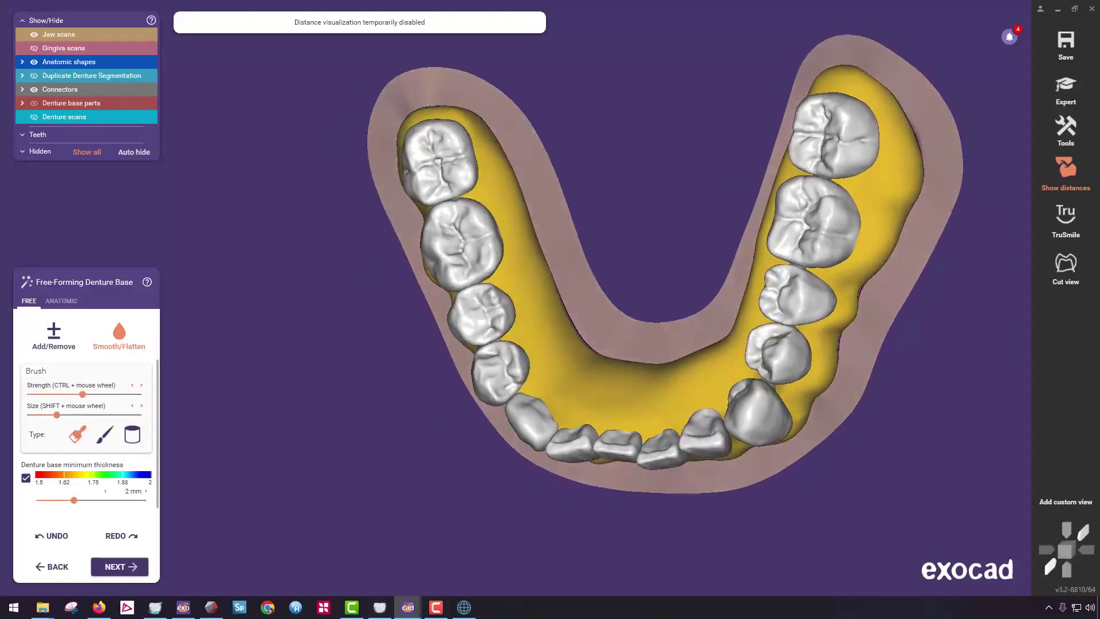
mouse_move(507, 229)
right_mouse_down()
mouse_move(516, 137)
mouse_move(504, 135)
mouse_move(479, 146)
mouse_move(506, 241)
right_mouse_up()
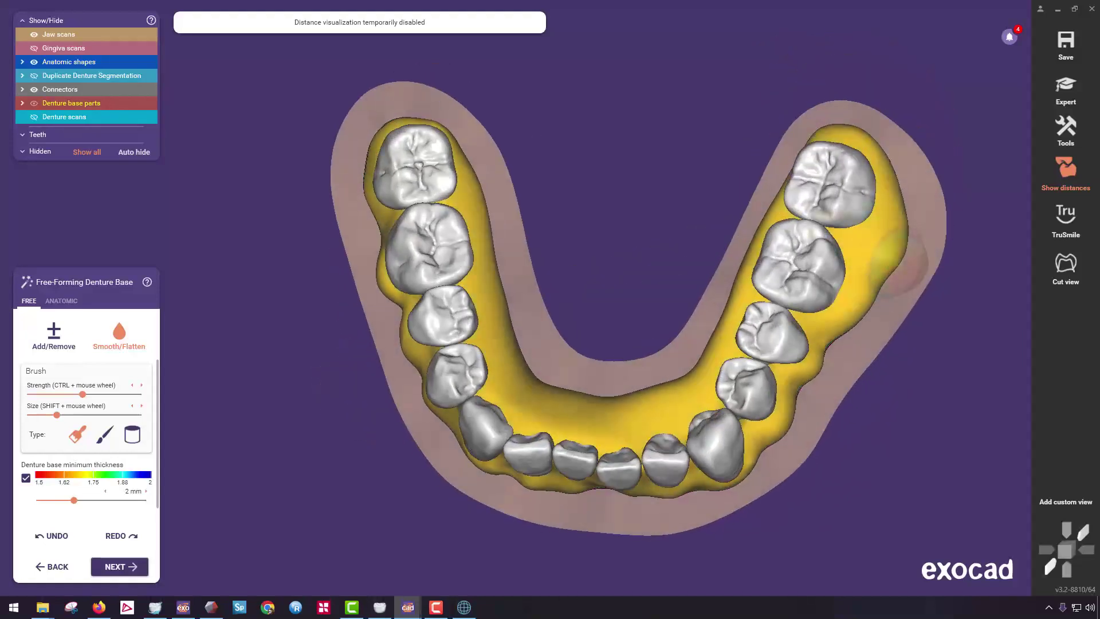
right_click_drag(860, 290, 859, 203)
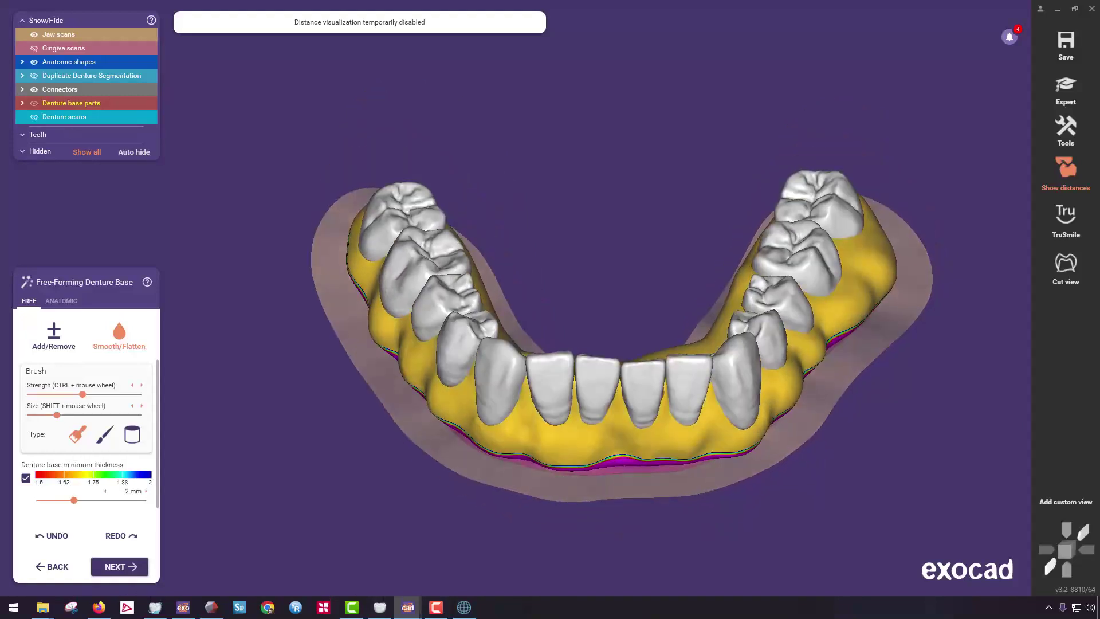
Check the free-formed denture base around the molars in Add/Remove mode, finish free-forming and proceed to adapting the base to the teeth.
scroll(865, 245, "up", 4)
right_click(865, 241)
right_click_drag(865, 242, 573, 223)
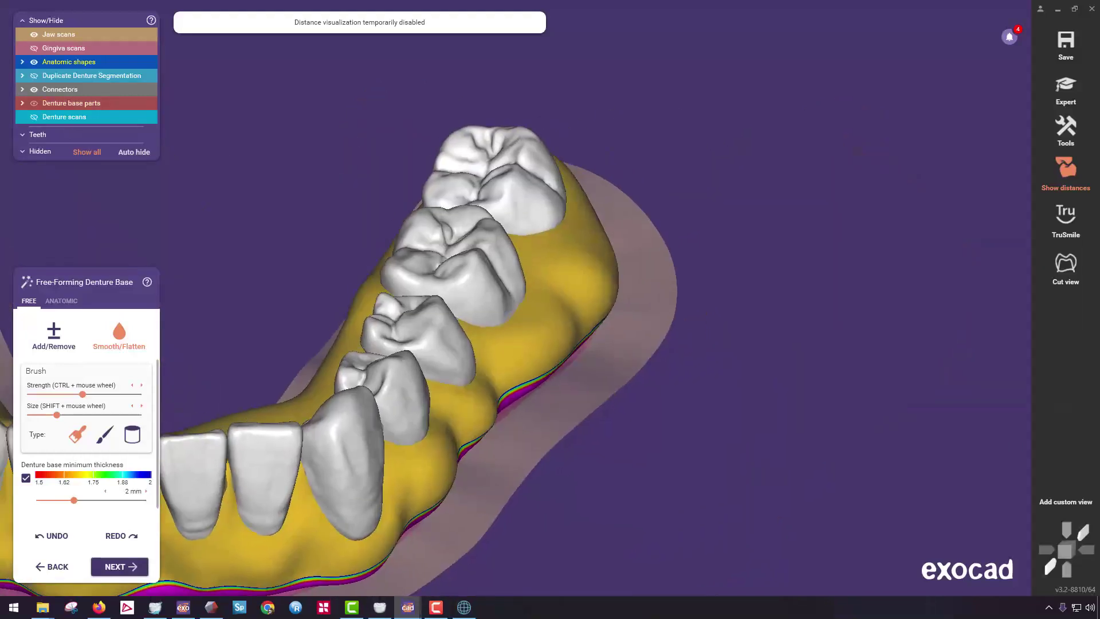
left_click(54, 337)
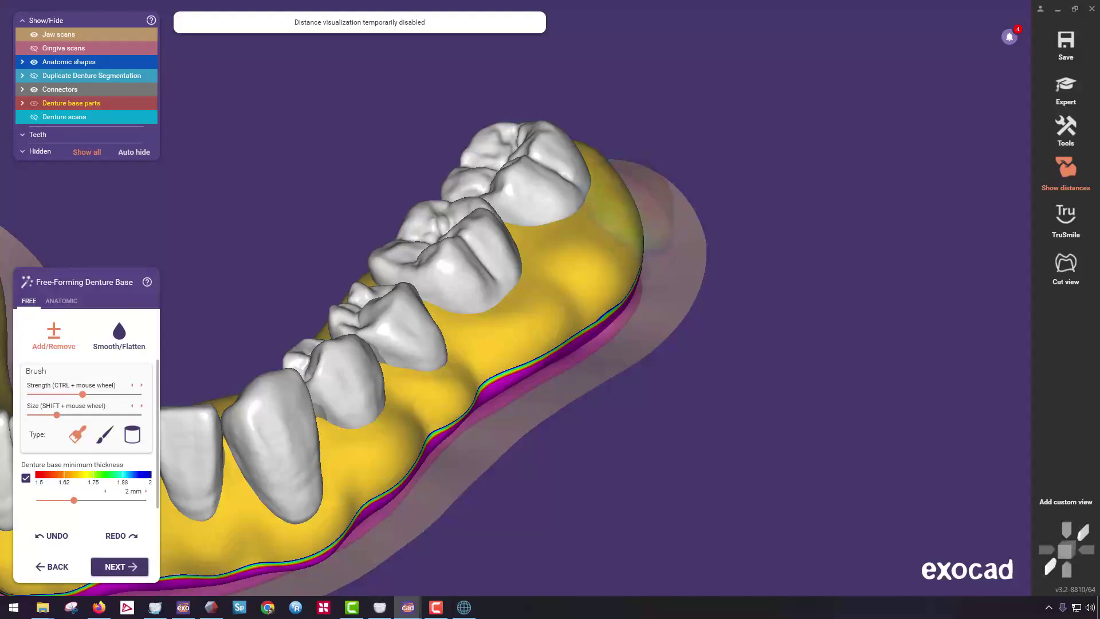
right_click_drag(631, 208, 564, 275)
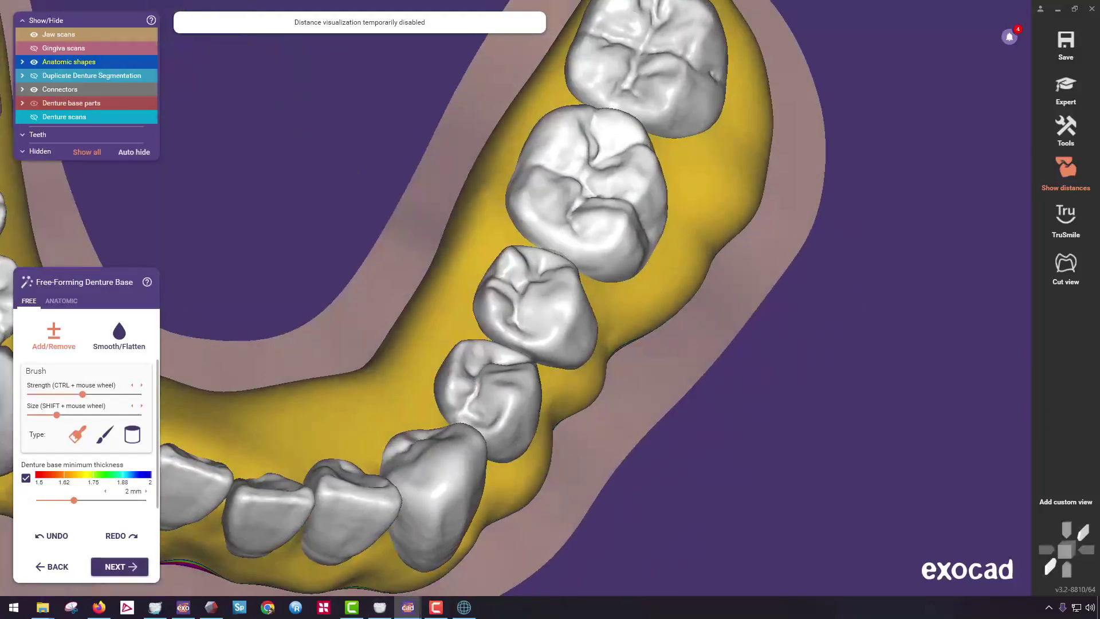
middle_click_drag(401, 252, 710, 278)
scroll(631, 258, "down", 5)
middle_click_drag(630, 257, 544, 255)
right_click_drag(544, 255, 566, 234)
left_click(119, 567)
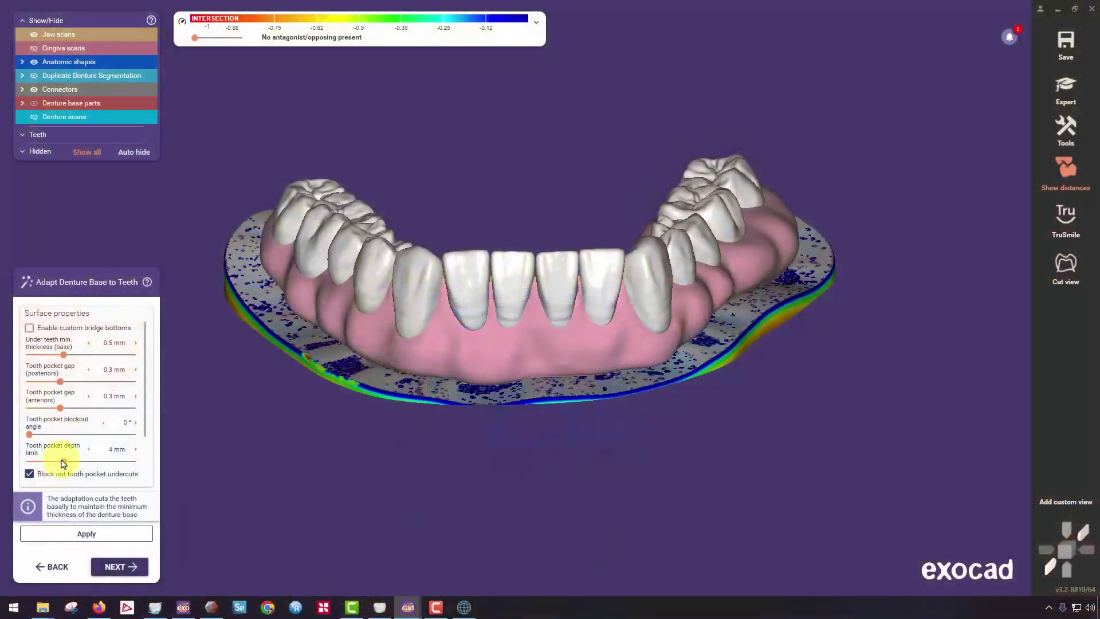
Turn off blocking out of tooth pocket undercuts and review the remaining adaptation settings down to the basal tooth smoothing.
mouse_move(65, 480)
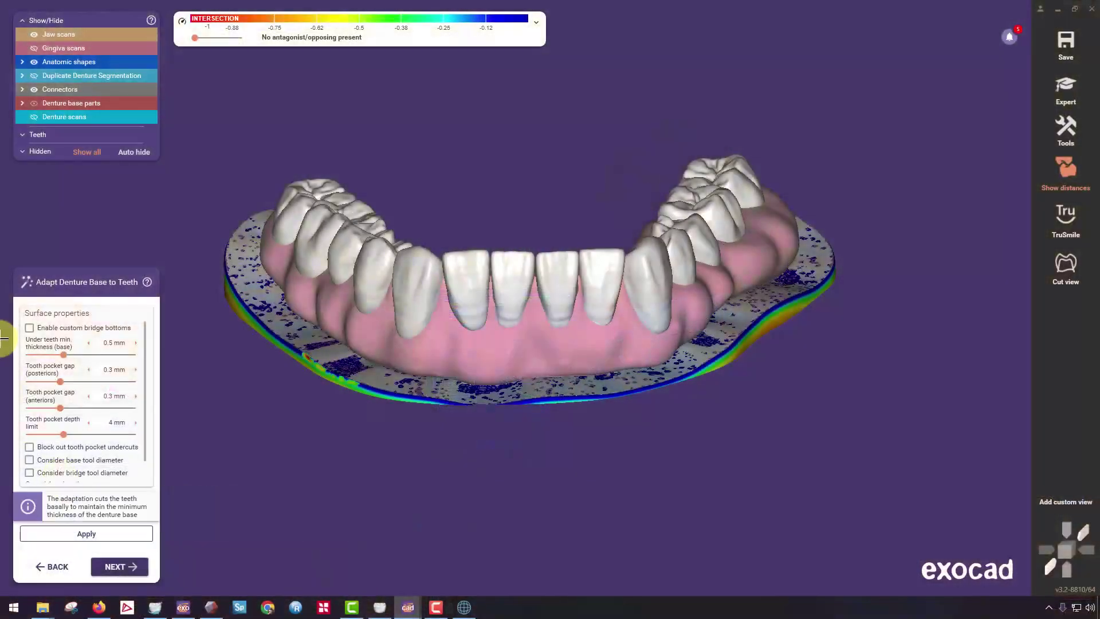
scroll(99, 398, "down", 1)
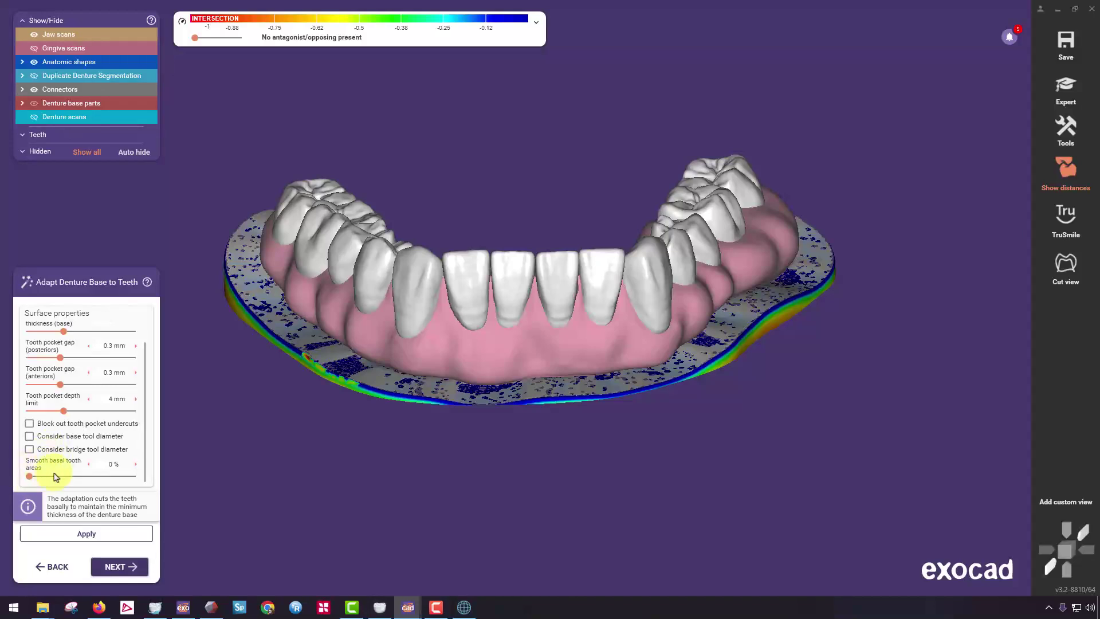
mouse_move(97, 461)
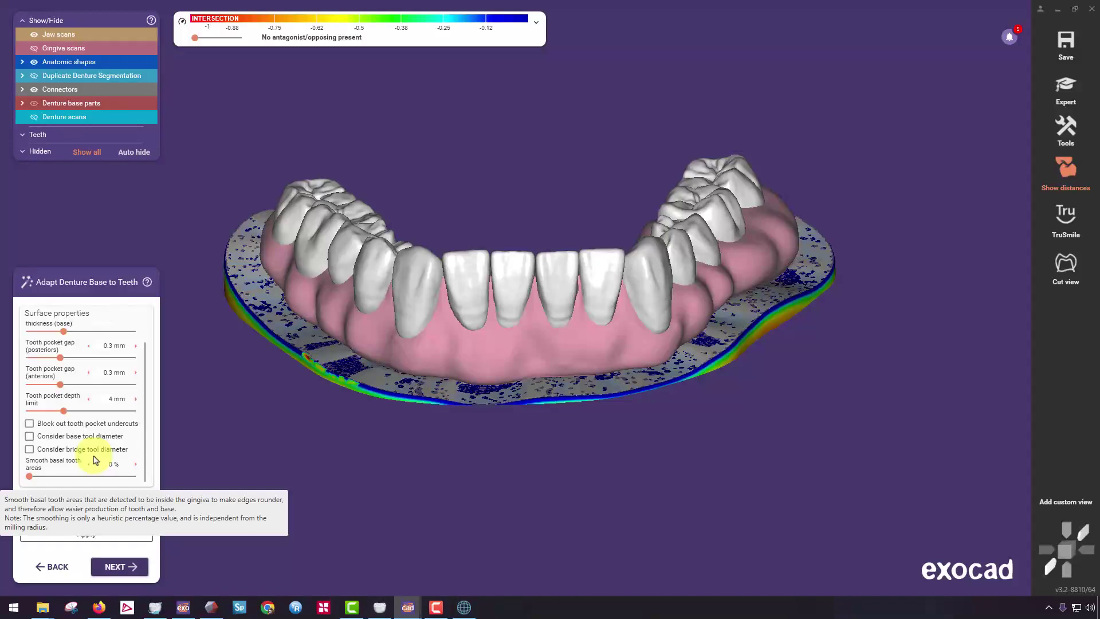
left_click(95, 436)
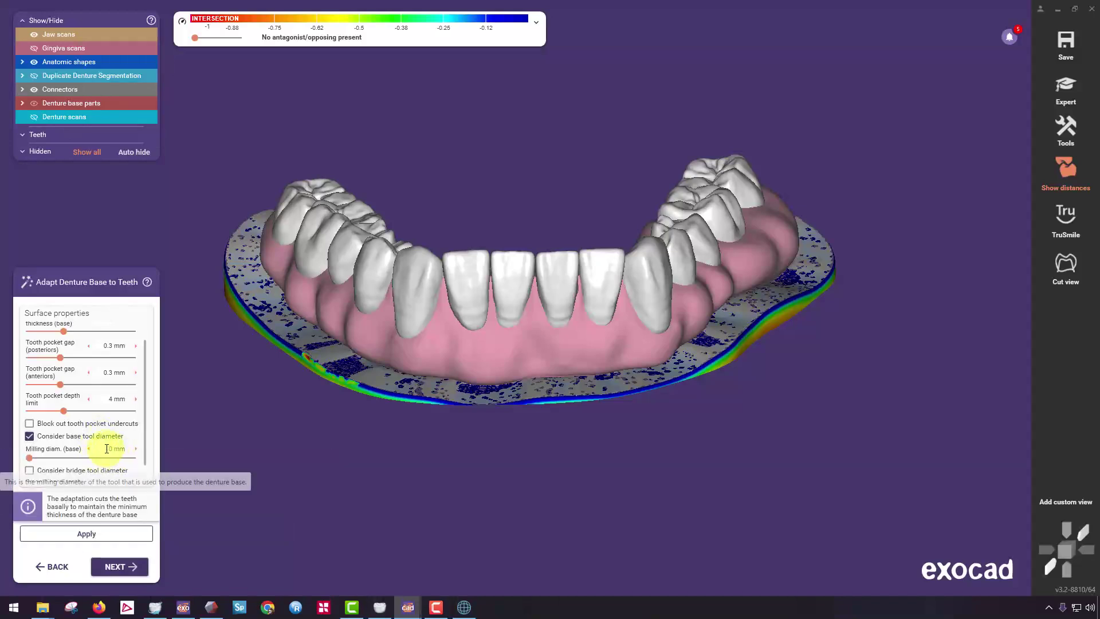
double_click(116, 450)
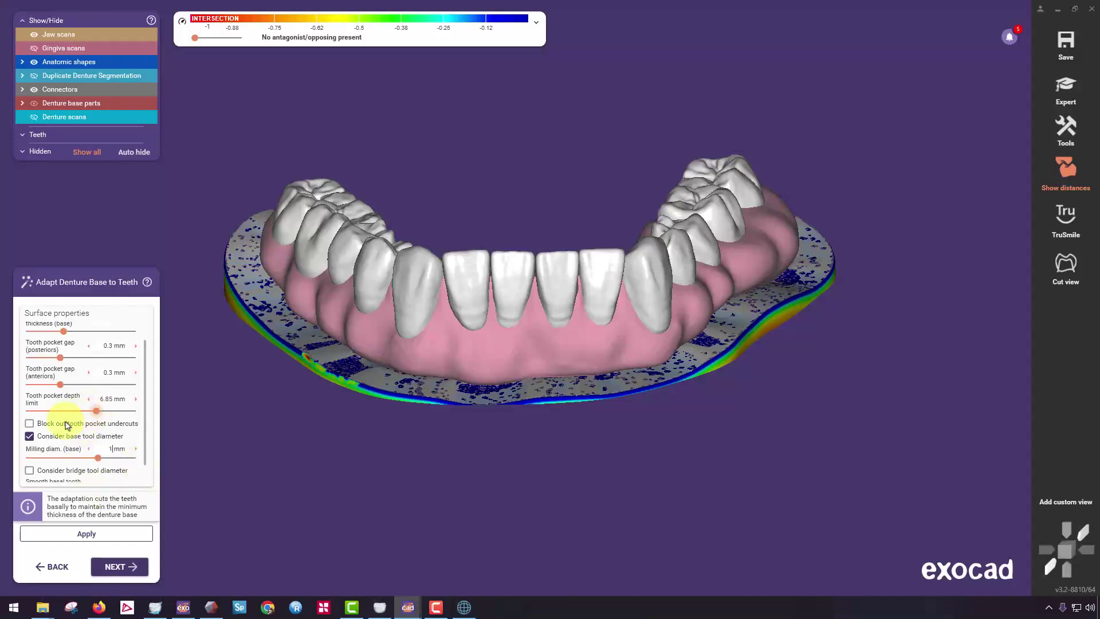
left_click_drag(88, 412, 49, 415)
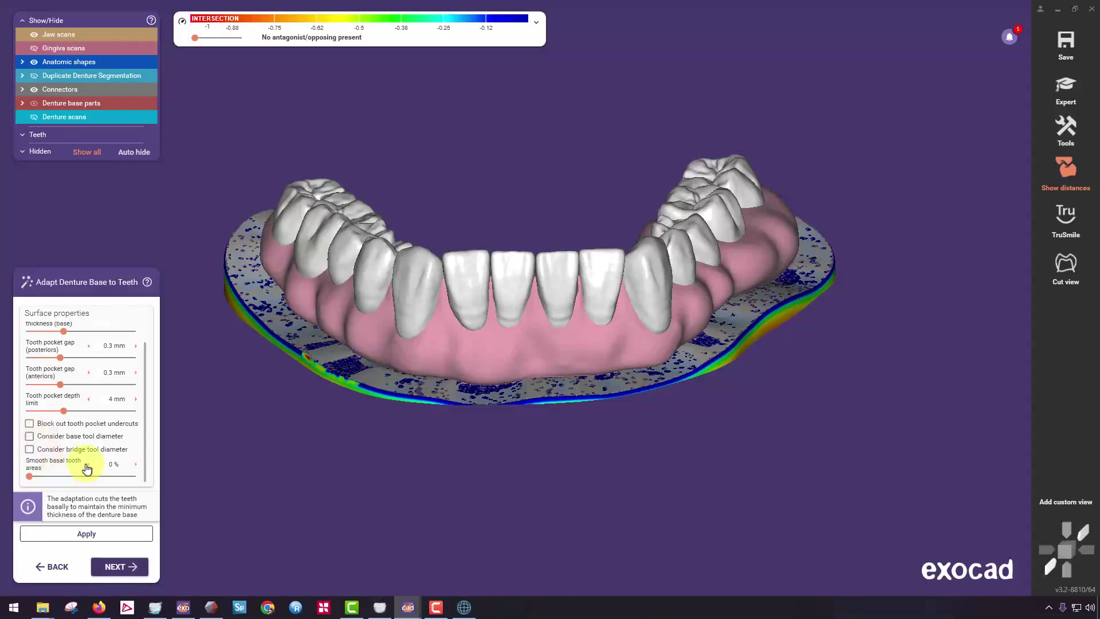
Apply the adaptation of the denture base to the teeth and set the adapted base's opacity to 20% to examine the structures beneath.
left_click(90, 535)
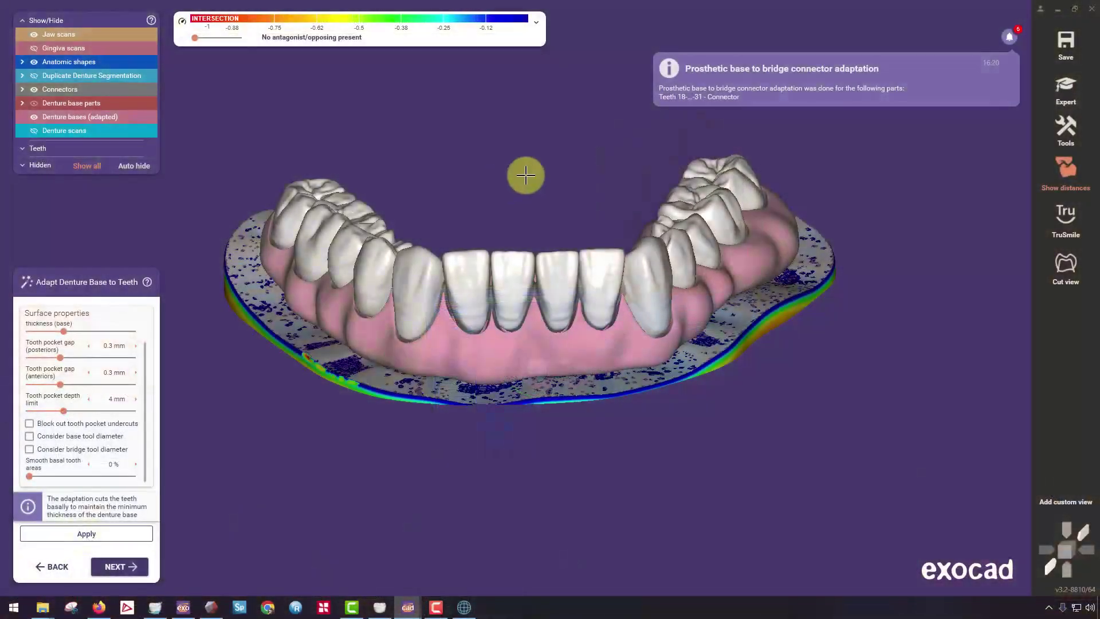
right_click_drag(526, 176, 536, 176)
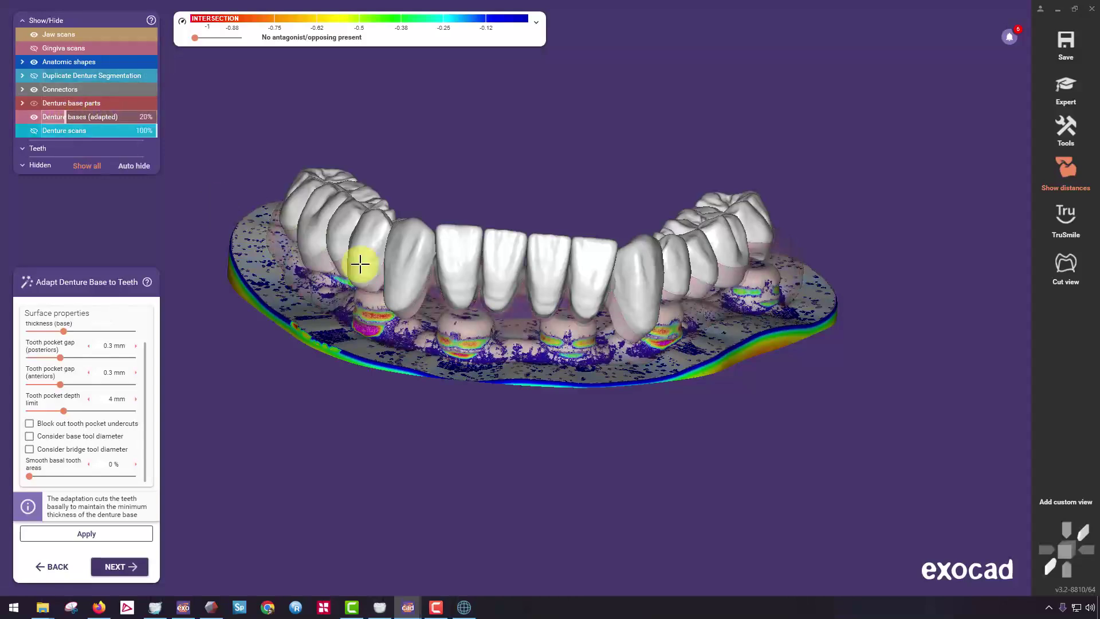
mouse_move(360, 263)
right_mouse_down()
mouse_move(363, 248)
mouse_move(361, 259)
right_mouse_up()
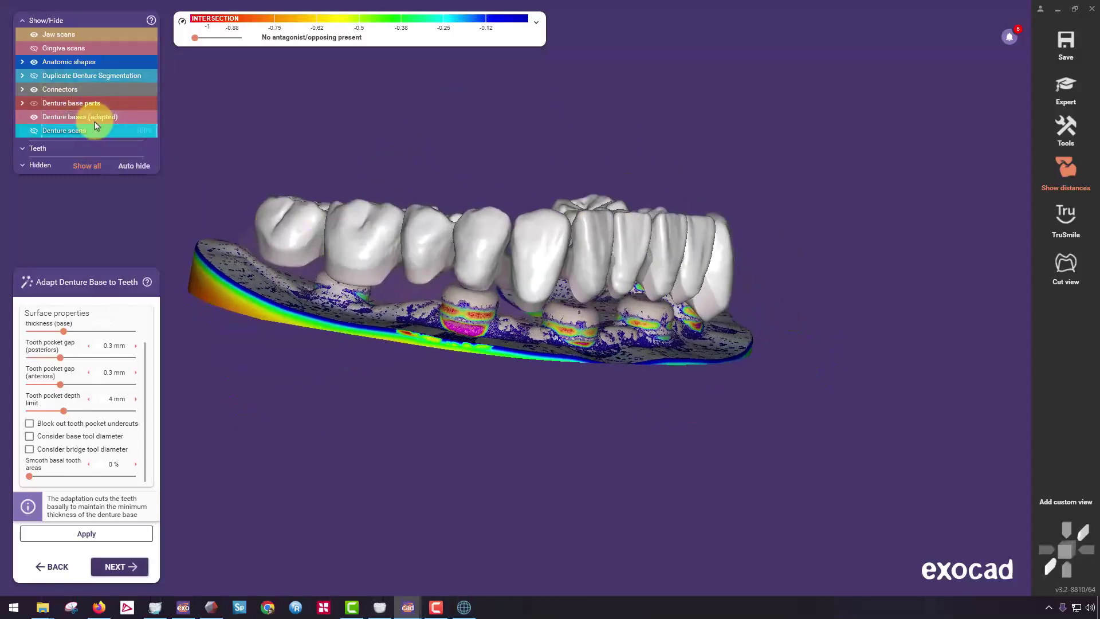
Restore the adapted denture base to full opacity and temporarily hide the anatomic shapes to examine the tooth pockets.
left_click(129, 120)
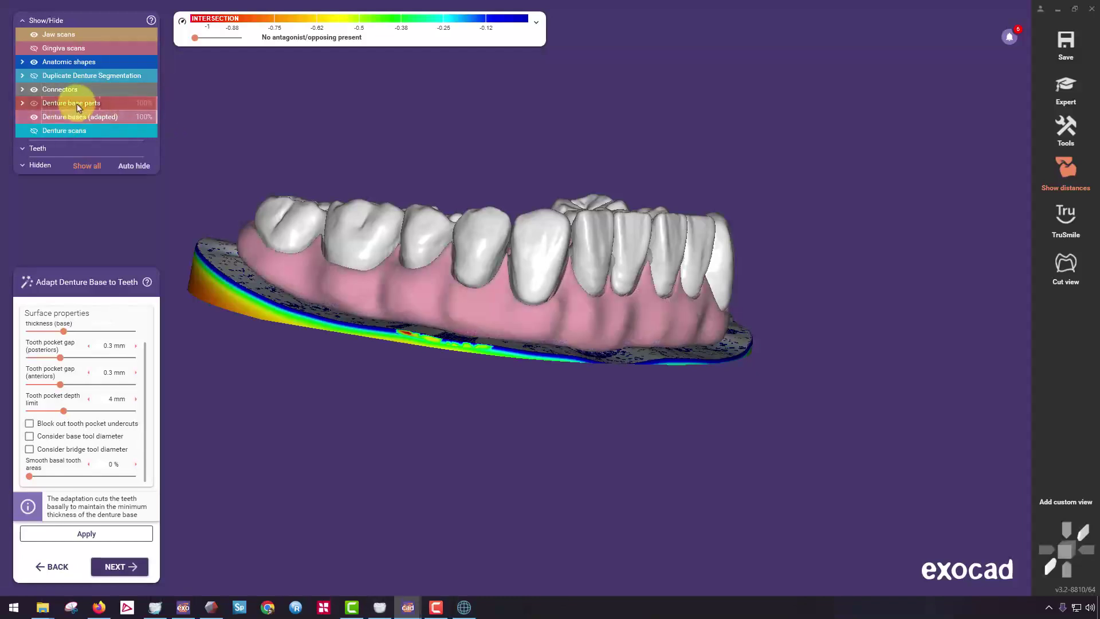
left_click(54, 70)
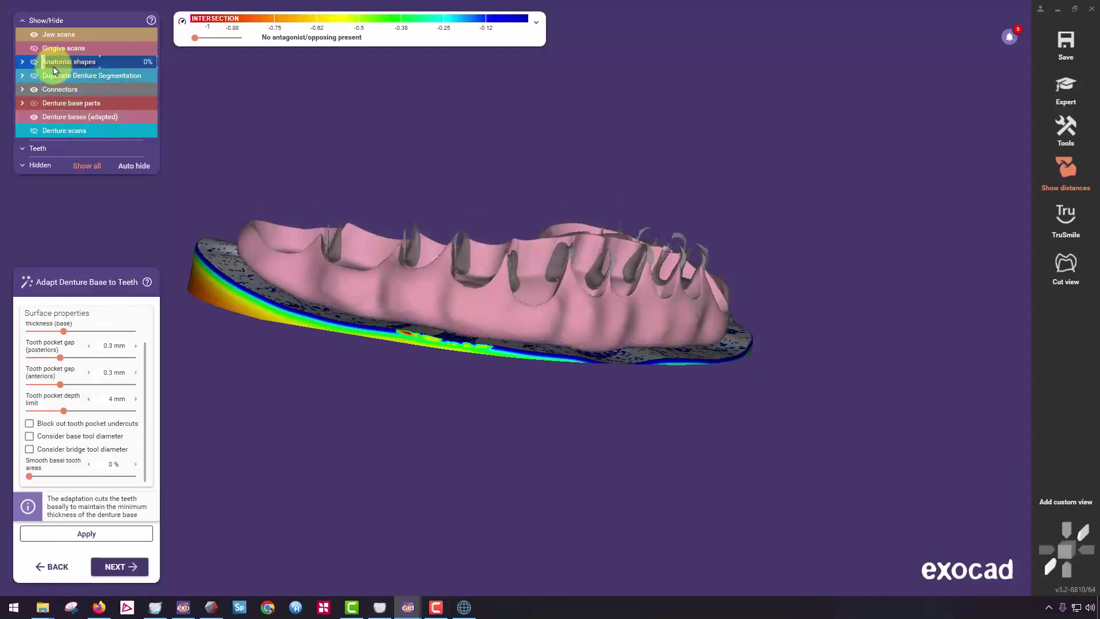
right_click_drag(522, 229, 521, 229)
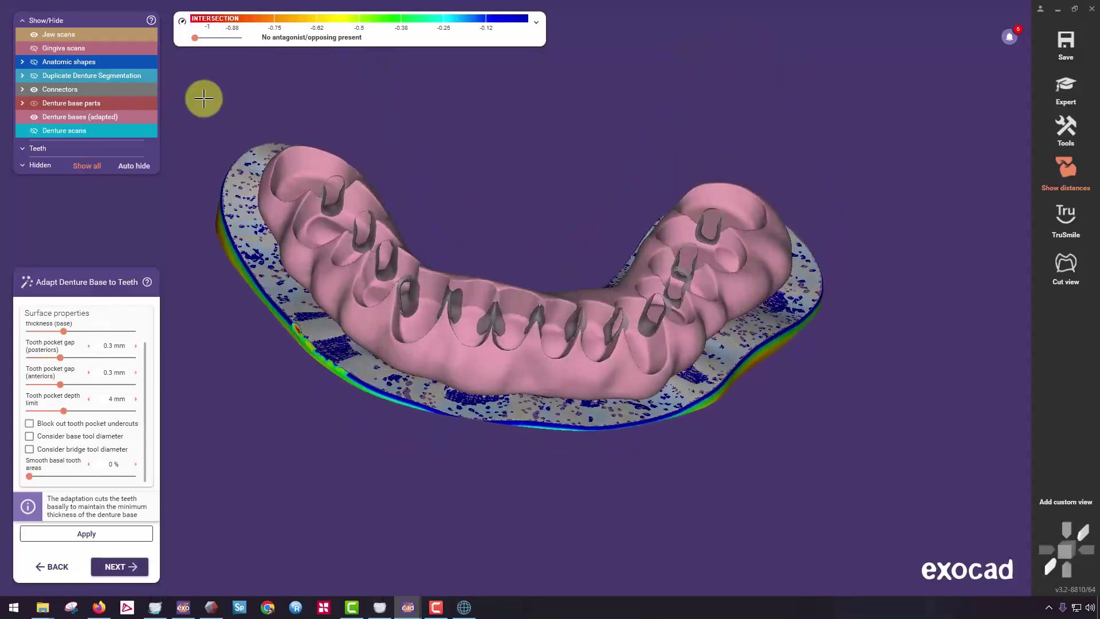
left_click(141, 62)
mouse_move(436, 284)
right_mouse_down()
mouse_move(456, 311)
mouse_move(466, 275)
mouse_move(506, 260)
mouse_move(454, 283)
right_mouse_up()
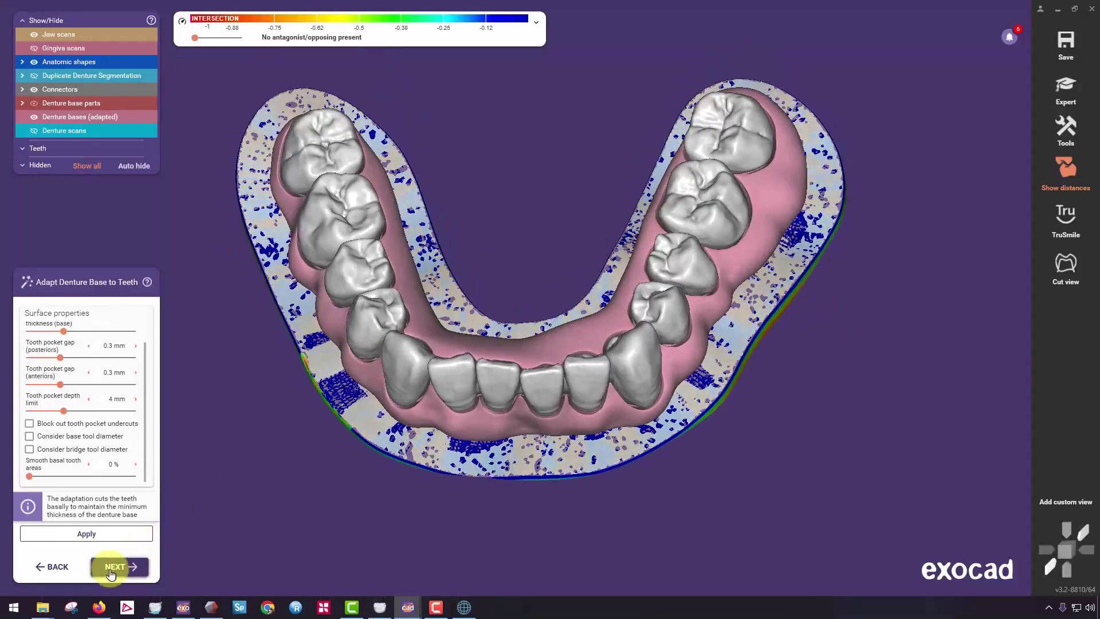
Merge and save the restorations, and examine the merged teeth and the adapted denture base separately and together.
left_click(112, 573)
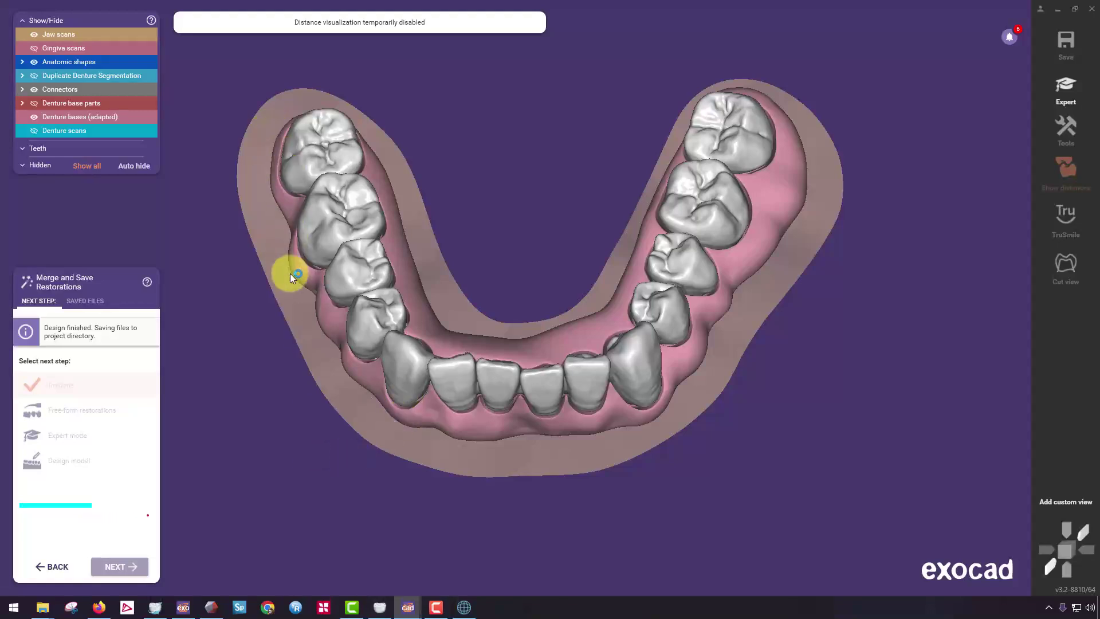
right_click_drag(321, 294, 321, 346)
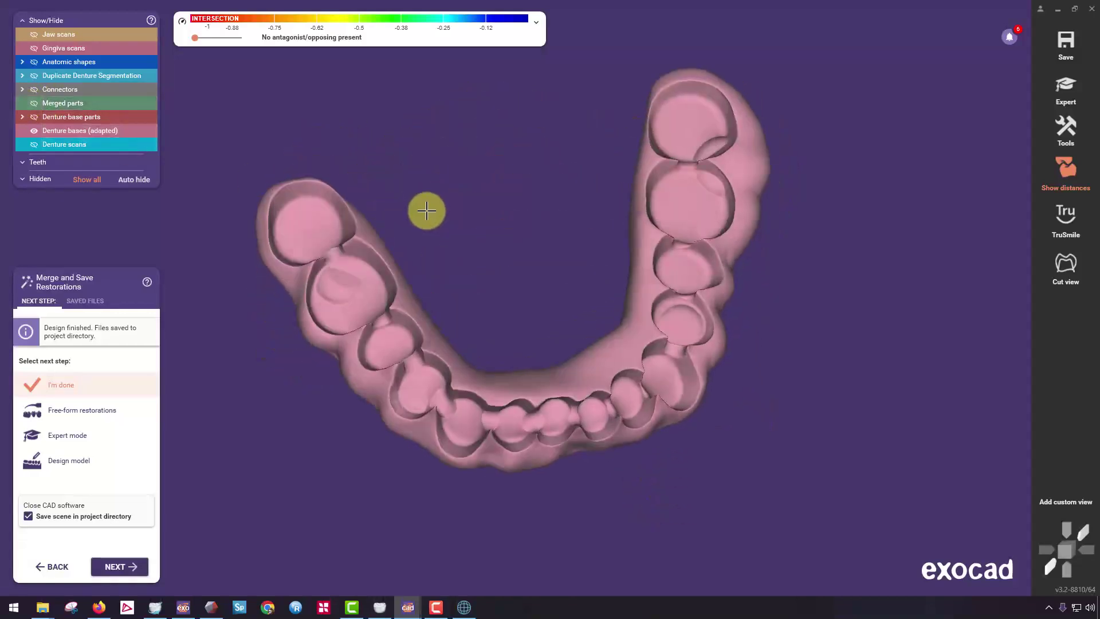
left_click(34, 105)
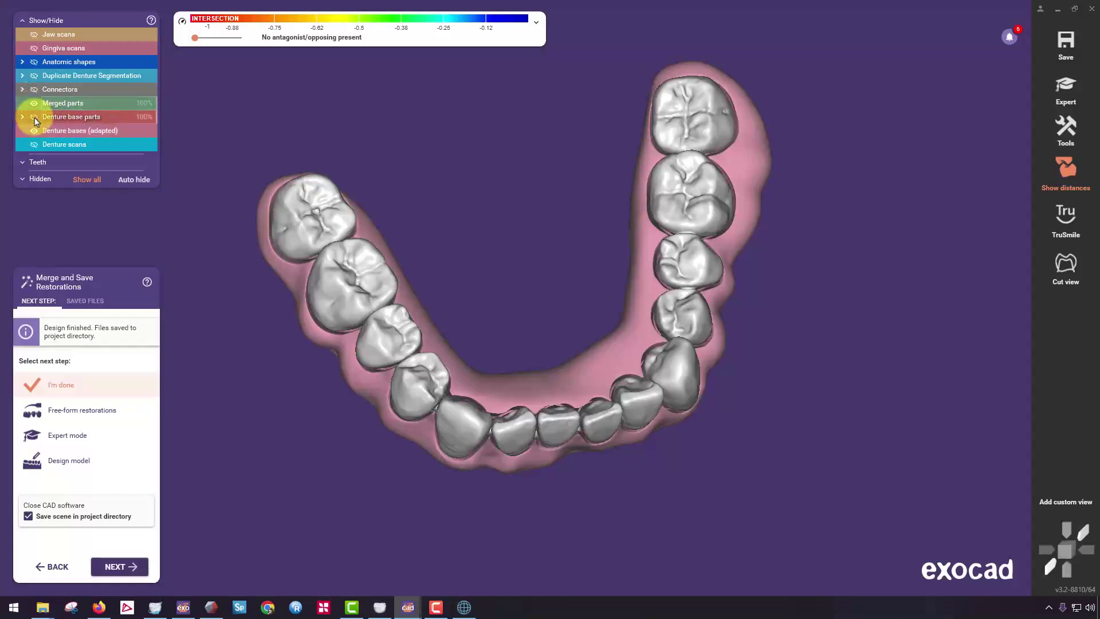
left_click(35, 118)
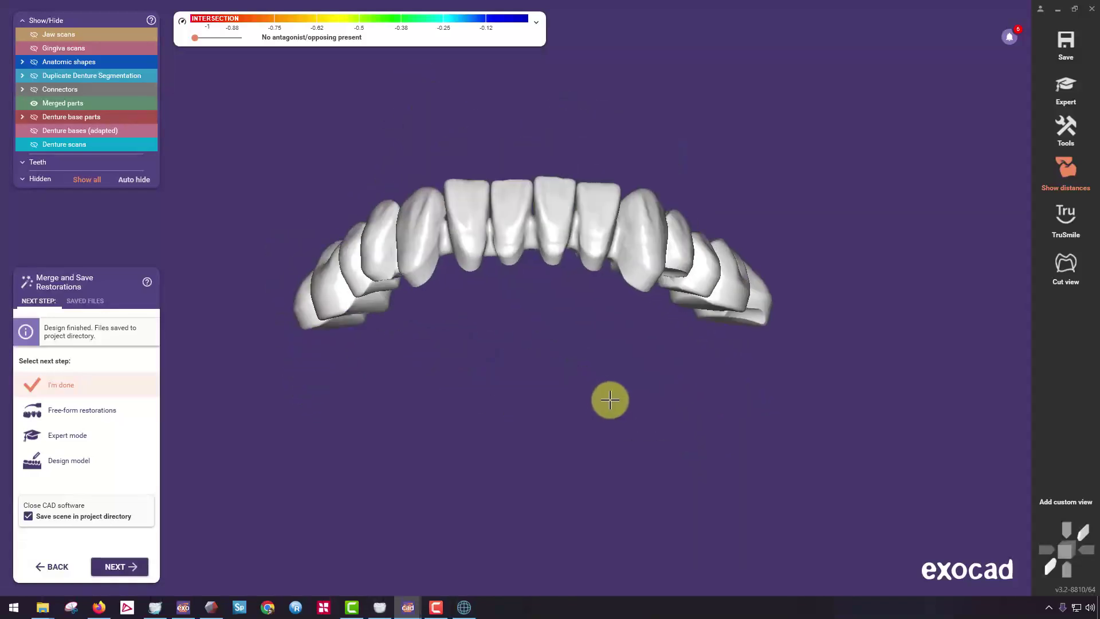
left_click(35, 131)
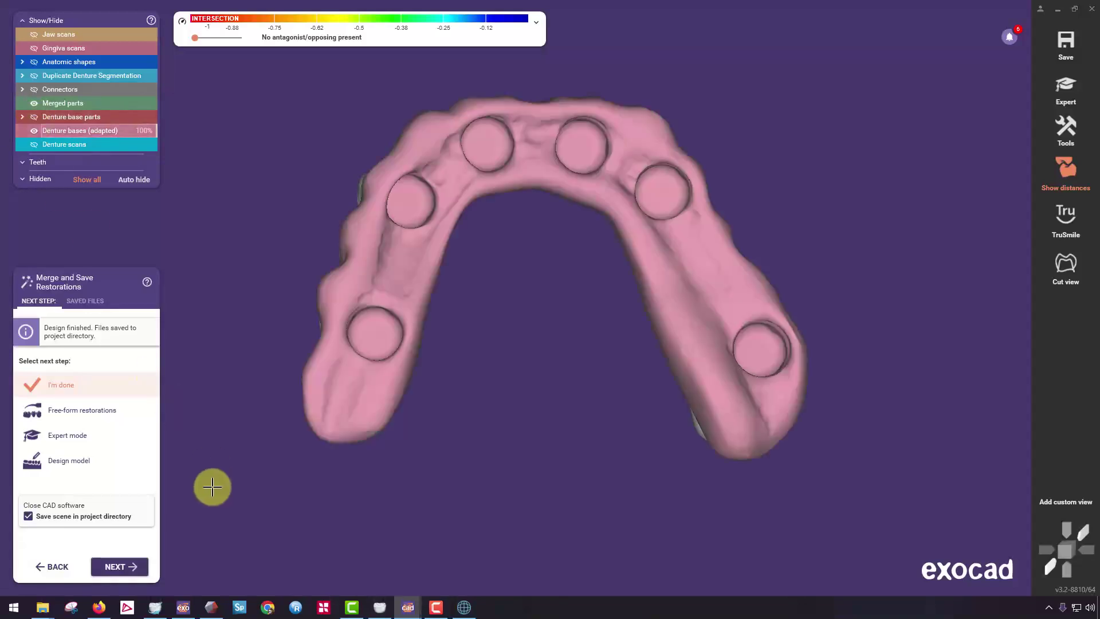
Open the project folder from the saved merged bridge entry and widen the Name column to read the full STL file names.
left_click(91, 302)
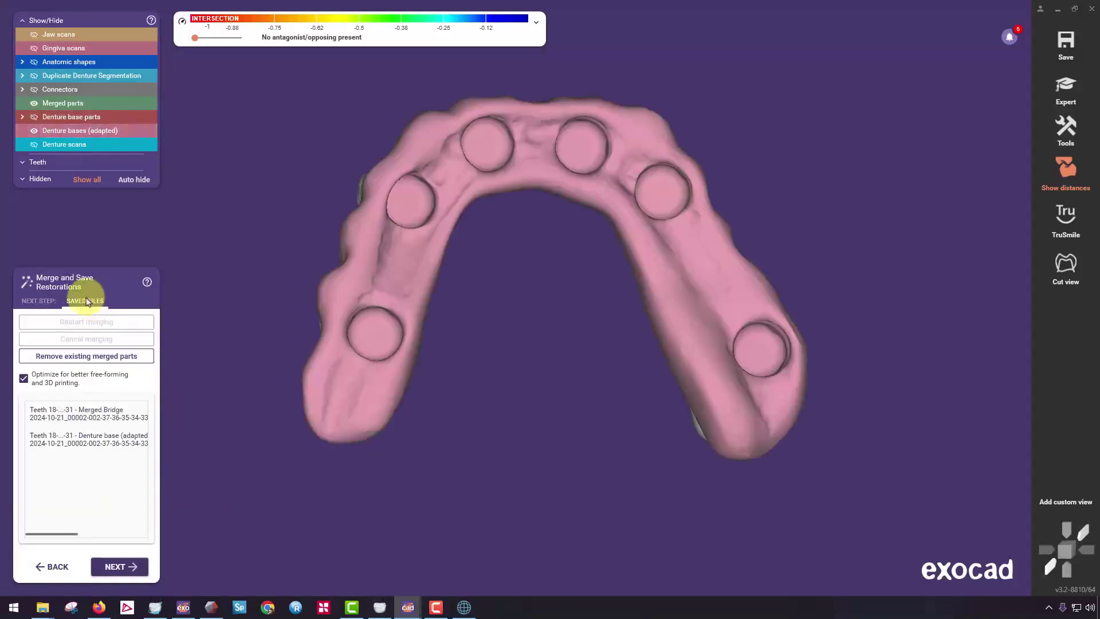
left_click(36, 302)
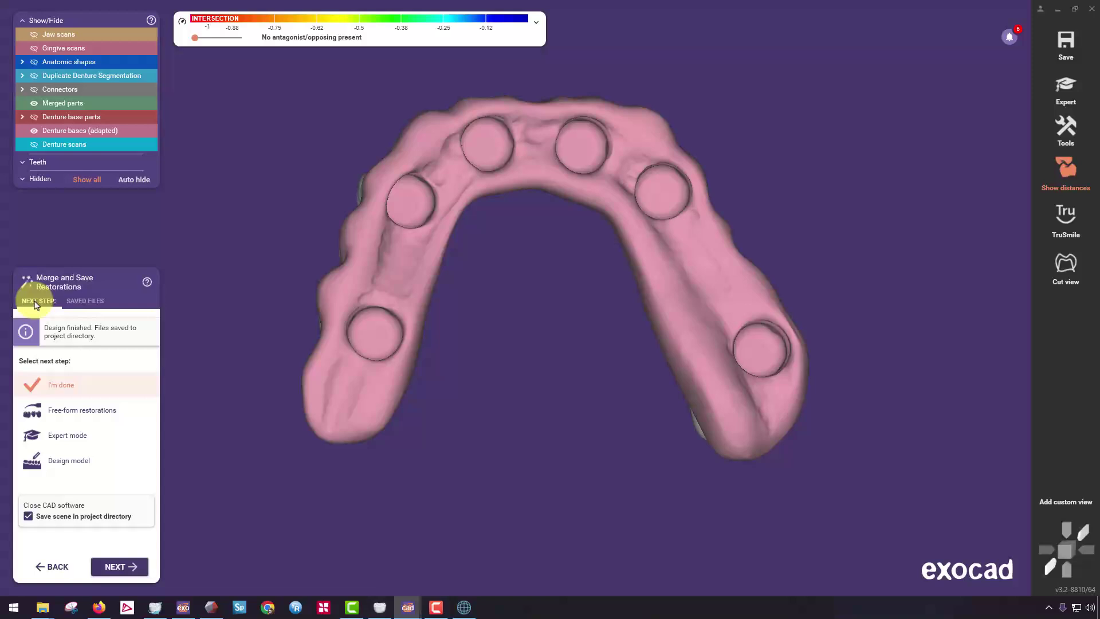
left_click(92, 302)
double_click(86, 413)
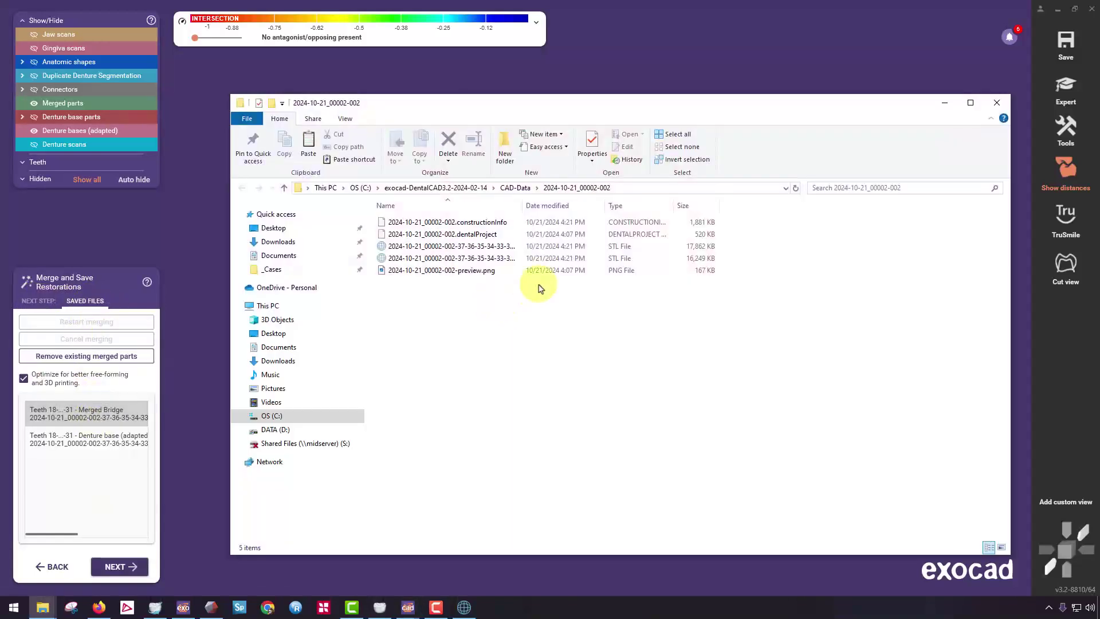
left_click_drag(523, 205, 669, 205)
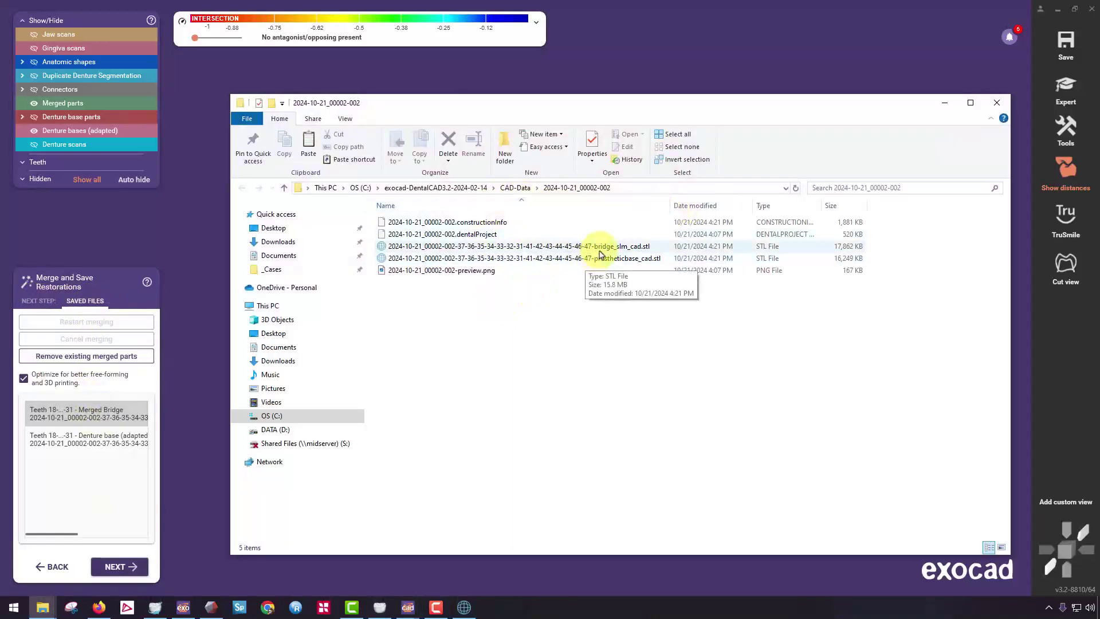
Open the bridge_slm_cad and prostheticbase_cad STL files one after the other in ADA 3D Viewer, examine each from several sides, and close them.
double_click(602, 248)
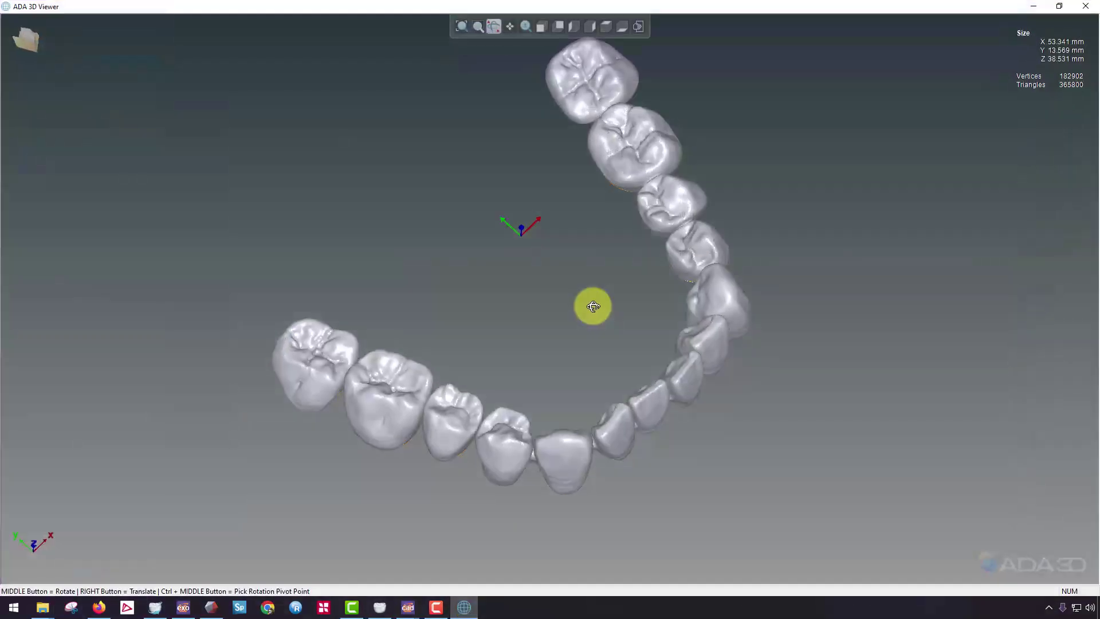
middle_click_drag(593, 306, 544, 172)
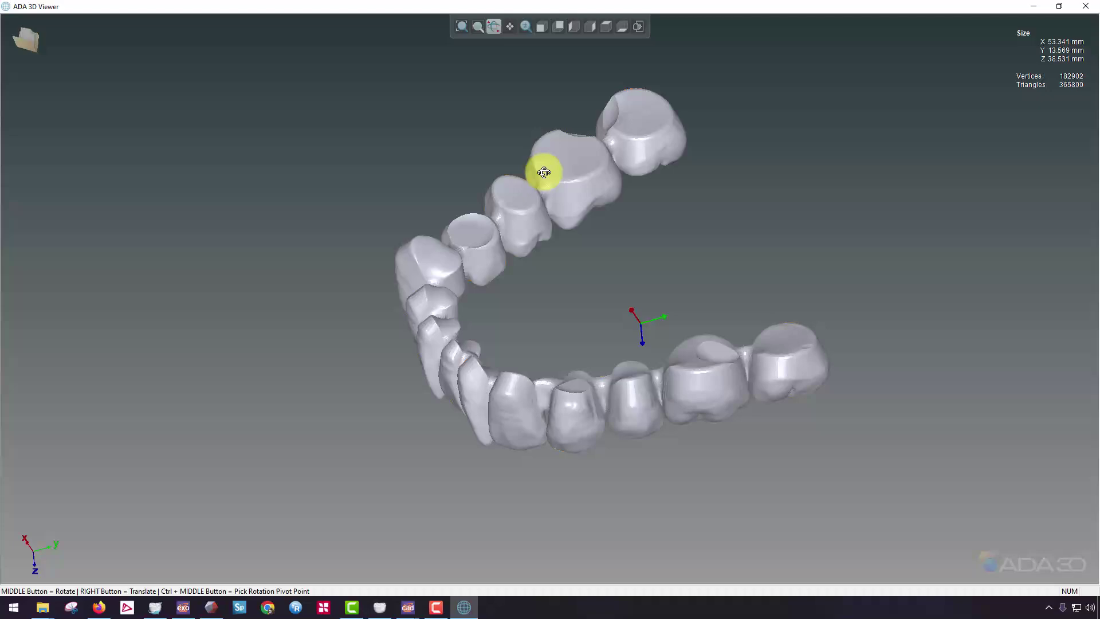
left_click(1096, 6)
double_click(502, 259)
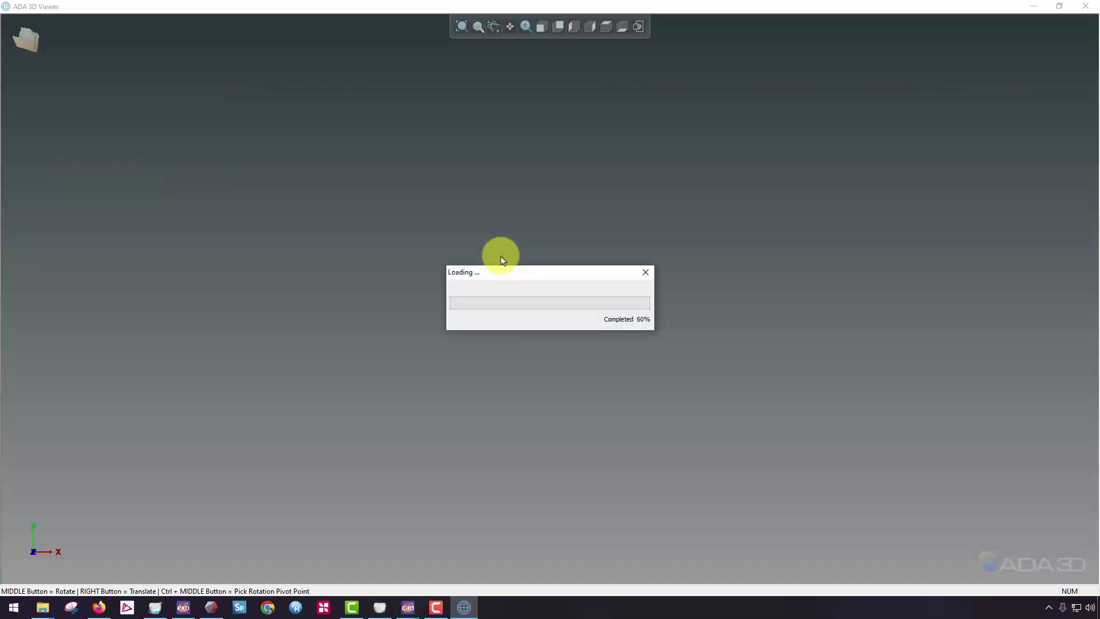
middle_click_drag(515, 228, 601, 86)
left_click(1093, 5)
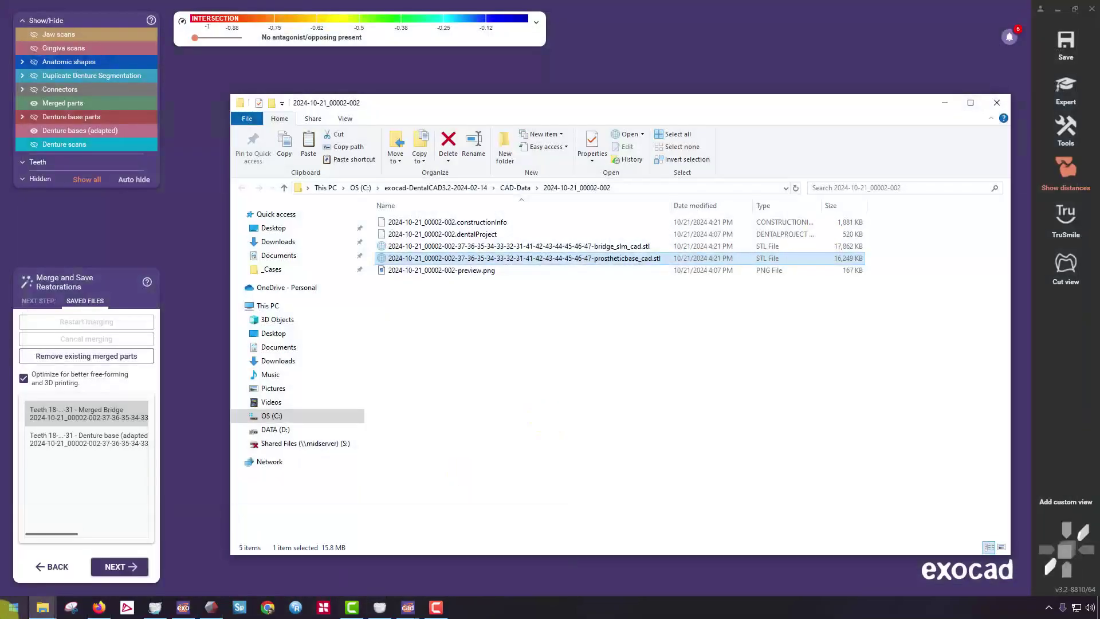
Launch Autodesk Meshmixer and import both the bridge and prosthetic base STL files from the project folder.
left_click(14, 607)
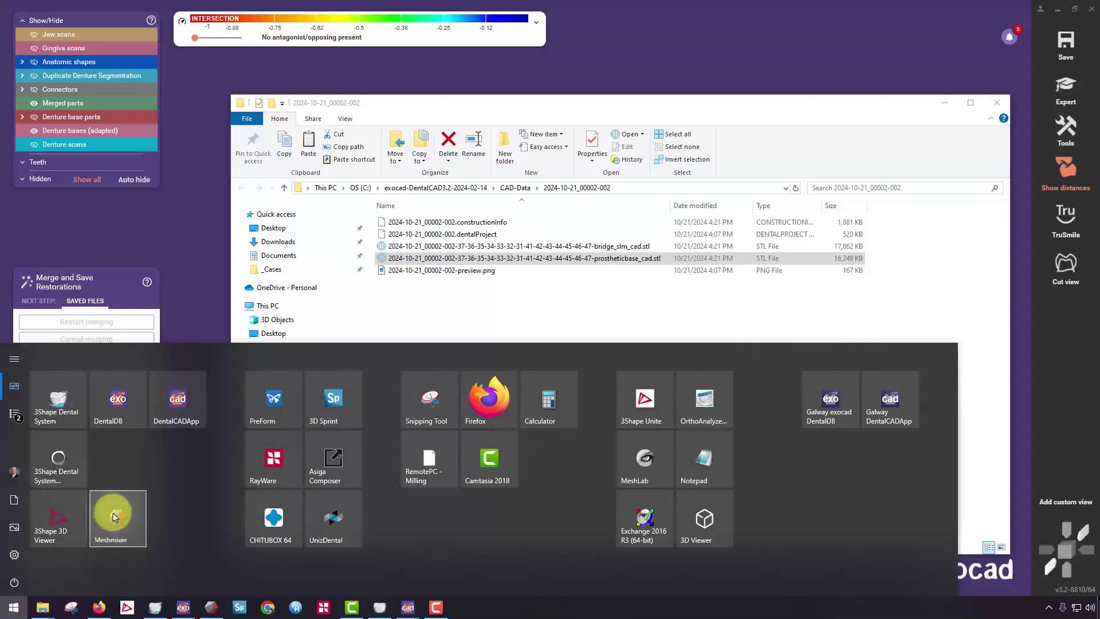
left_click(114, 517)
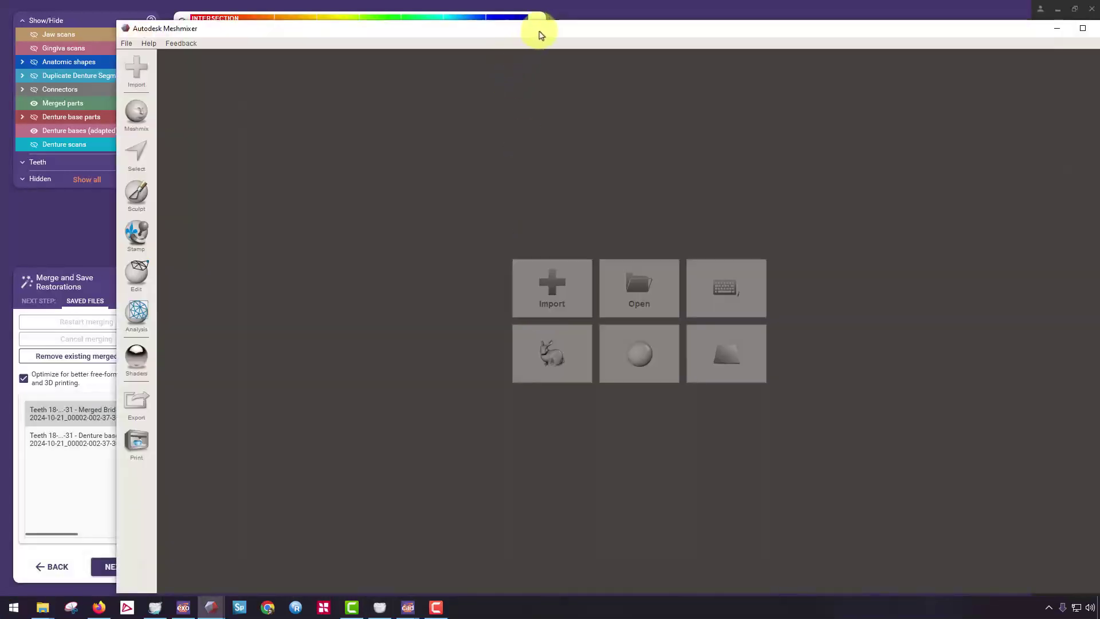
left_click_drag(542, 36, 1006, 74)
left_click(488, 247)
left_click(485, 256, "ctrl")
left_click_drag(486, 253, 1068, 245)
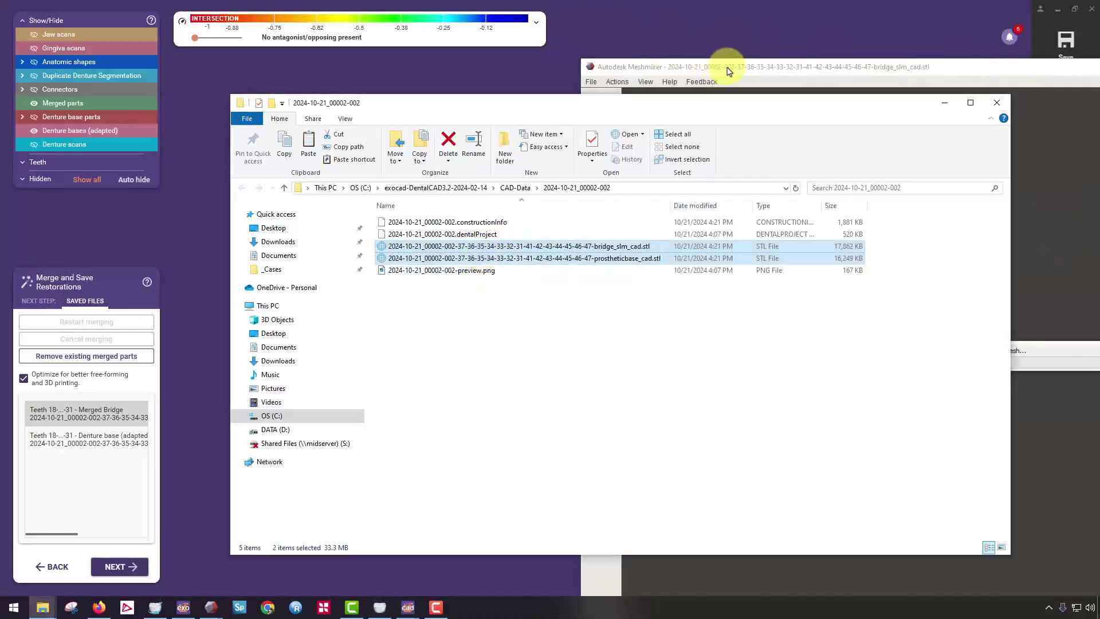
left_click(727, 71)
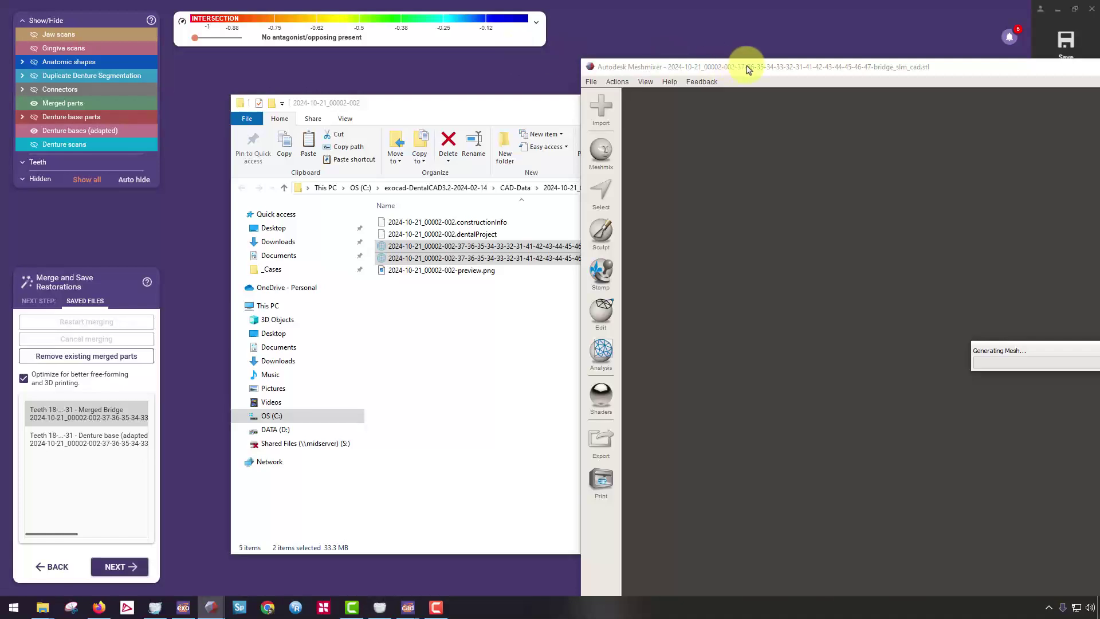
left_click_drag(753, 69, 248, 24)
Examine how the bridge fits the prosthetic base in Meshmixer, toggling the base's visibility, and minimise Meshmixer and the project folder.
right_click_drag(572, 323, 784, 423)
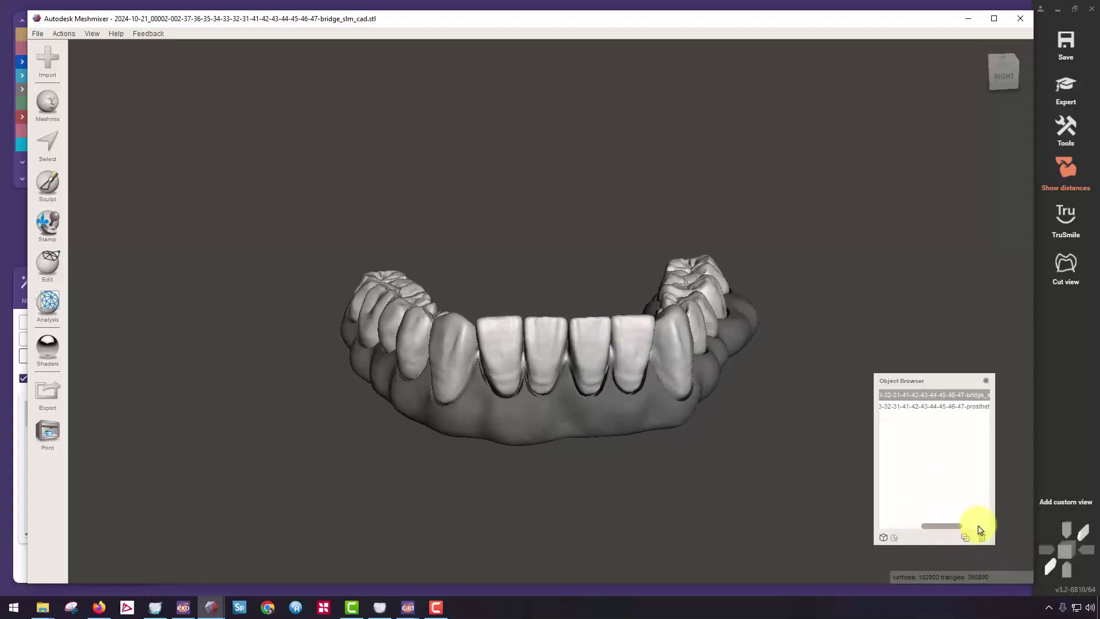
left_click(982, 405)
right_click_drag(667, 373, 769, 142)
left_click(982, 406)
left_click(962, 22)
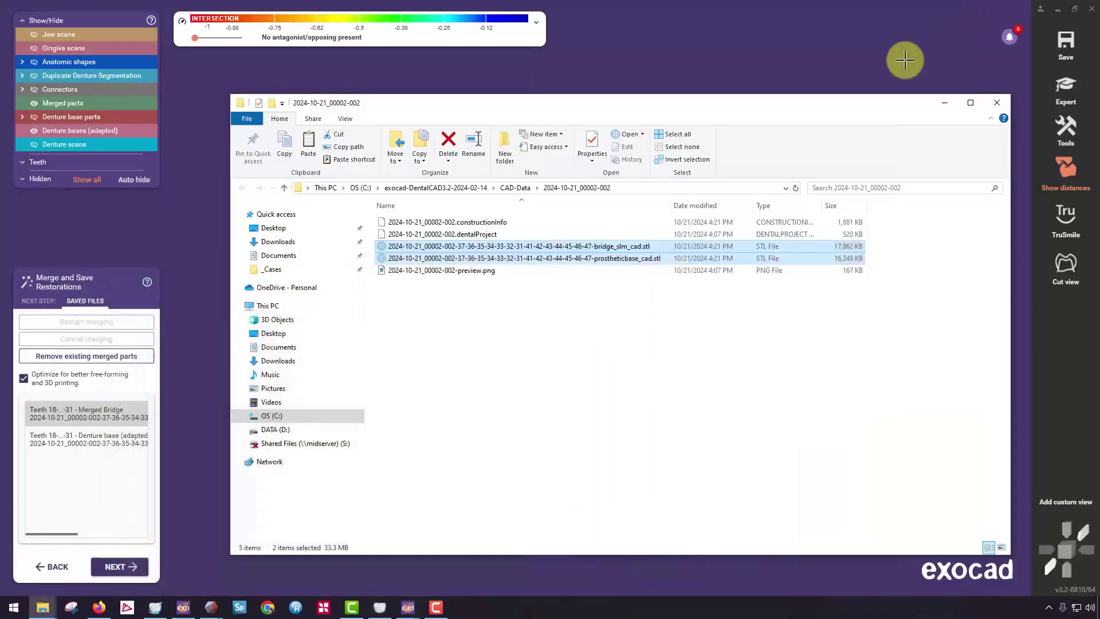
left_click(944, 106)
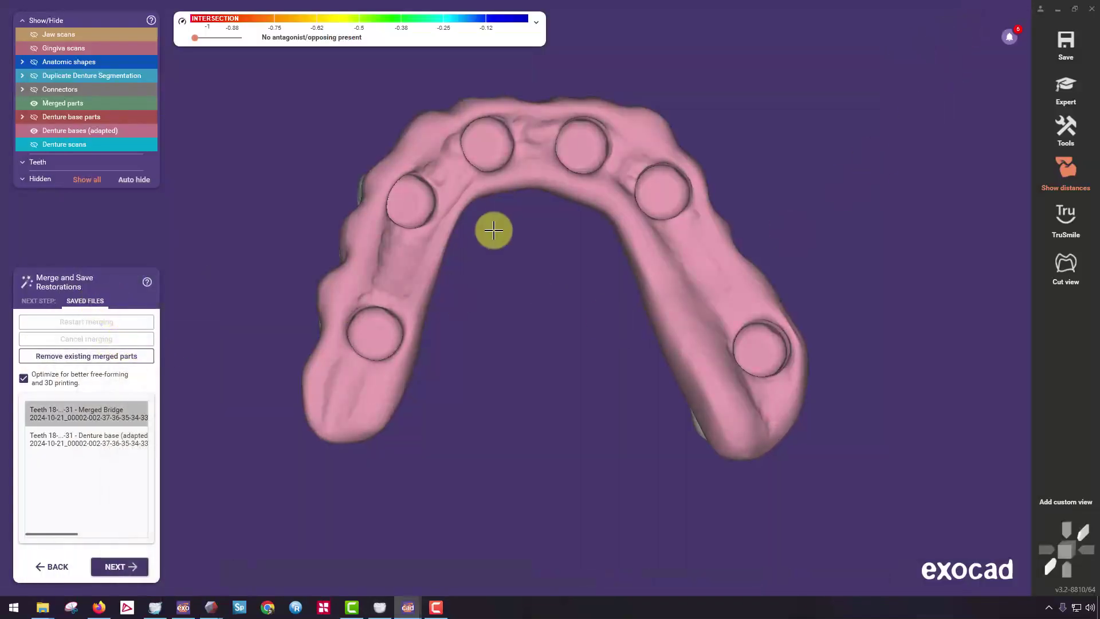
Finish the design in exocad, closing the CAD software with the scene saved, and open the project folder from DentalDB.
right_click_drag(494, 230, 494, 230)
left_click(37, 300)
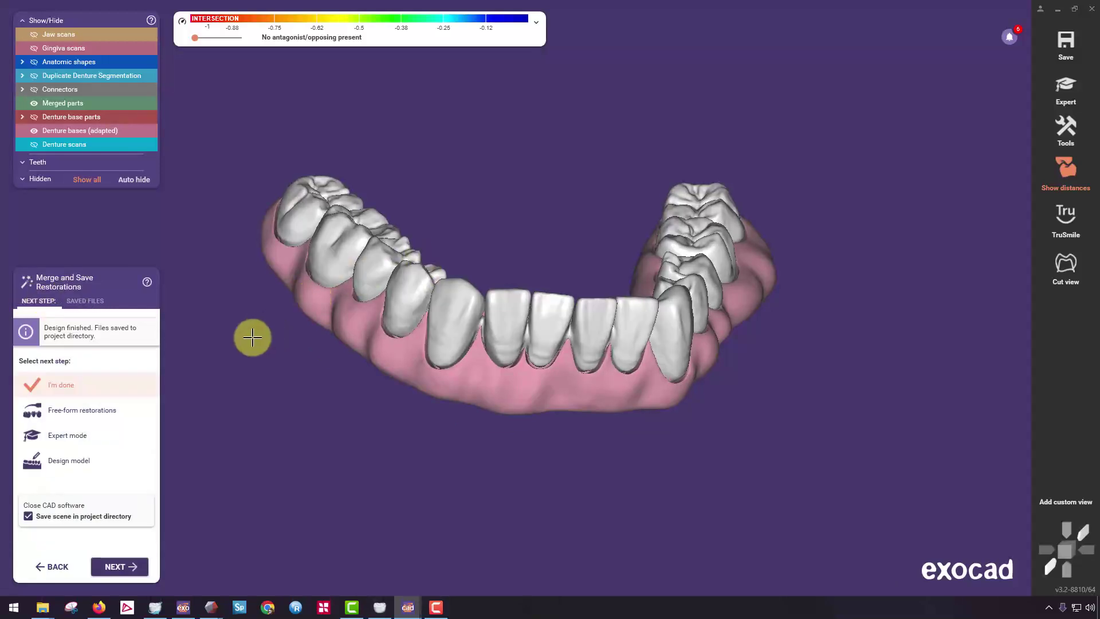
left_click(109, 572)
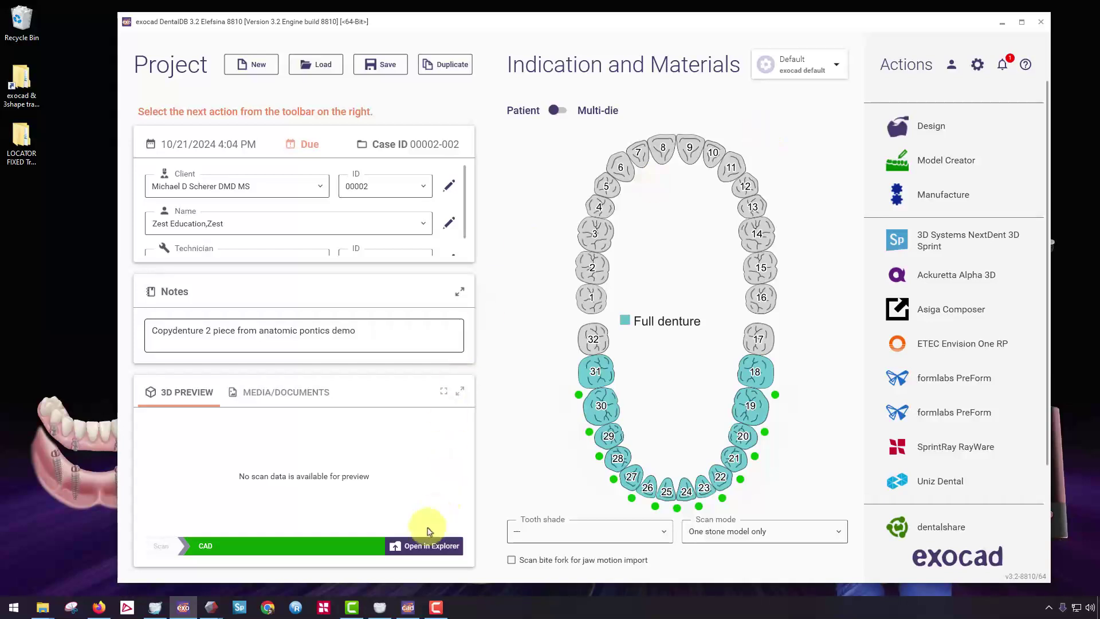
left_click(434, 551)
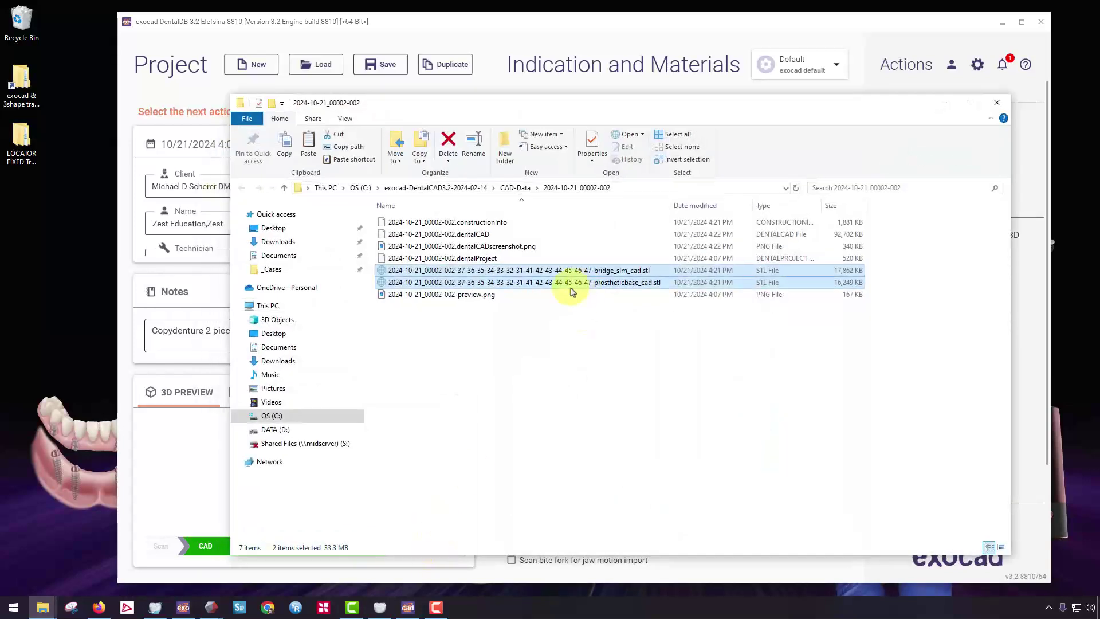